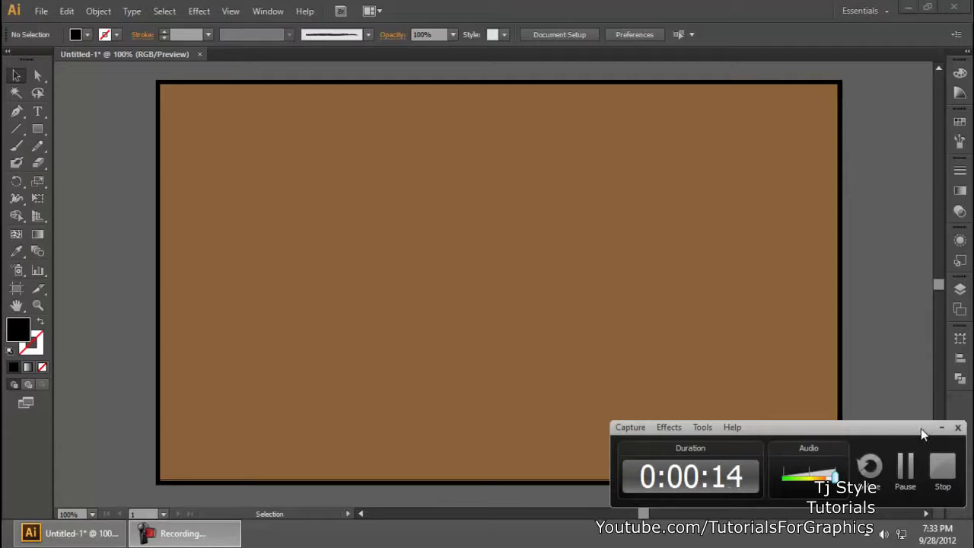
- Add the point text "TJStyle" on the upper left of the brown artboard and copy it
click(942, 428)
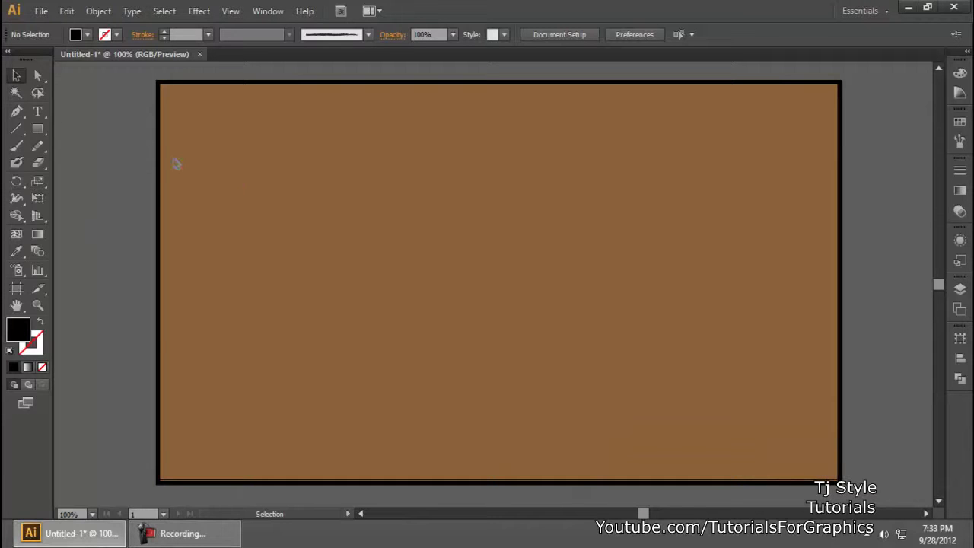
key(t)
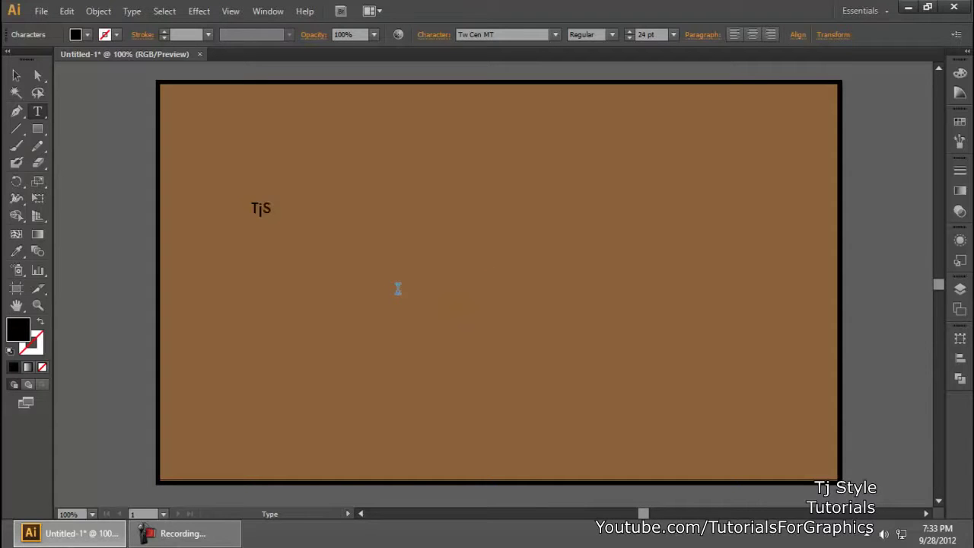
key(BackSpace)
key(BackSpace)
key(BackSpace)
text(e)
key(ctrl+a)
key(ctrl+c)
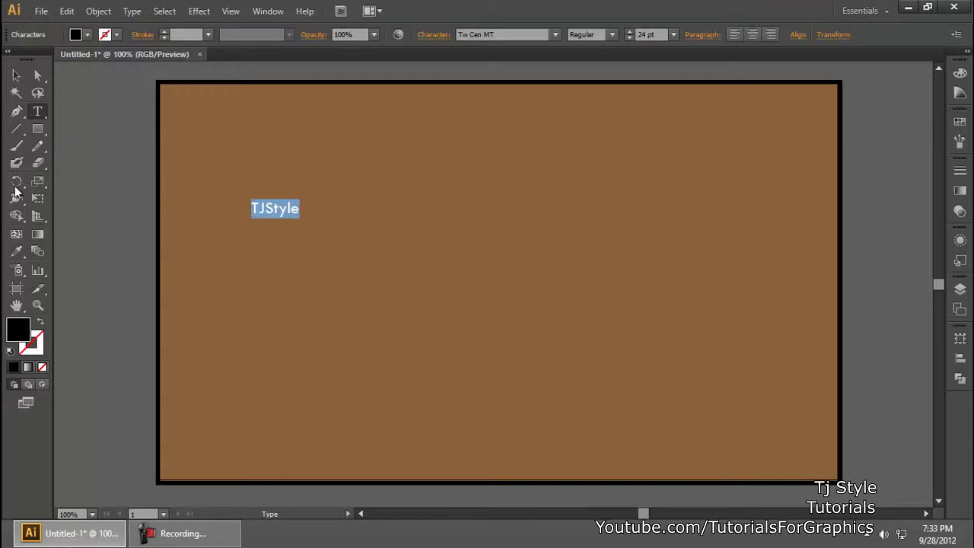
- Delete the "TJStyle" point text from the artboard
click(36, 114)
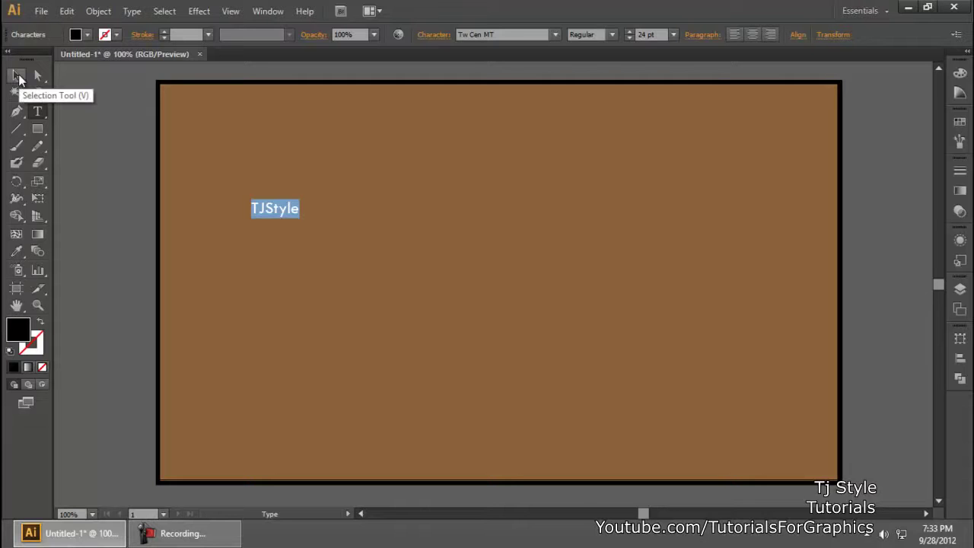
click(16, 76)
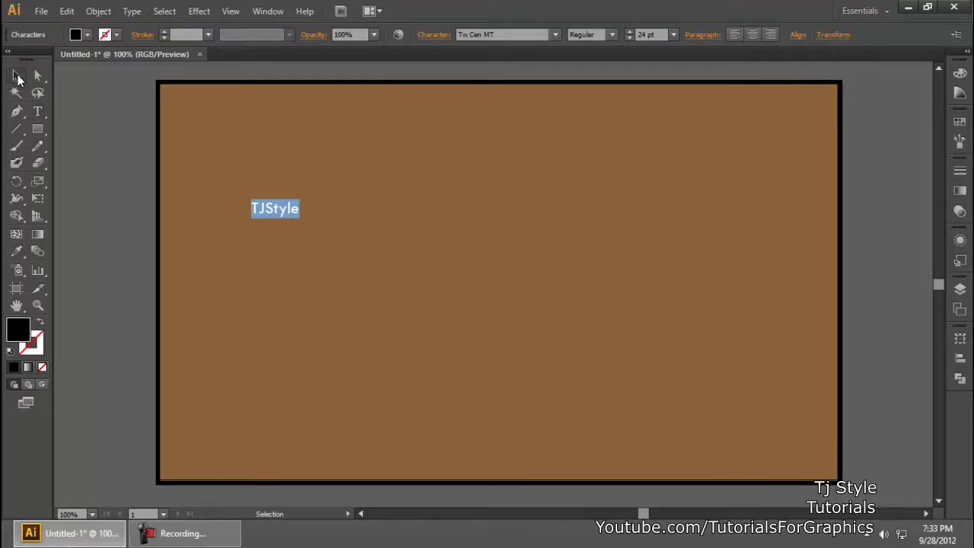
key(Delete)
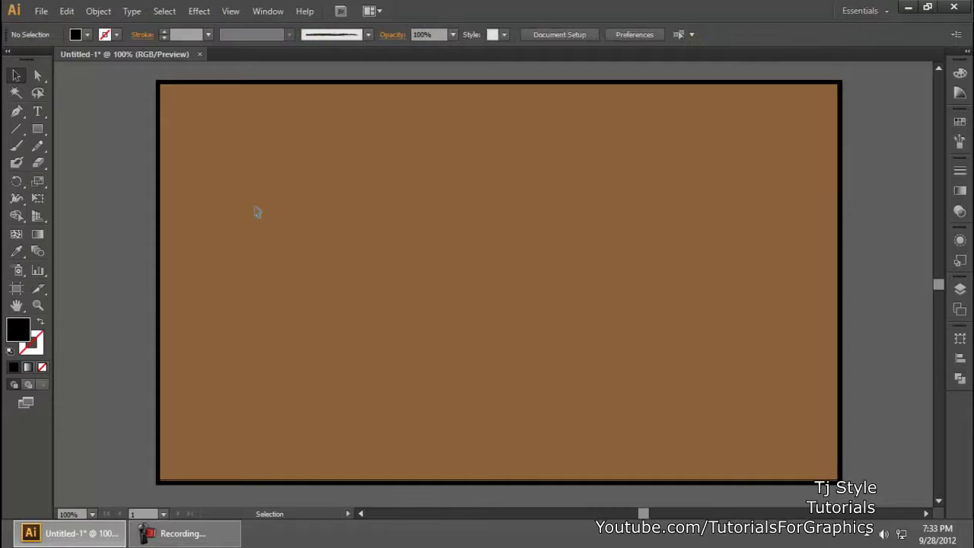
- Draw a nearly square area type box on the left half of the brown artboard
key(t)
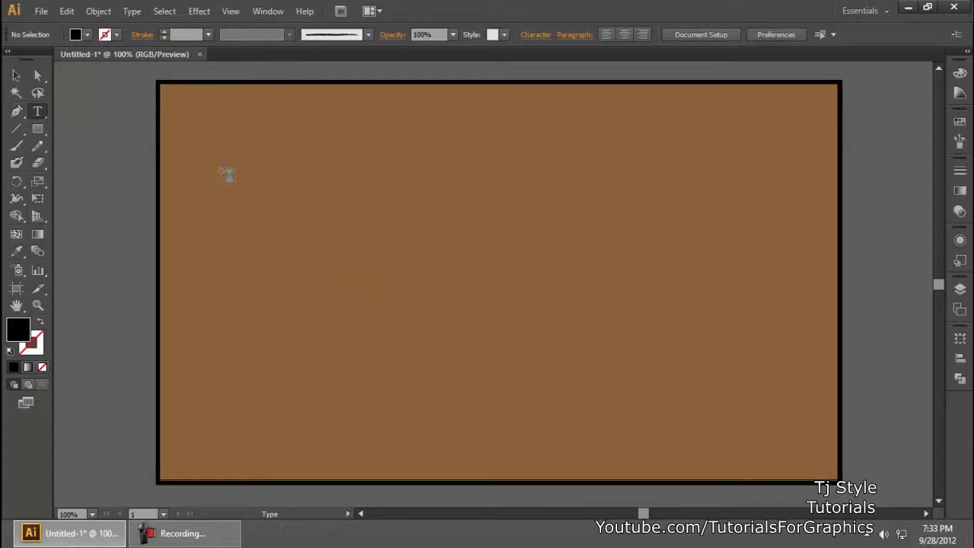
drag(218, 150, 440, 360)
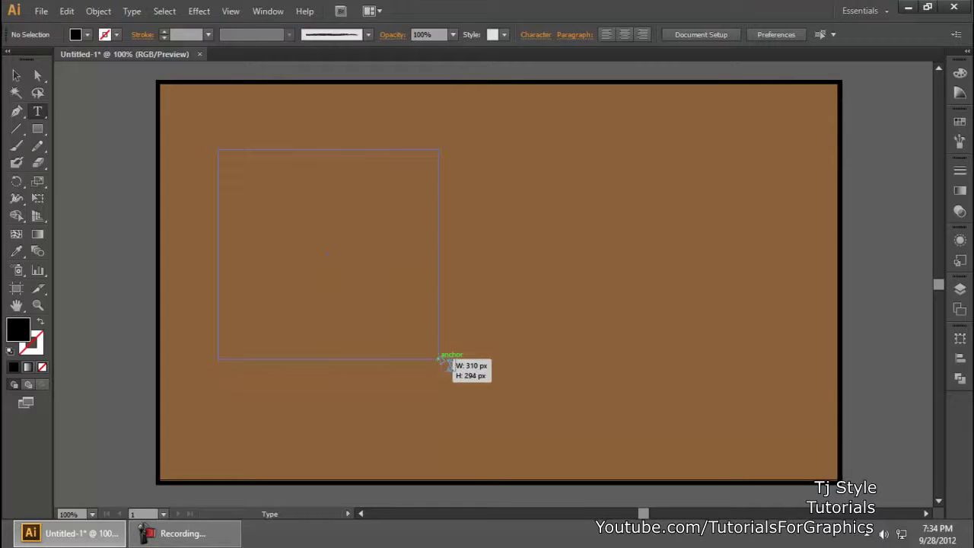
drag(440, 360, 505, 444)
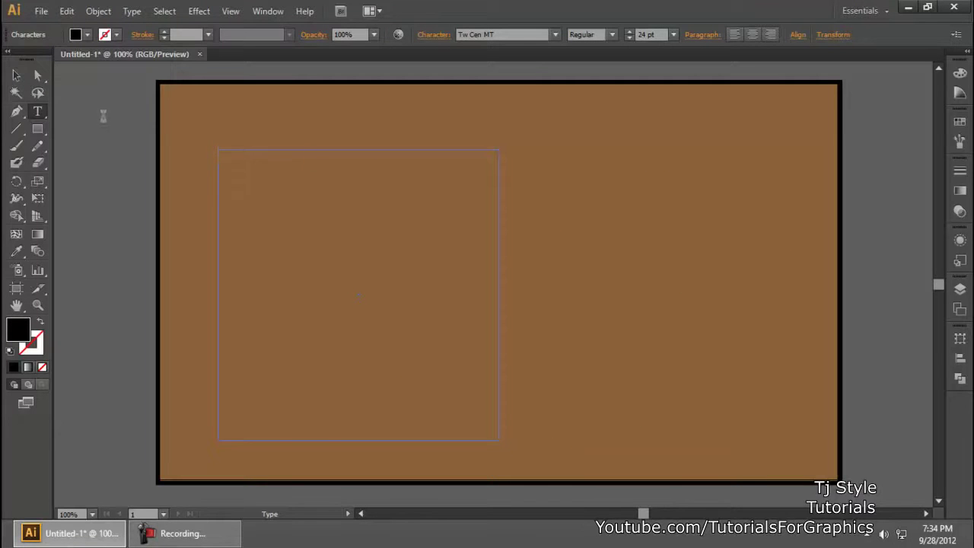
click(20, 78)
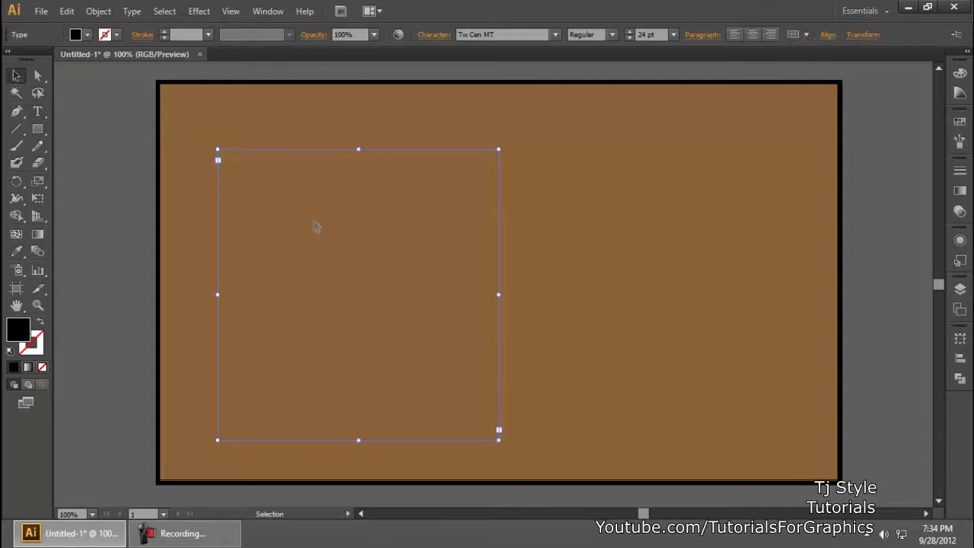
- Fill the empty area type box with five lines that each read "TJStyle"
key(t)
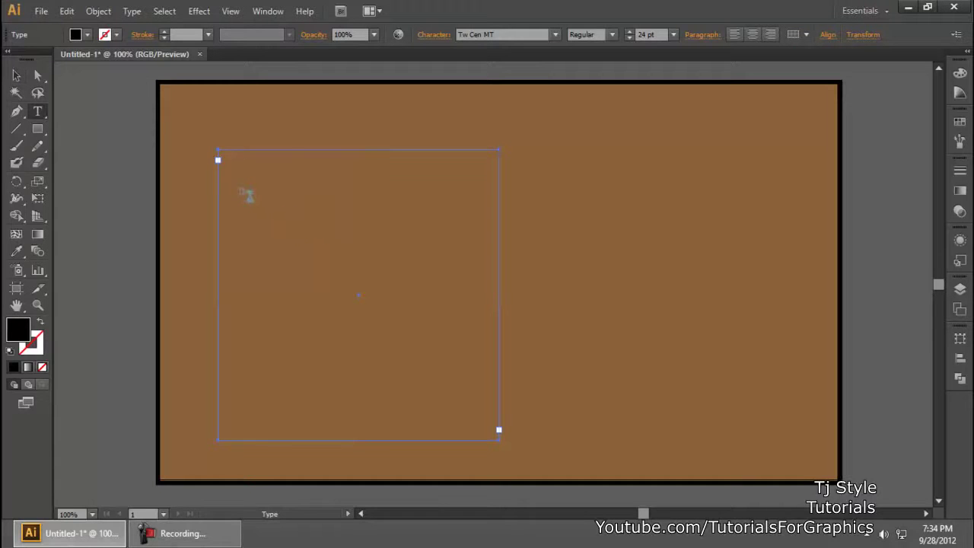
click(218, 159)
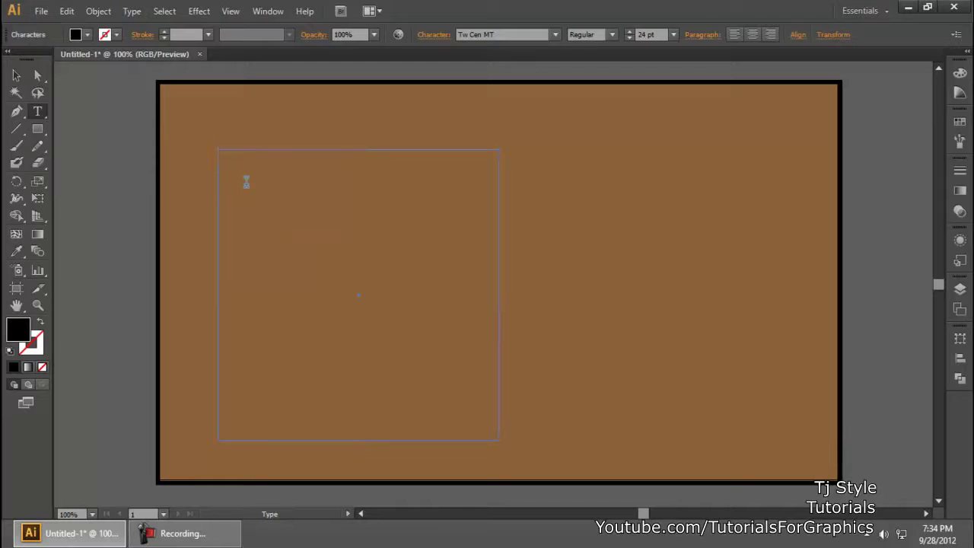
text(TJStyle)
key(ctrl+v)
key(Return)
key(ctrl+v)
key(Return)
key(ctrl+v)
key(Return)
key(ctrl+v)
- Apply Justify all lines to the whole text and change its paragraph alignment to left
key(ctrl+a)
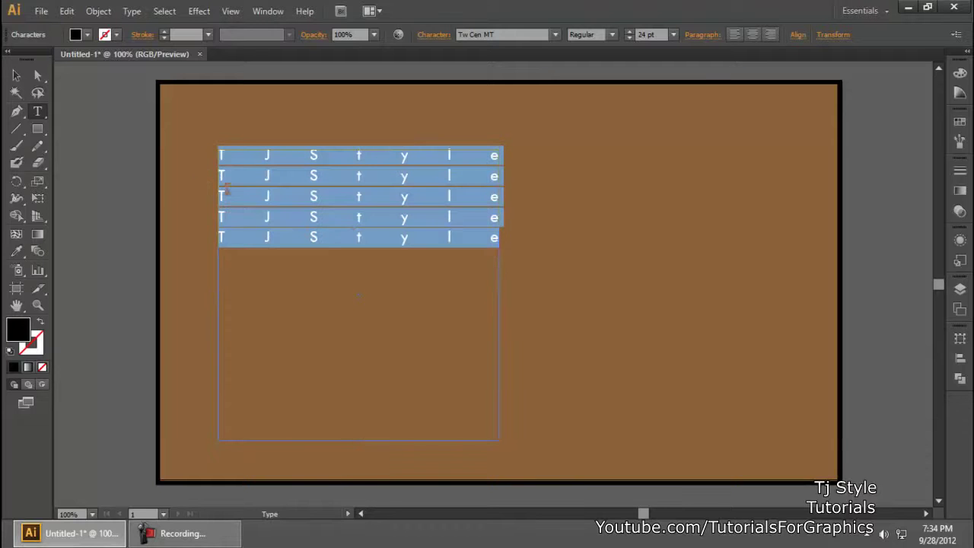
click(711, 37)
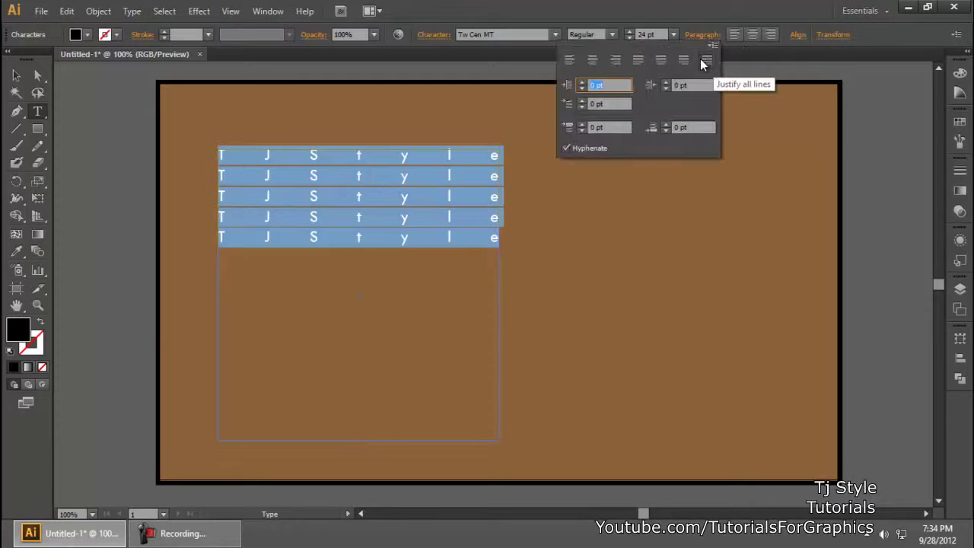
click(706, 59)
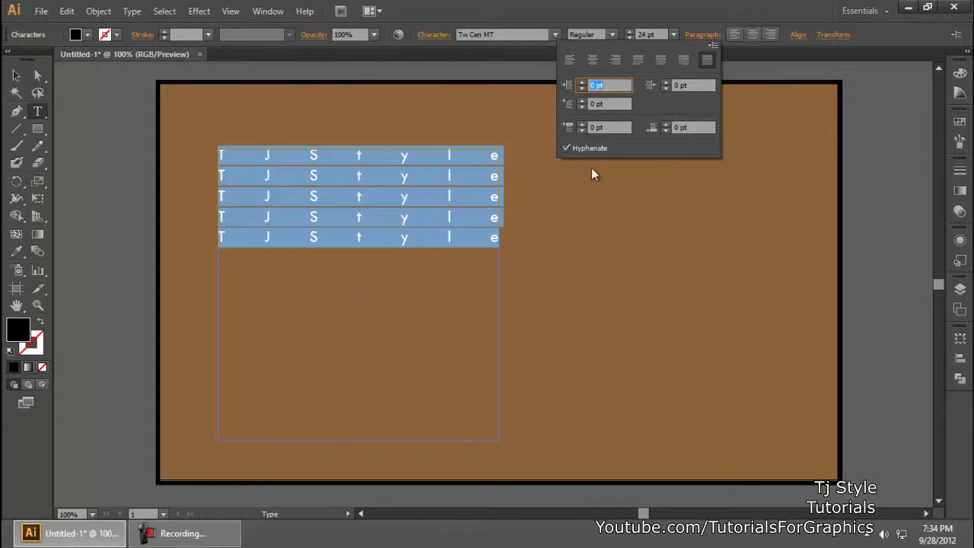
click(566, 62)
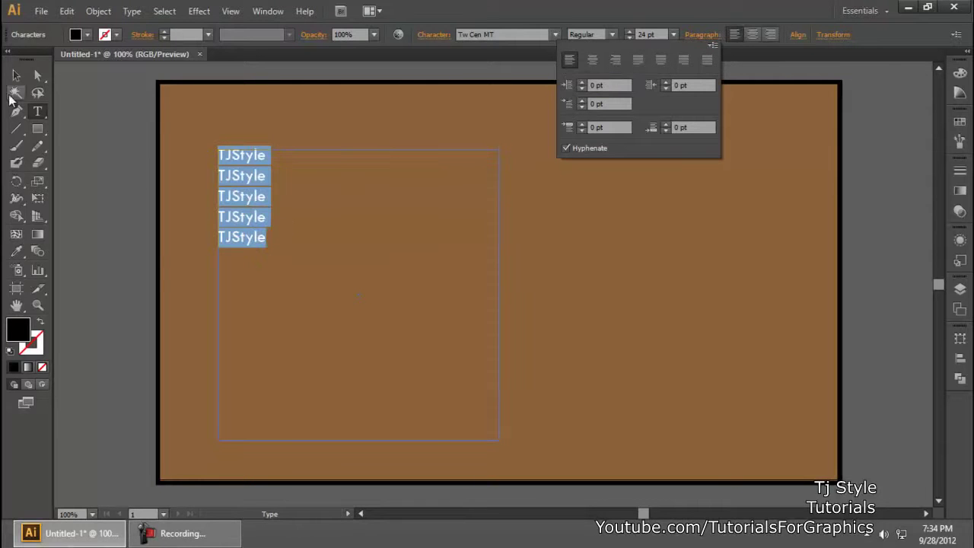
- Select all text in the box and copy the visible component list from Illustrator's System Info
click(333, 240)
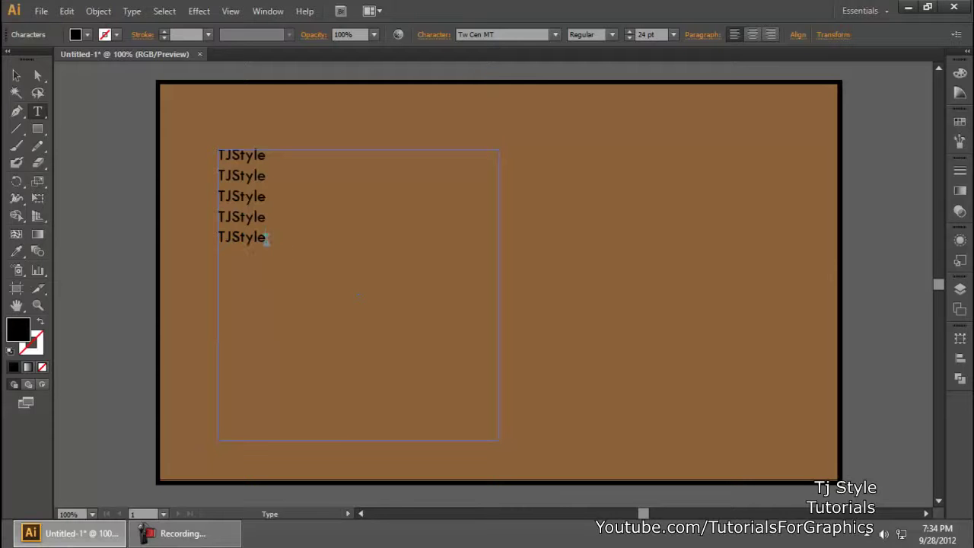
key(ctrl+a)
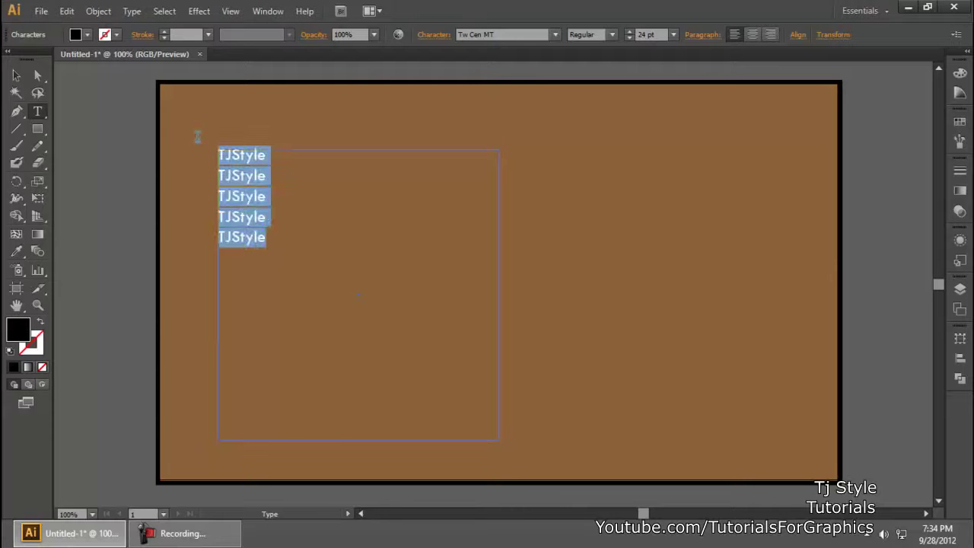
click(305, 12)
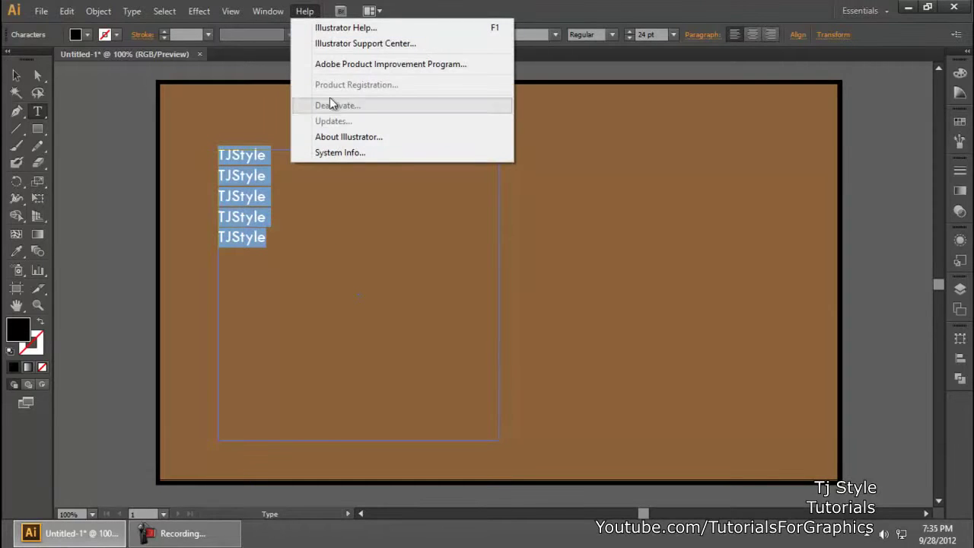
click(332, 153)
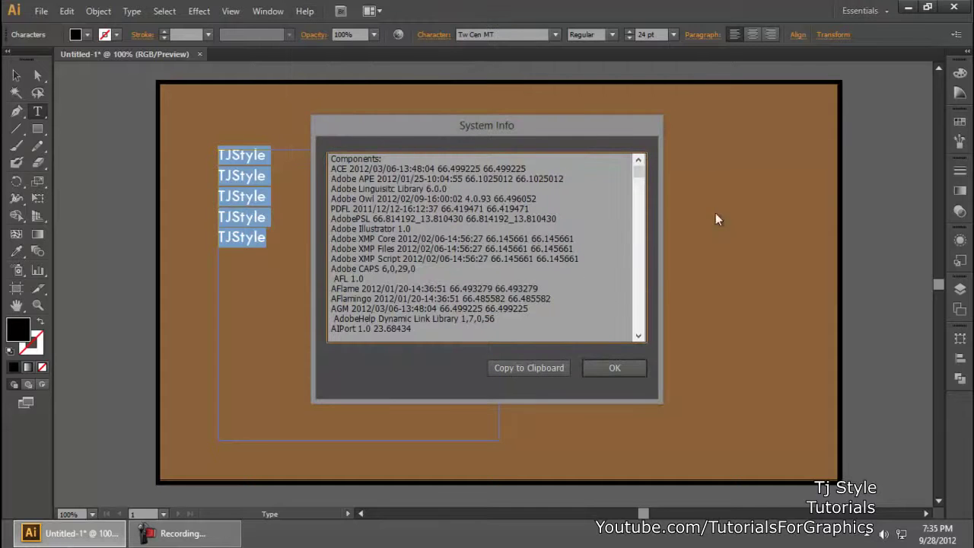
drag(641, 172, 641, 205)
drag(427, 332, 170, 5)
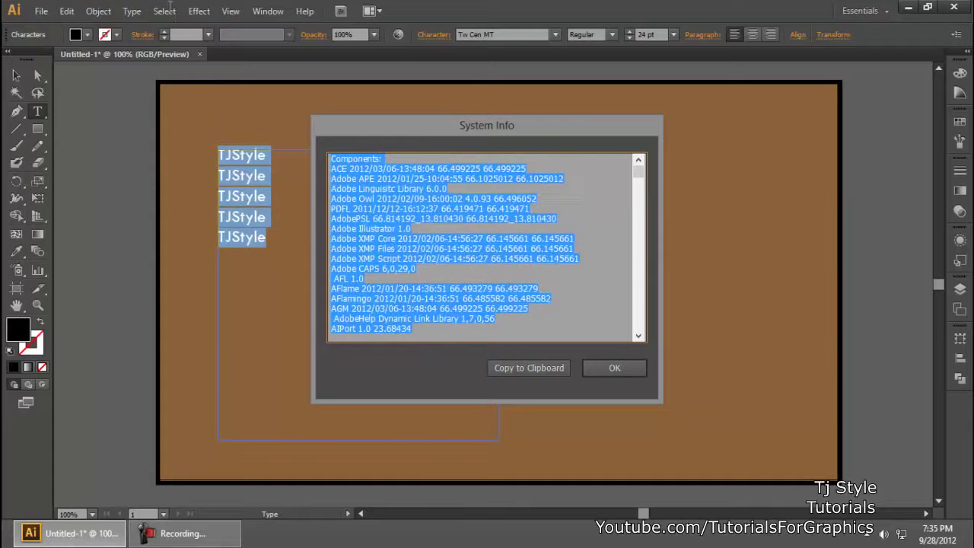
click(613, 370)
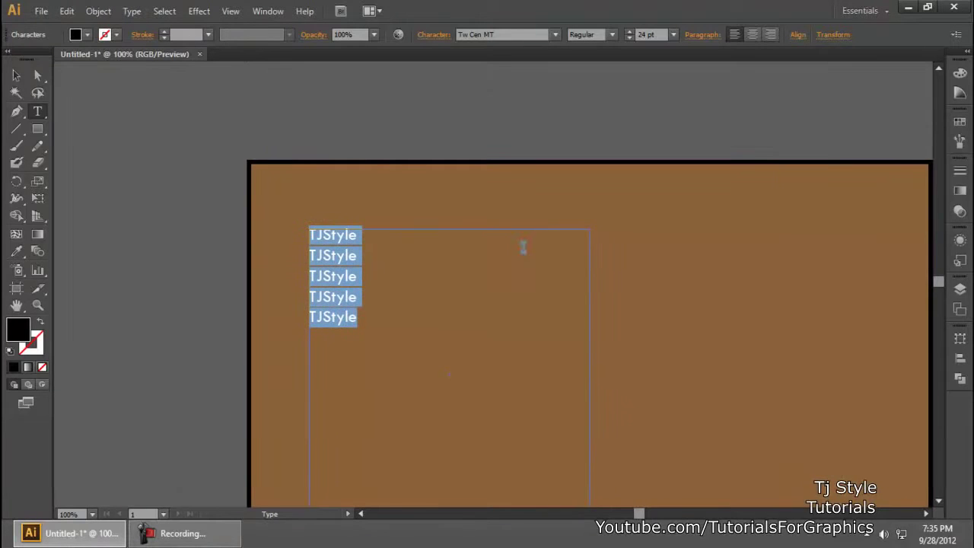
- Replace the selected text with the copied component list and delete the ACE and Adobe APE lines near its top
key(ctrl+v)
drag(611, 324, 520, 174)
key(BackSpace)
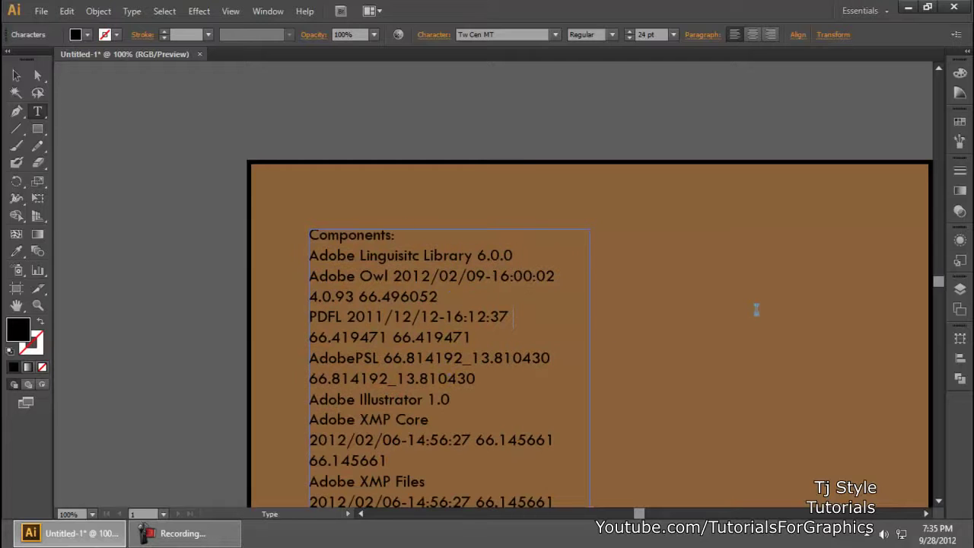
text(v)
key(ctrl)
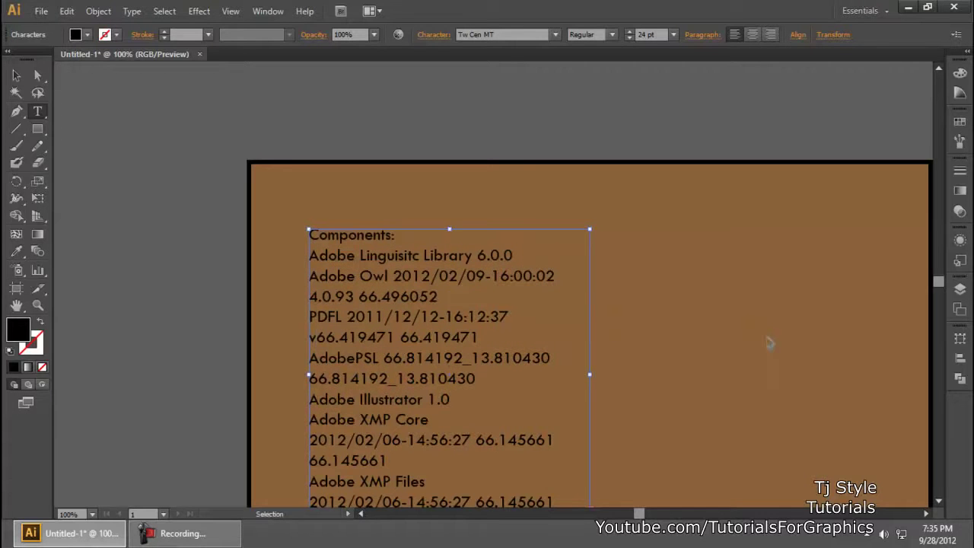
key(ctrl+z)
- Select the component list text in the box and set its font size to 18 pt
click(16, 76)
click(710, 364)
drag(710, 364, 669, 282)
click(439, 352)
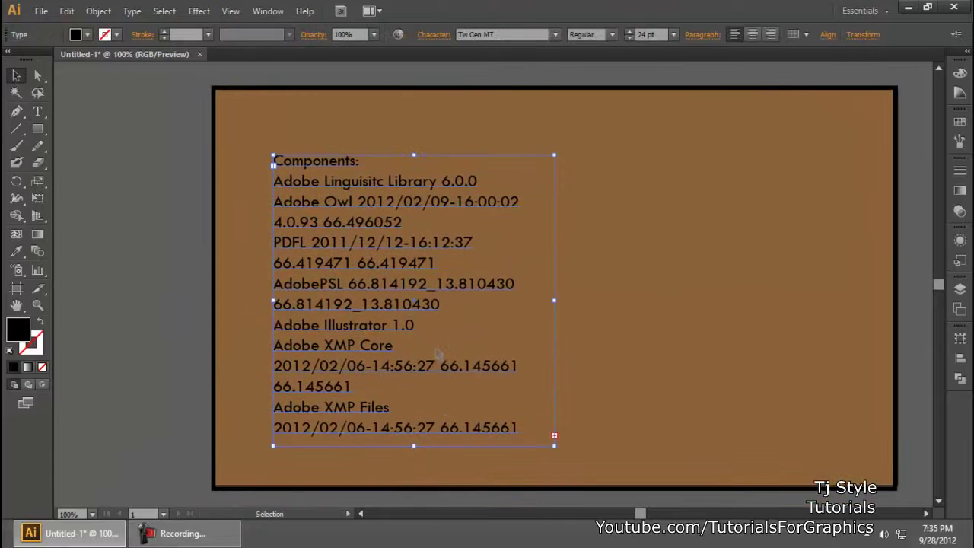
key(t)
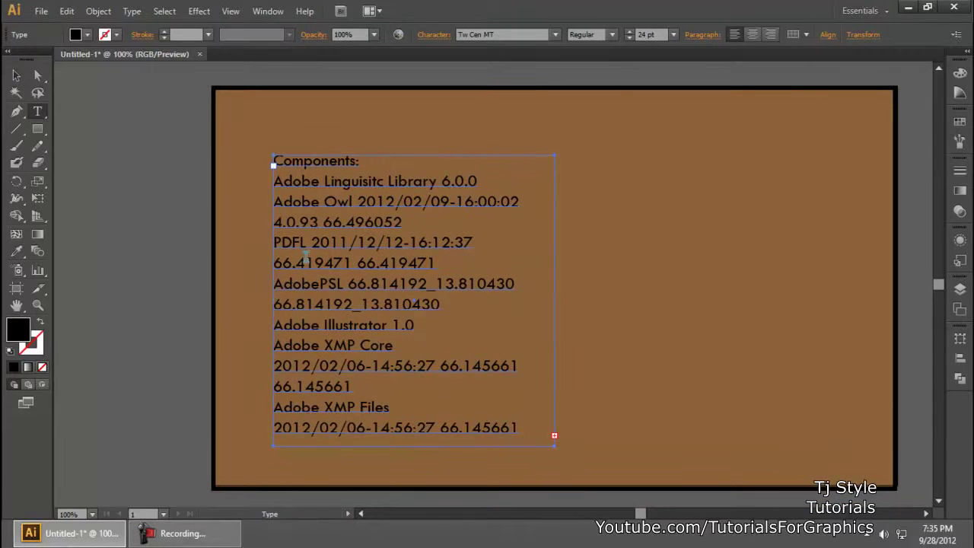
click(307, 259)
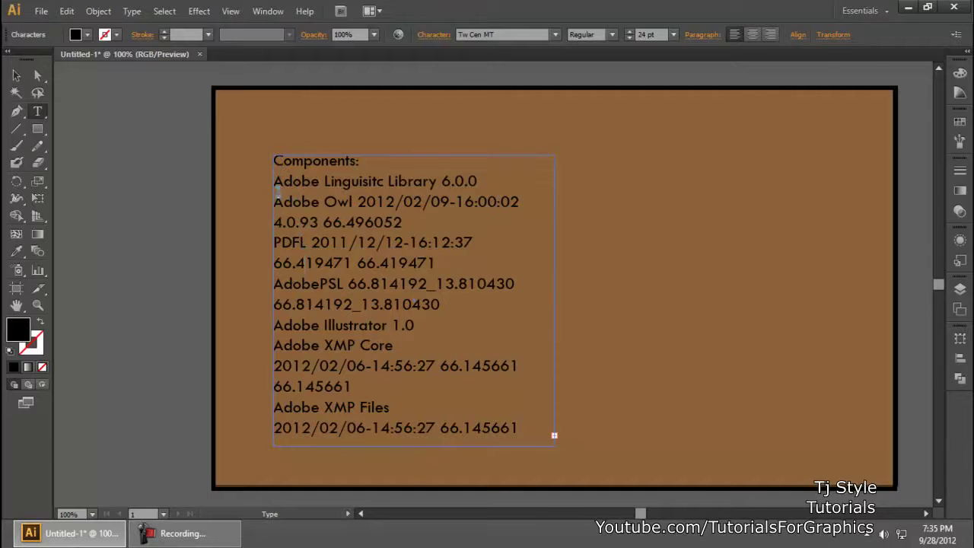
drag(279, 163, 548, 452)
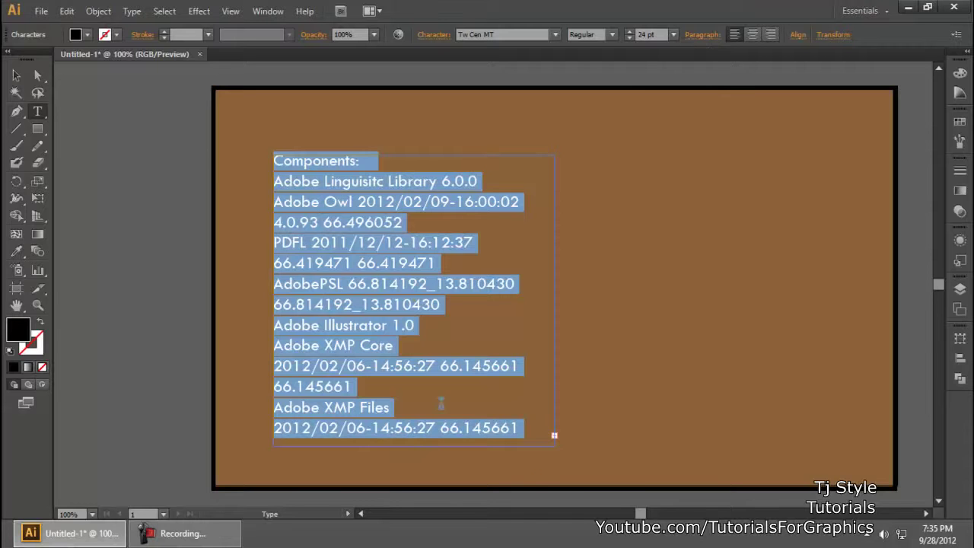
click(674, 34)
click(696, 196)
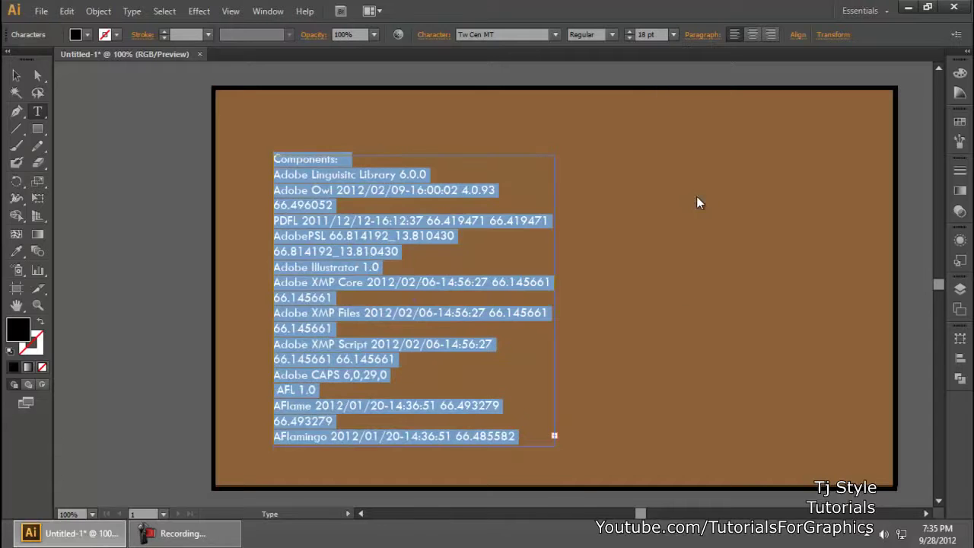
- Reduce the selected text's font size to 10 pt and further to 6 pt
click(674, 34)
click(678, 133)
click(674, 34)
click(675, 69)
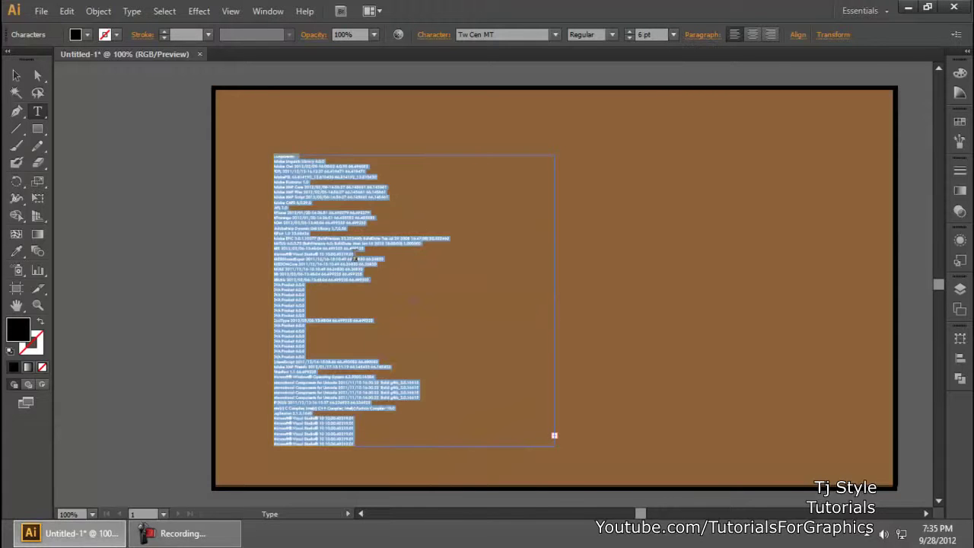
- Widen the area type box on its right side and set its text to 18 pt, trying 10 pt first
click(16, 77)
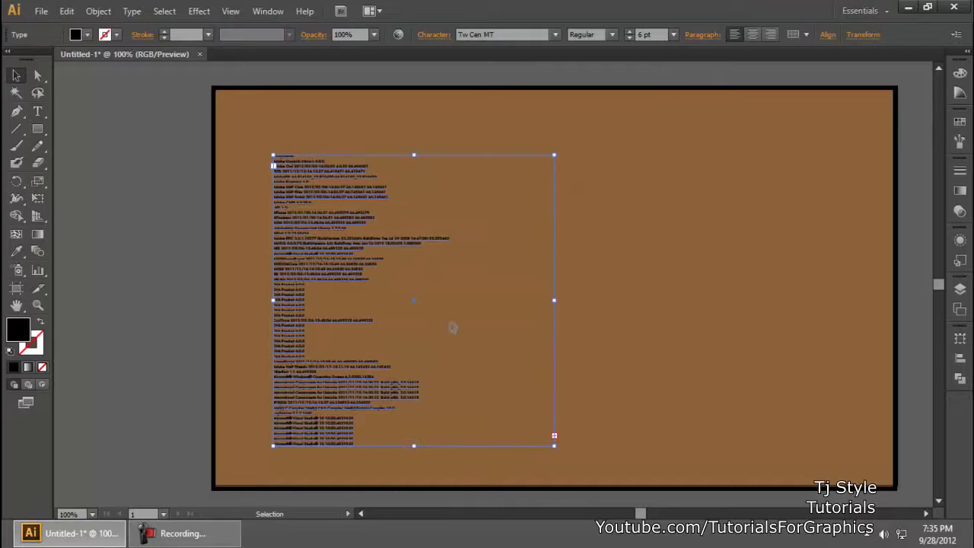
drag(554, 300, 671, 300)
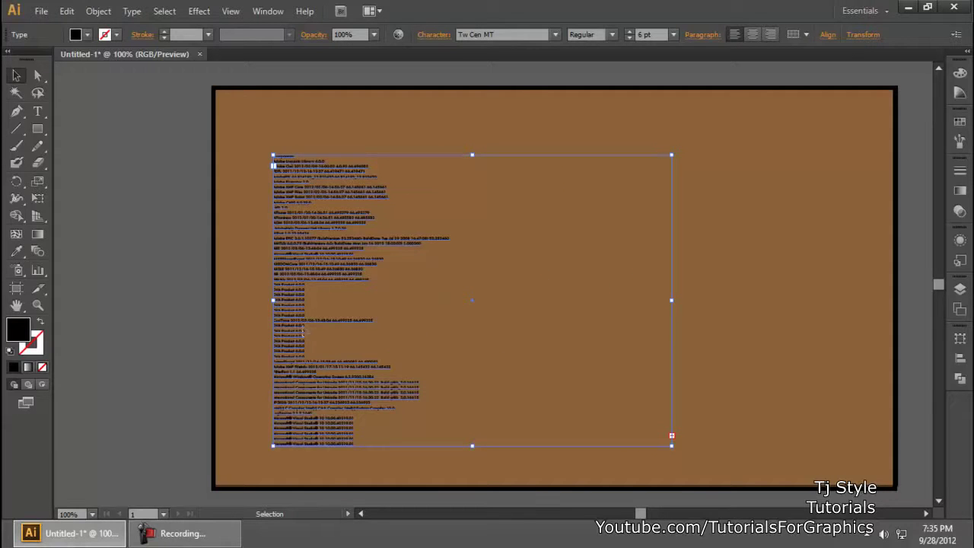
click(674, 35)
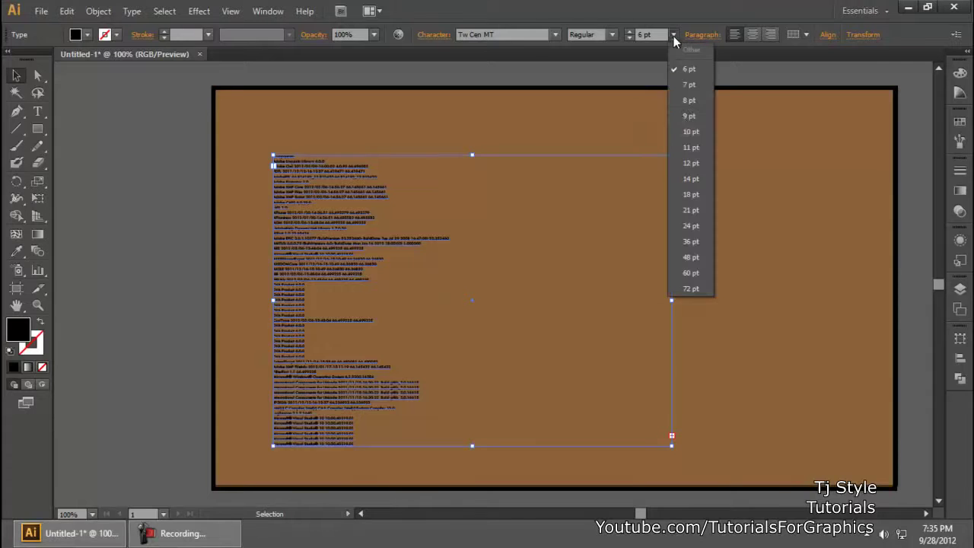
click(691, 137)
click(674, 34)
click(690, 197)
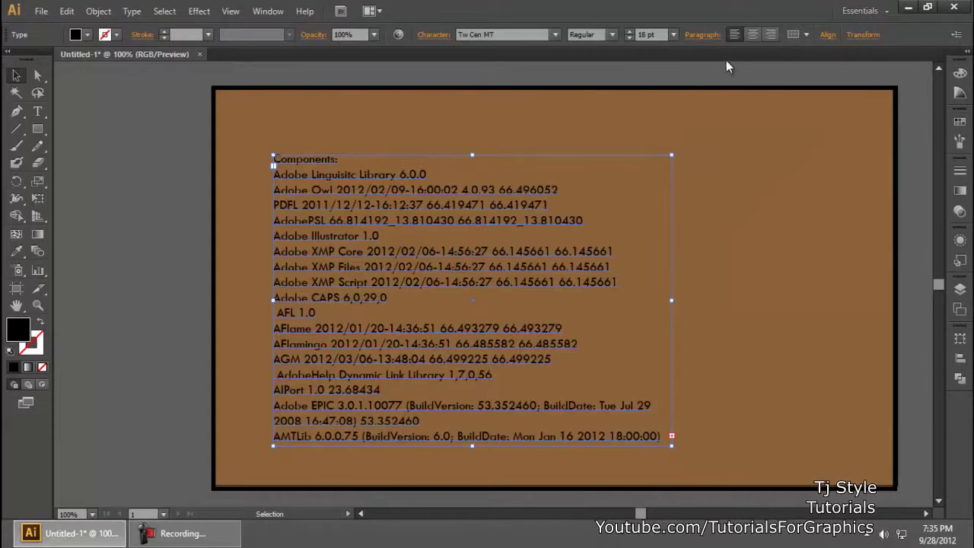
- Justify all lines of the component list text, including the last lines, across the full width of its box
key(t)
click(340, 255)
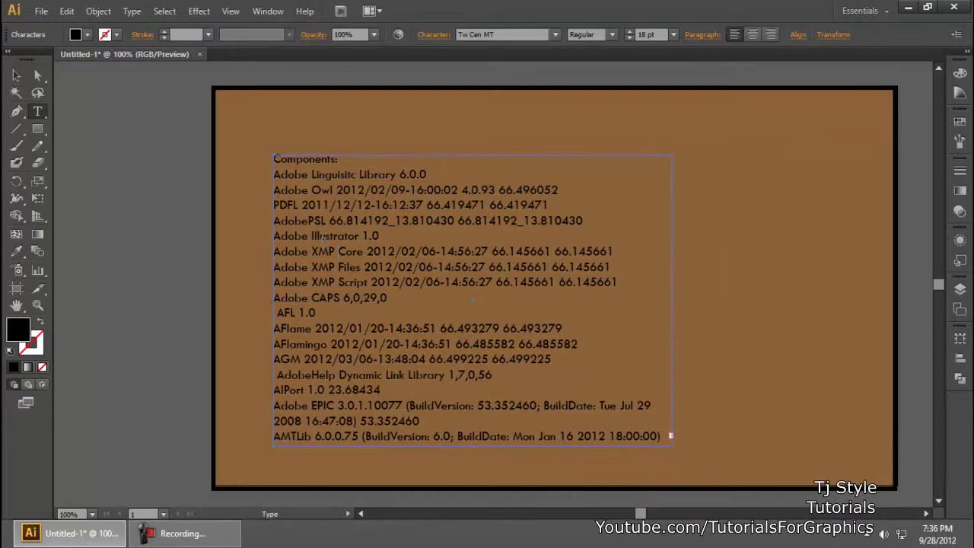
key(ctrl+a)
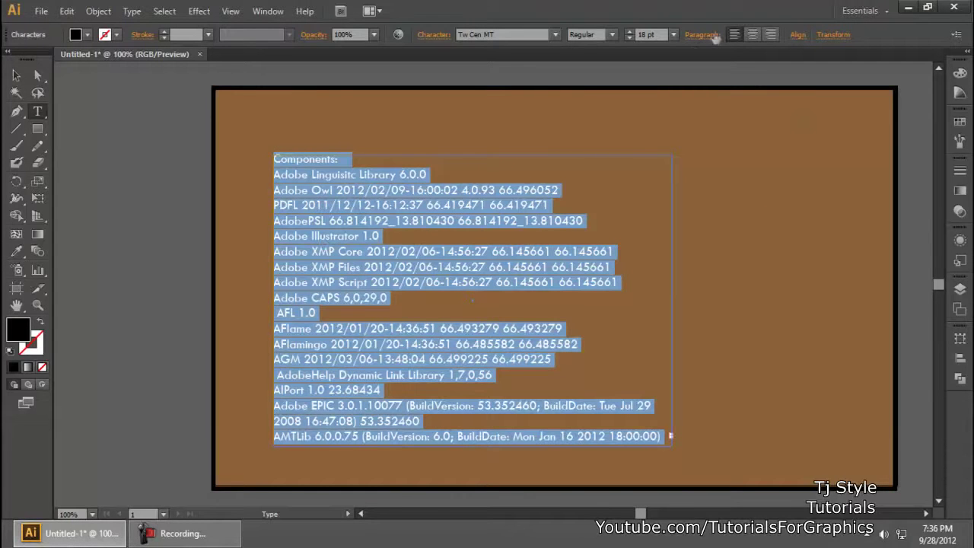
click(715, 35)
click(717, 65)
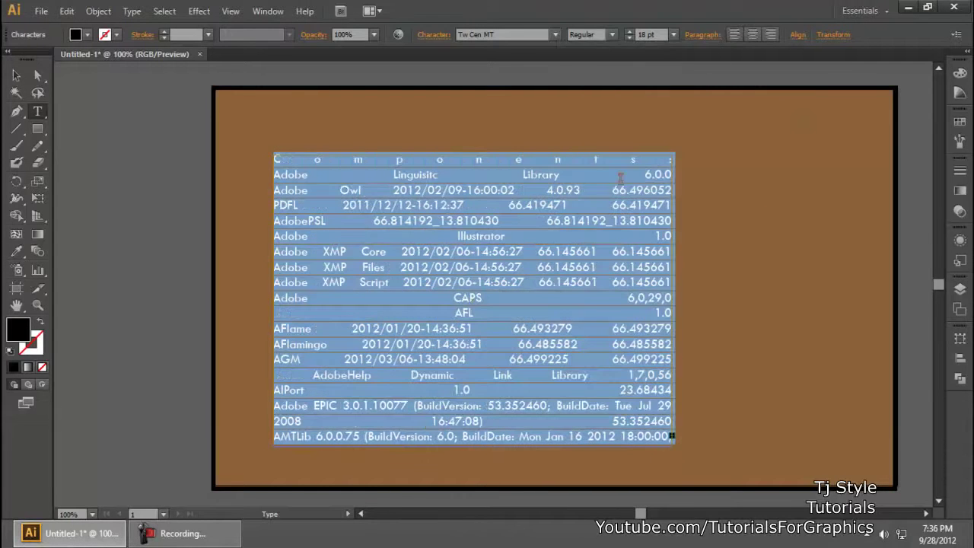
key(Escape)
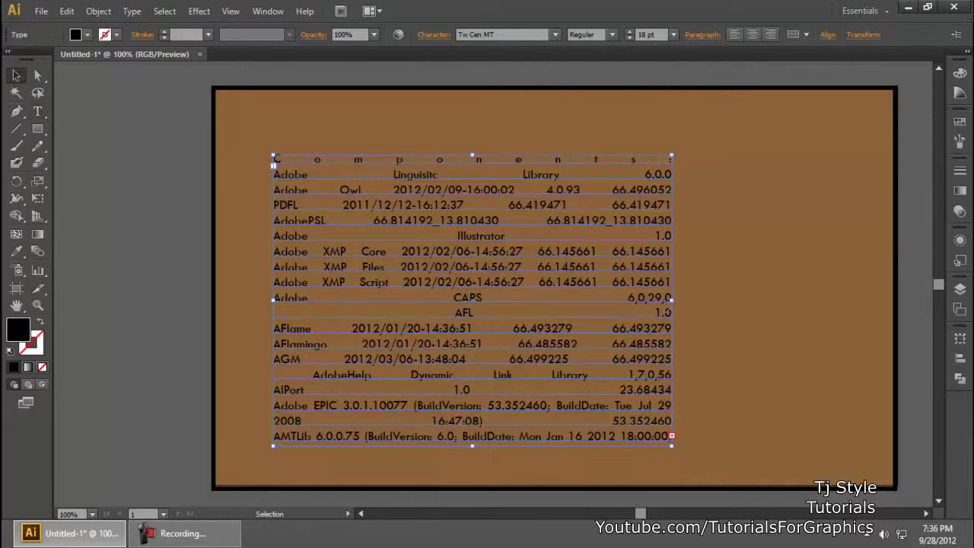
- Try widening the area type box on its right side twice, undoing each resize
drag(673, 297, 807, 298)
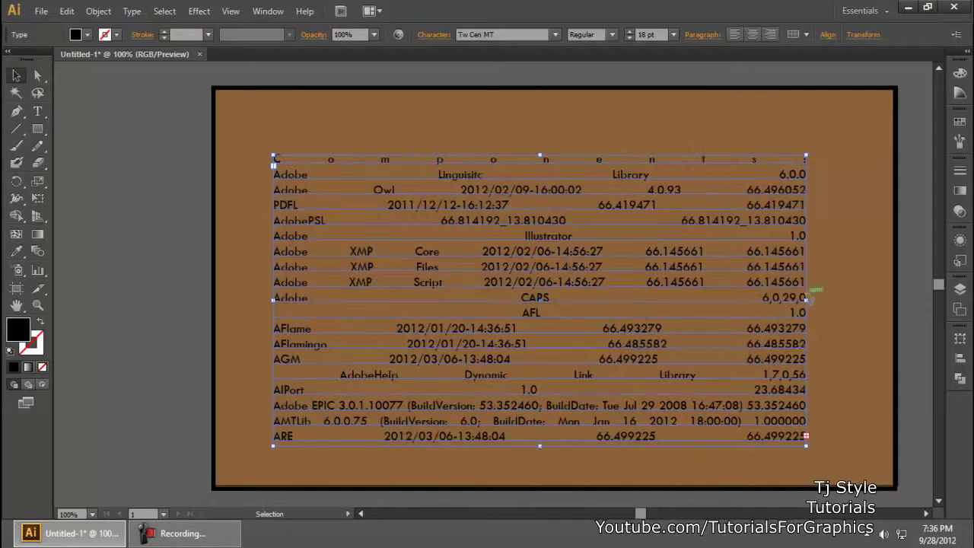
key(ctrl+z)
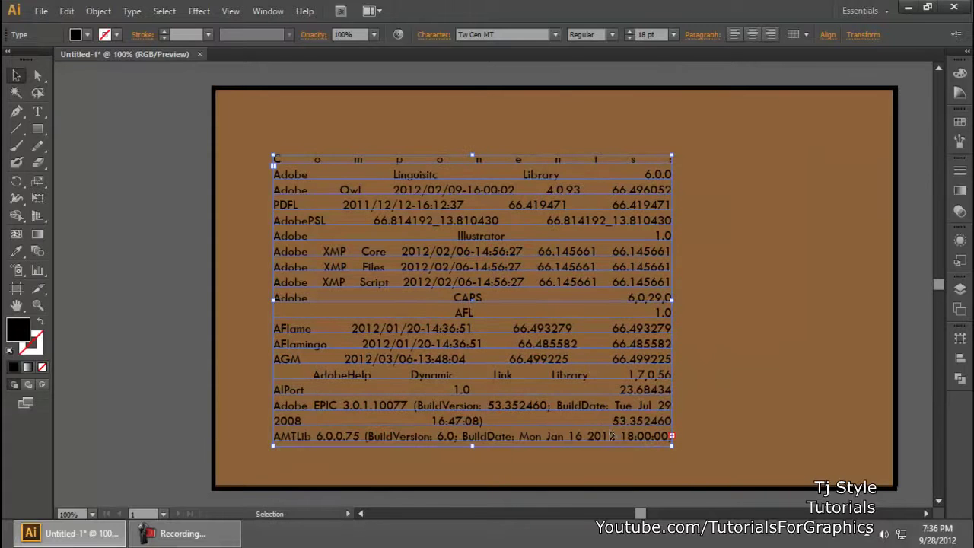
drag(672, 298, 827, 298)
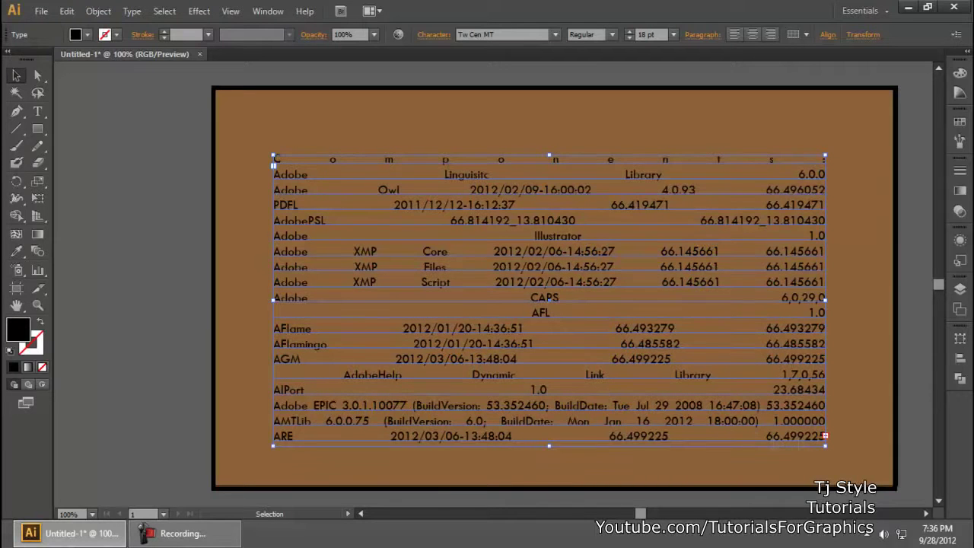
key(ctrl+z)
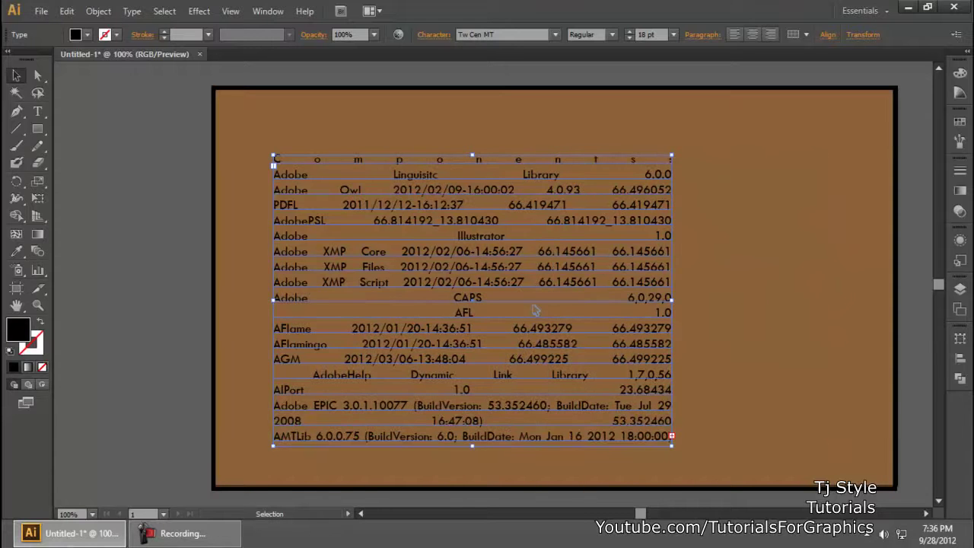
click(182, 532)
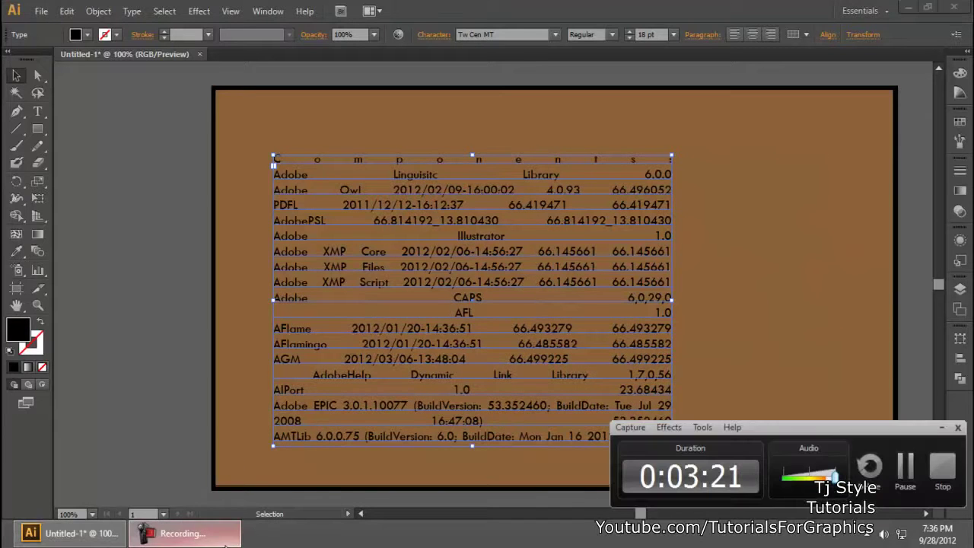
click(942, 427)
- Delete the area type box and add the point text "TJStyle" in the upper left part of the artboard
key(Delete)
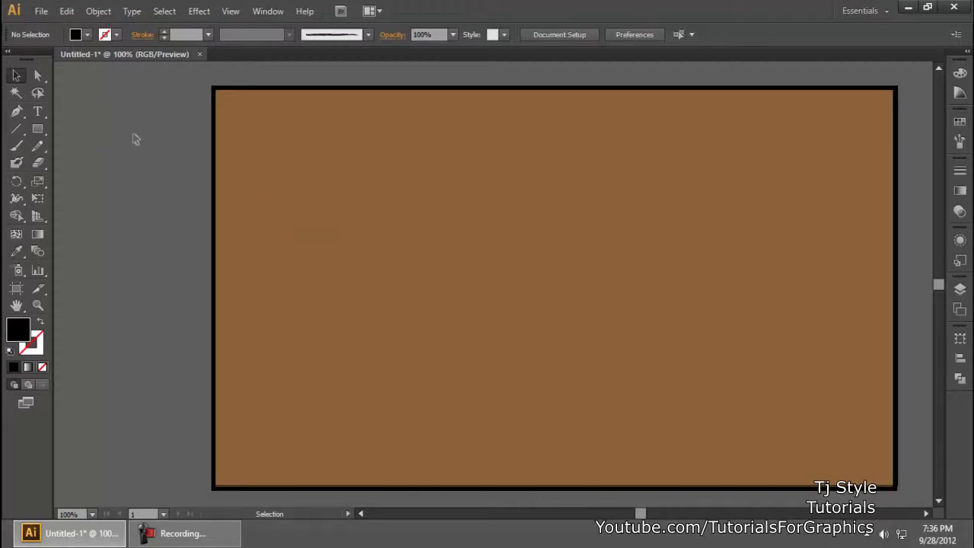
key(t)
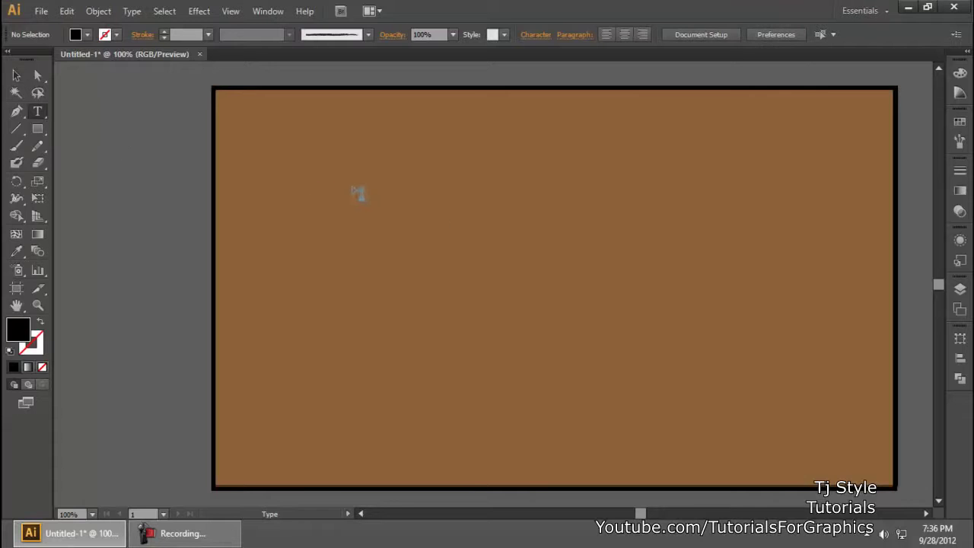
click(326, 212)
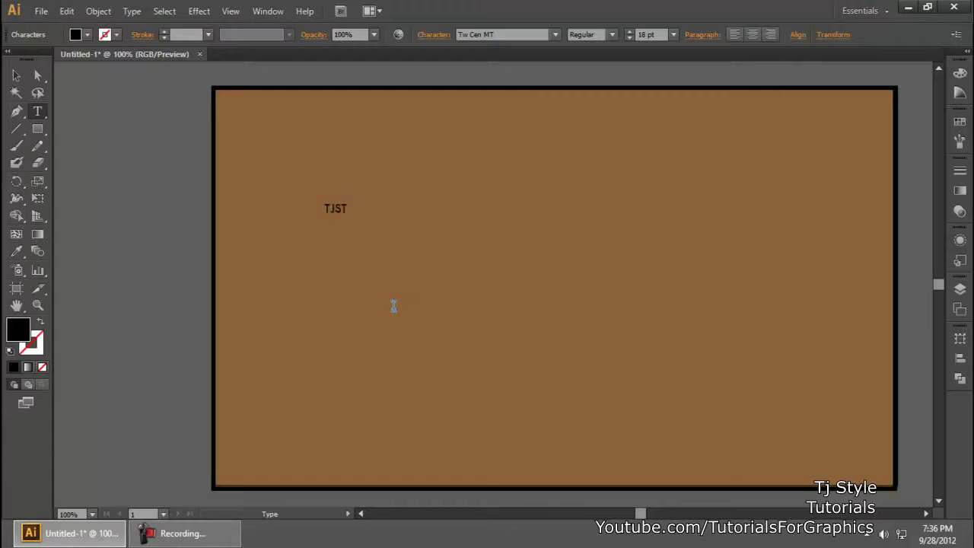
key(ctrl+a)
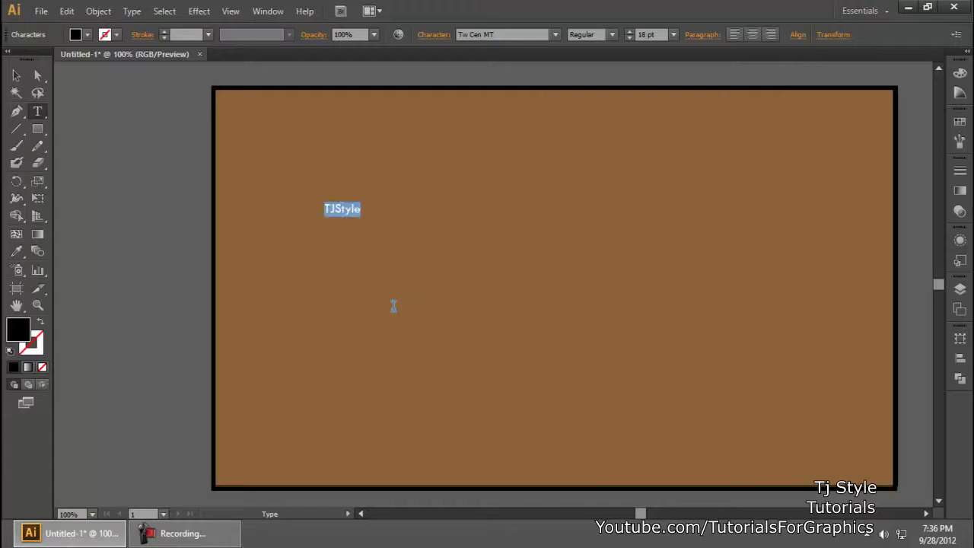
click(15, 75)
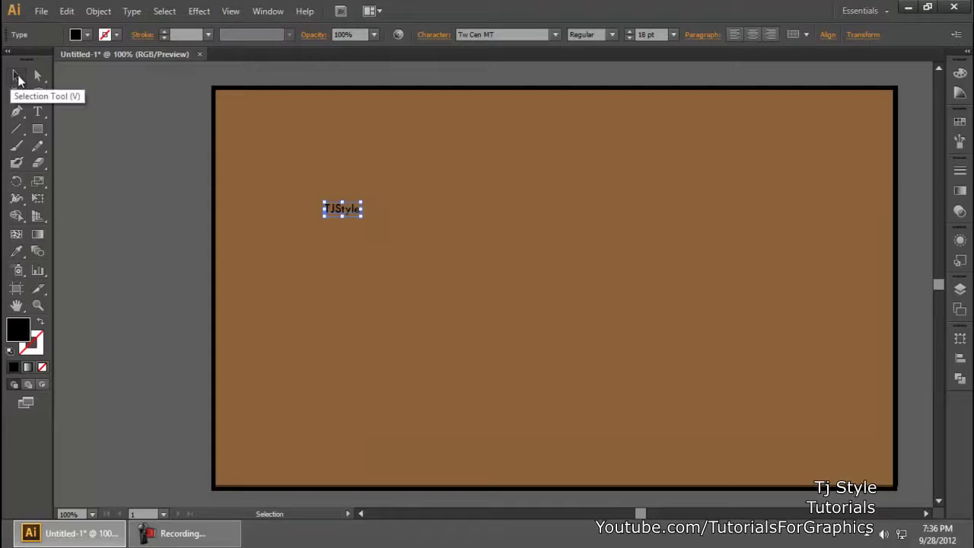
click(204, 212)
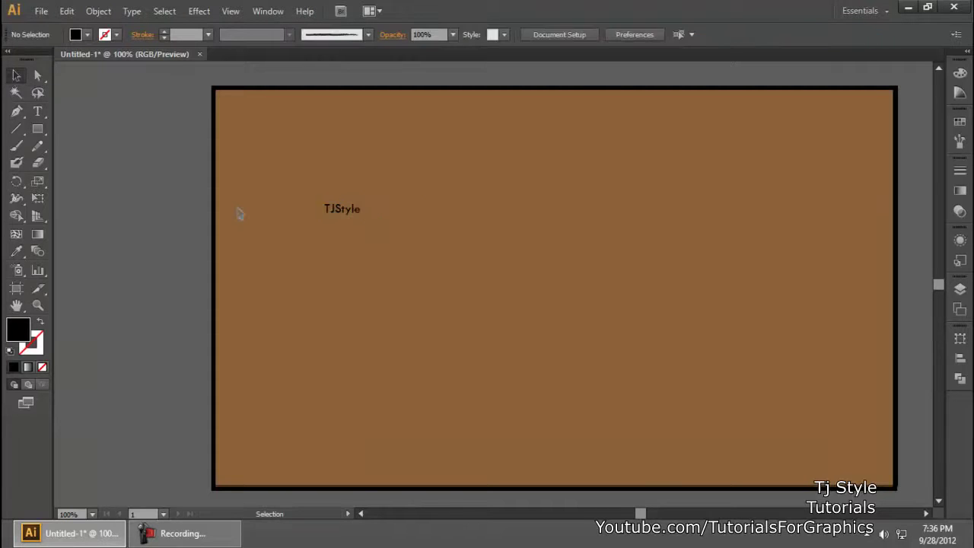
- Enlarge the "TJStyle" text to about 109 pt by scaling its bounding box and place it in the artboard's upper middle
click(350, 211)
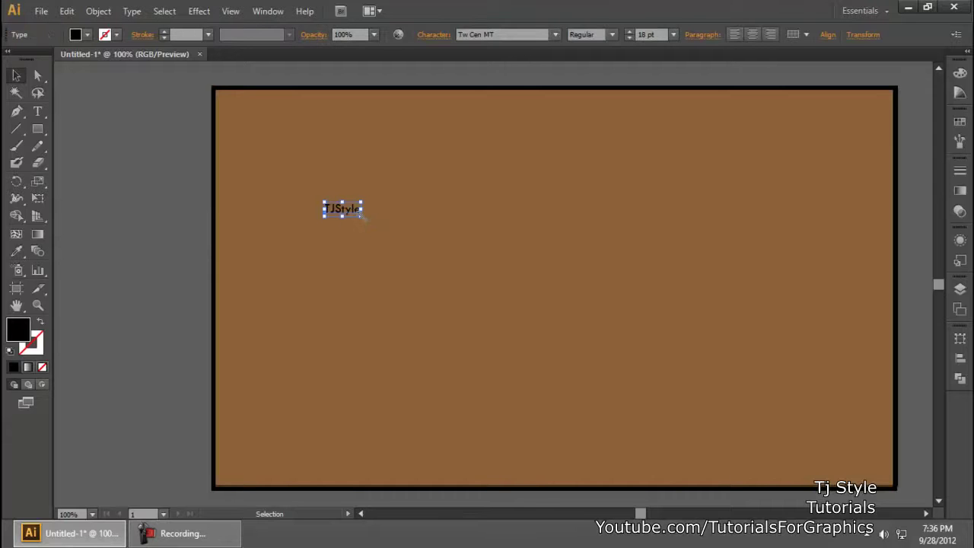
click(405, 237)
click(343, 213)
drag(362, 217, 538, 248)
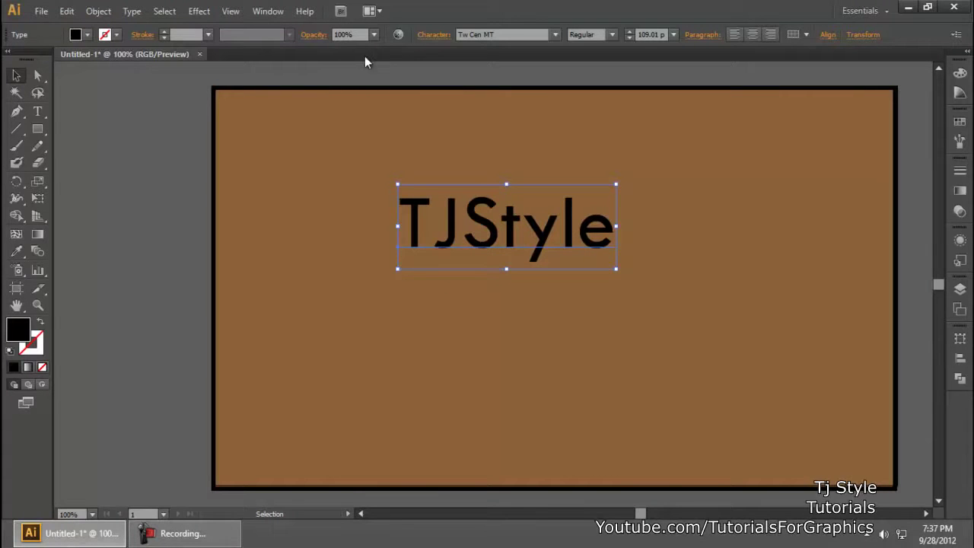
- Try several fill swatches on the "TJStyle" text, including orange, and return the fill to black
click(88, 35)
click(60, 61)
click(120, 69)
click(133, 60)
click(140, 59)
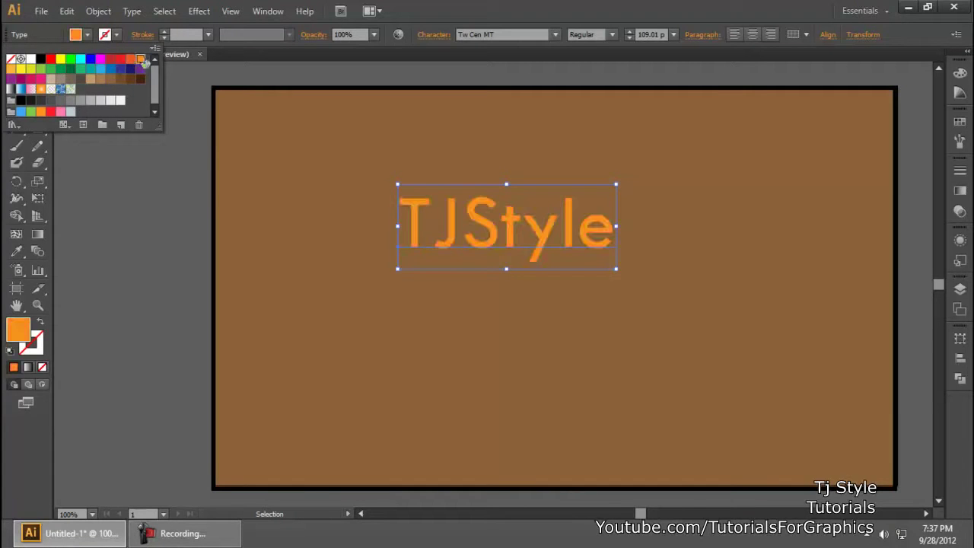
click(40, 60)
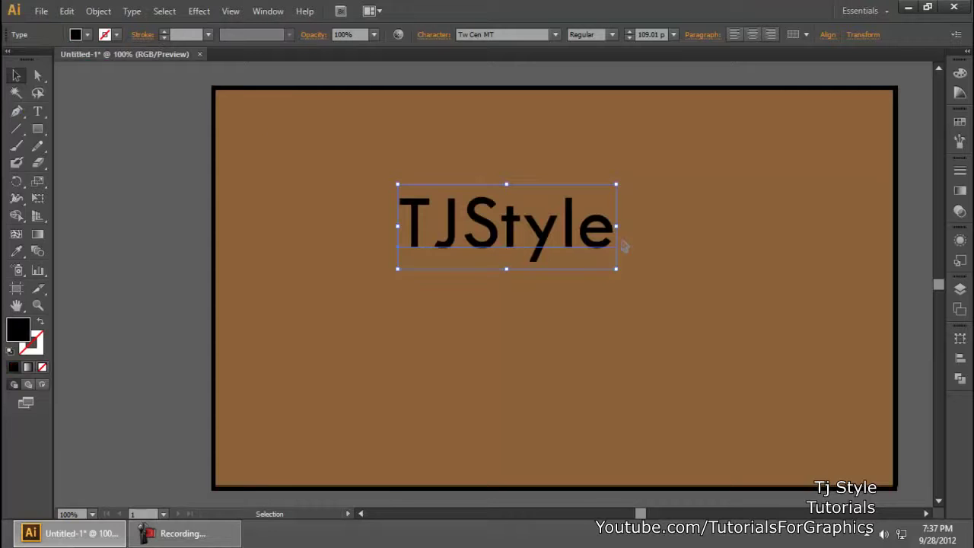
- Apply a white stroke to the "TJStyle" text and keep the text selected
click(117, 35)
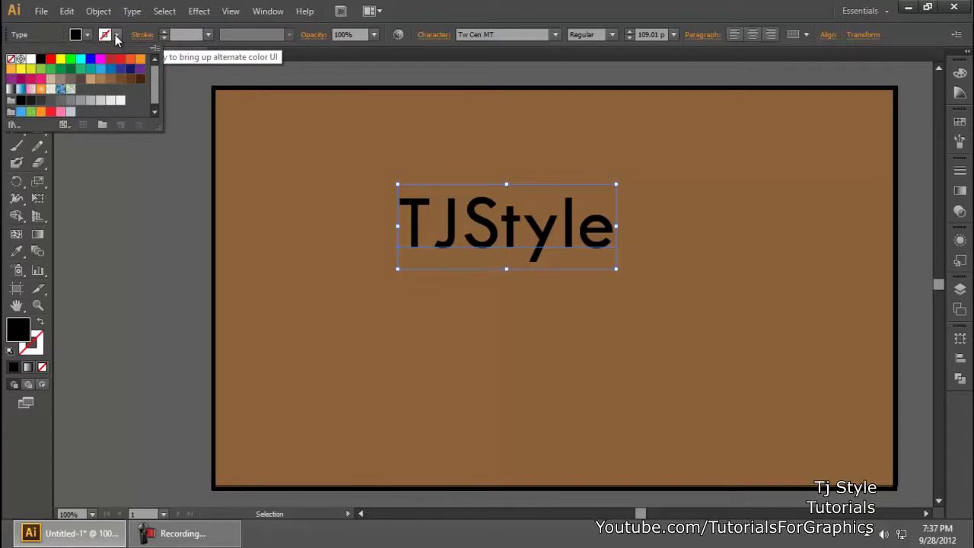
click(30, 59)
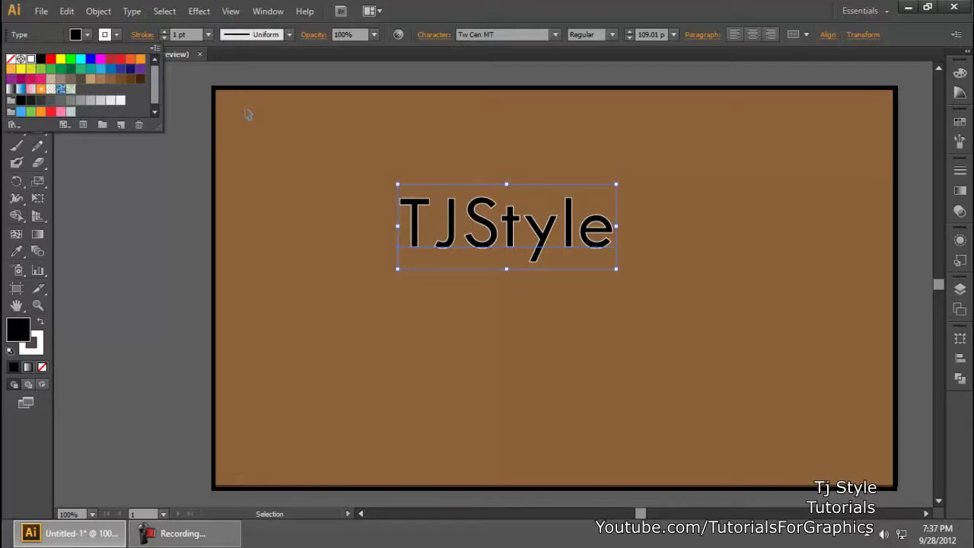
click(365, 173)
click(493, 215)
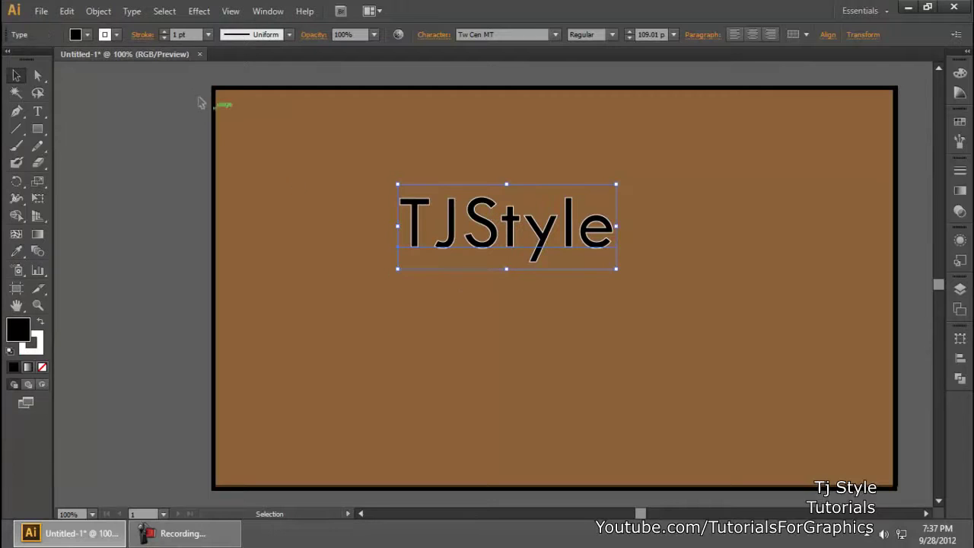
- Raise the text's stroke weight stepwise to 4 pt and lower it to 2 pt
click(163, 33)
click(164, 33)
click(164, 33)
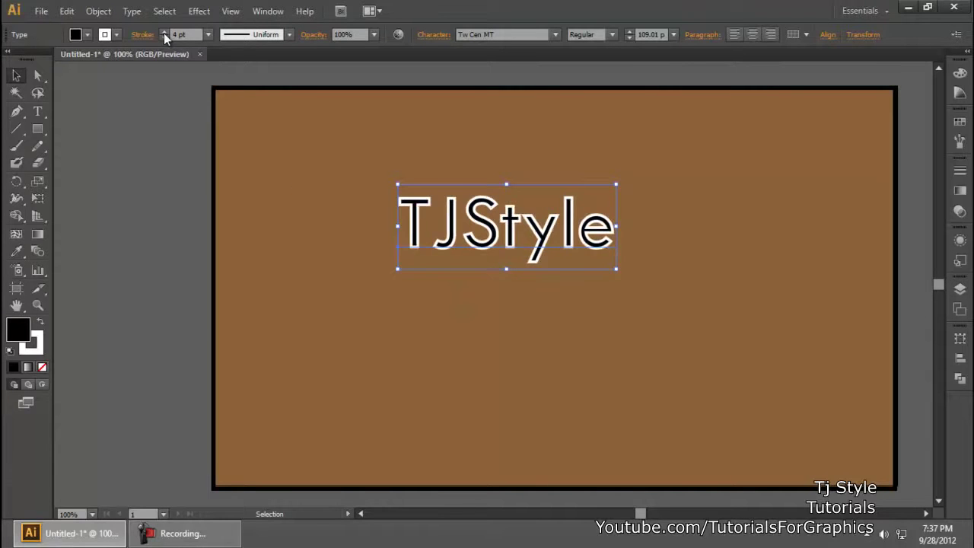
click(164, 38)
click(163, 38)
- Set the text's stroke weight to 0.5 pt, trying 100 pt first
click(211, 35)
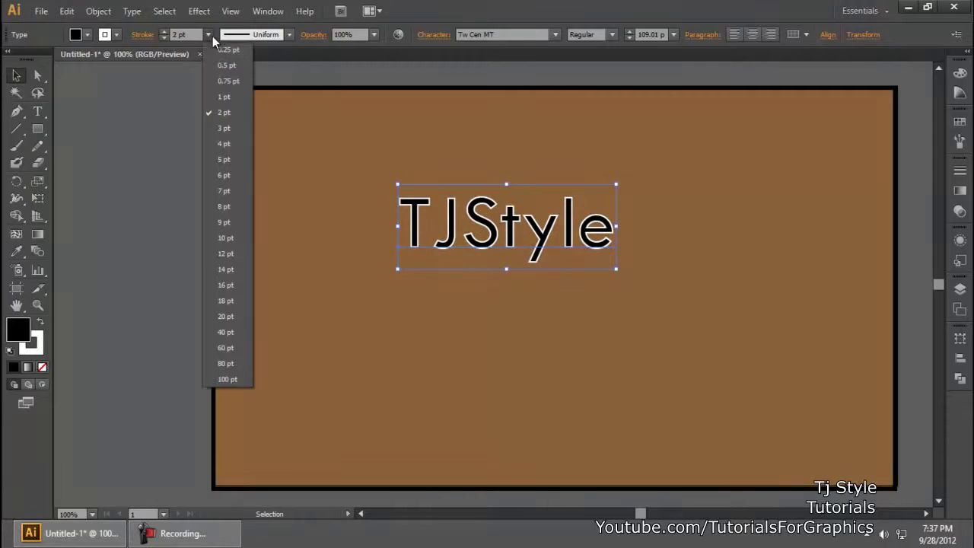
click(200, 33)
drag(199, 33, 147, 35)
click(208, 35)
click(238, 381)
click(208, 35)
click(228, 66)
click(358, 140)
click(448, 227)
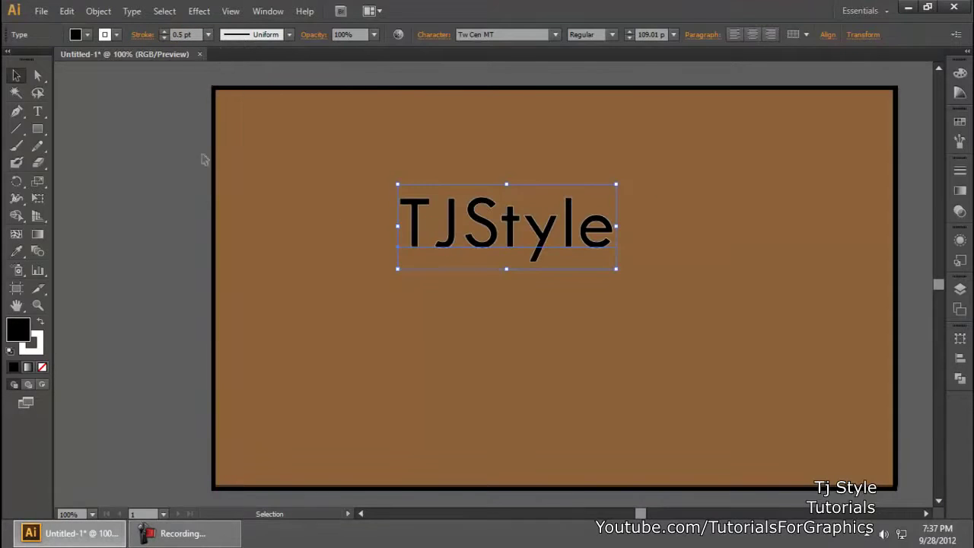
click(289, 35)
click(289, 35)
click(398, 35)
click(678, 445)
- Try the Darken, Lighten and Soft Light blending modes on the "TJStyle" text and return it to Normal
click(307, 36)
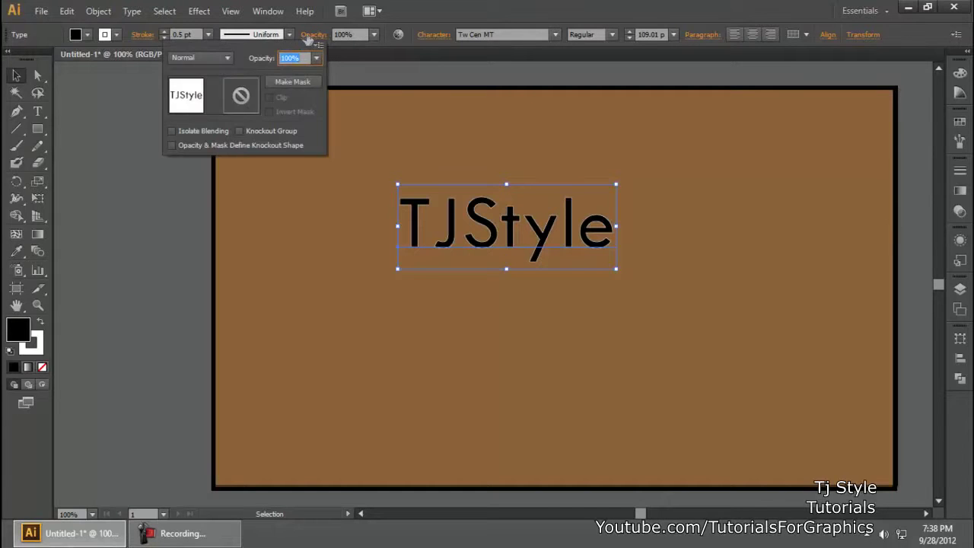
click(231, 55)
click(216, 91)
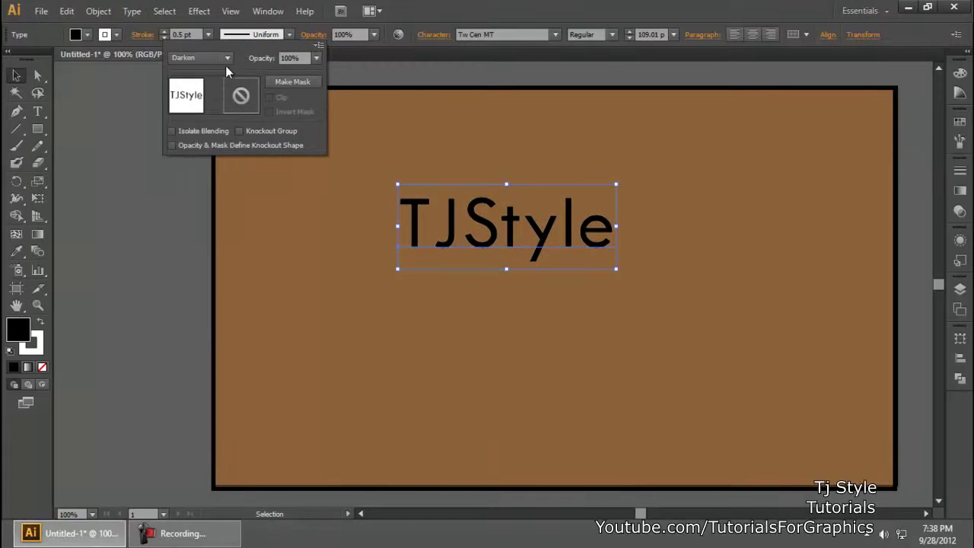
click(227, 58)
click(209, 141)
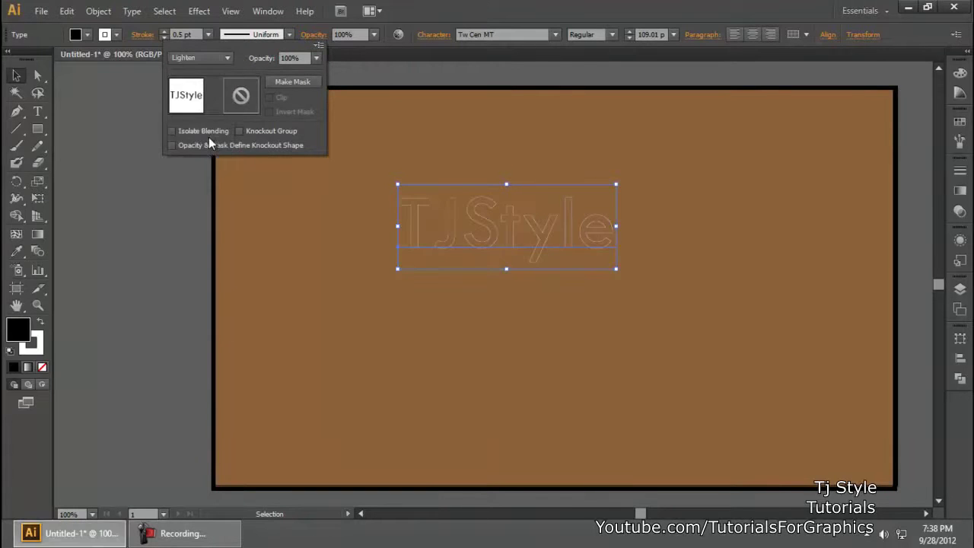
click(232, 62)
click(210, 211)
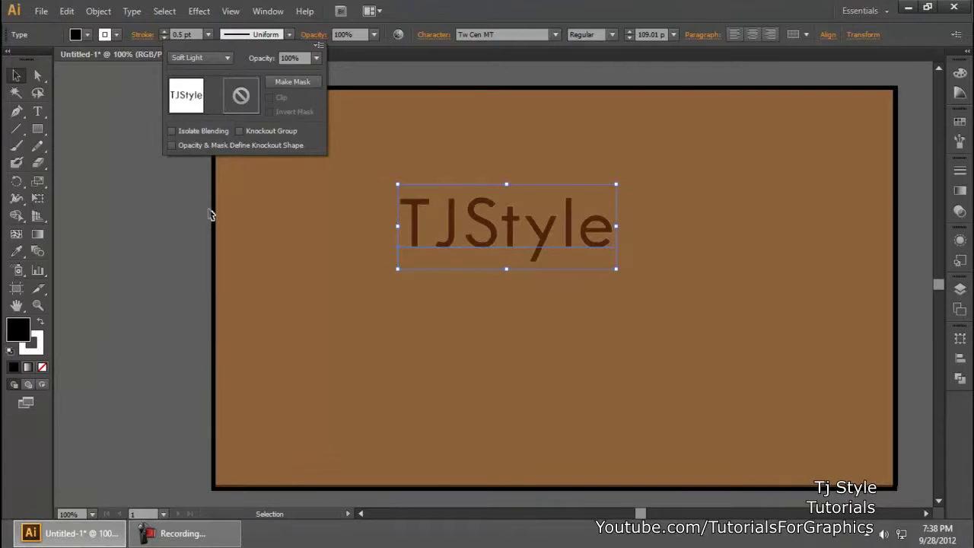
click(232, 59)
click(219, 76)
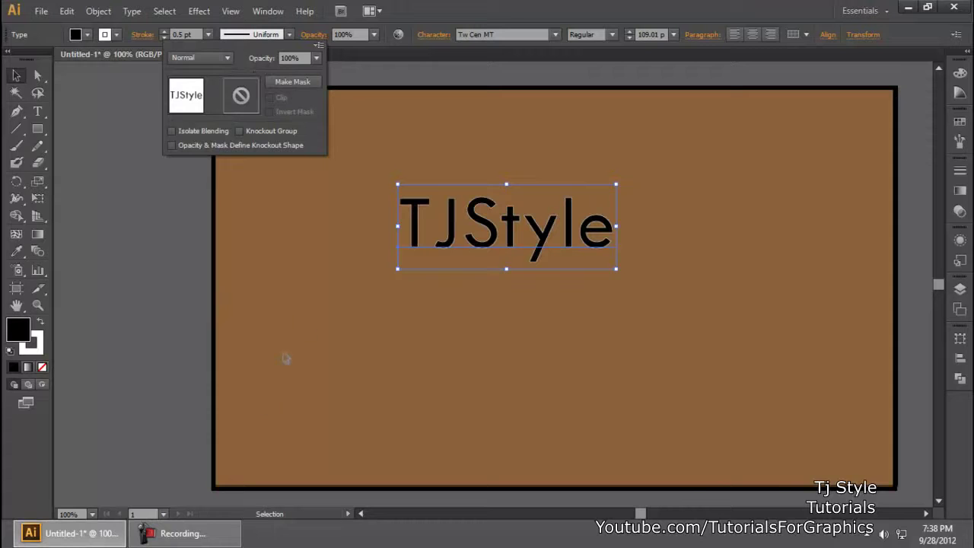
click(180, 532)
click(182, 535)
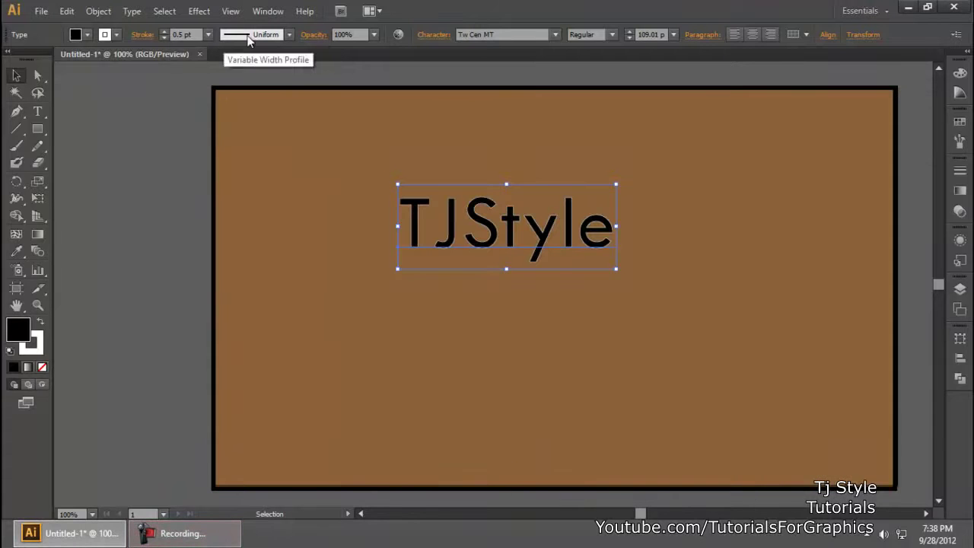
- Lower the "TJStyle" text's opacity to 50% and return it to 100%
click(373, 34)
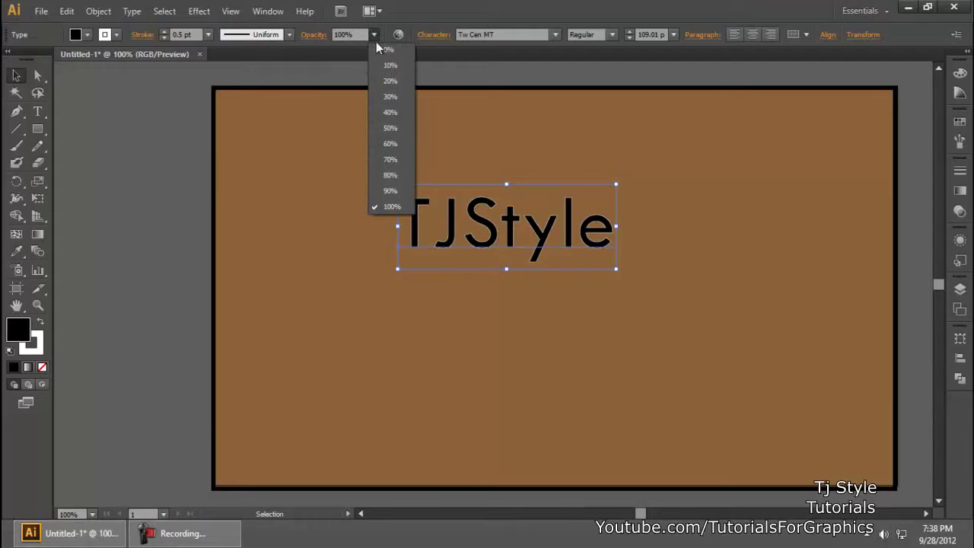
click(358, 35)
text(50)
key(Return)
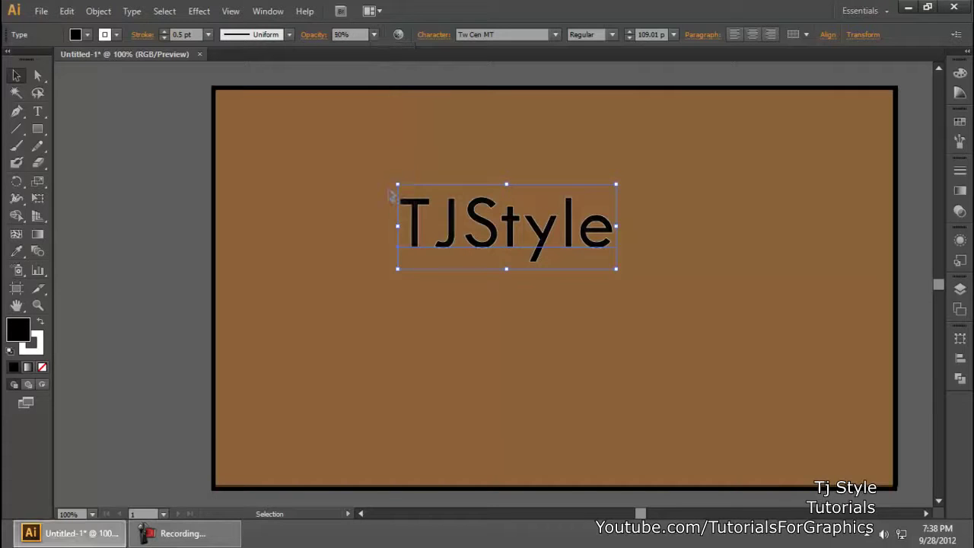
click(373, 35)
click(392, 131)
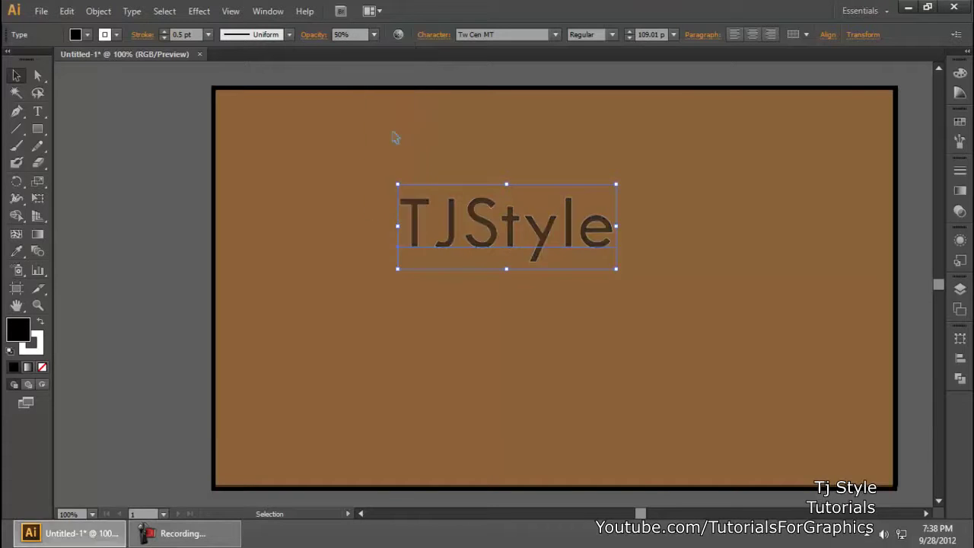
click(374, 34)
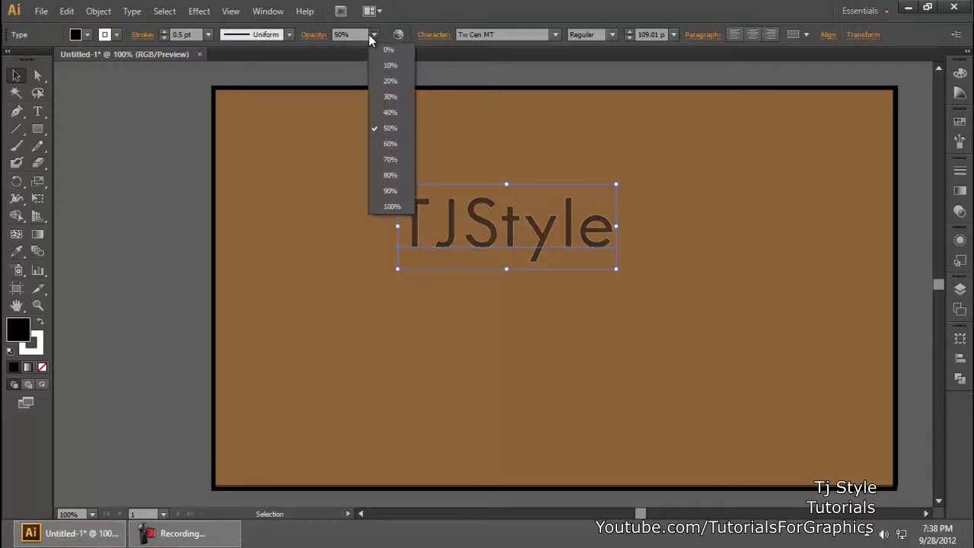
click(390, 207)
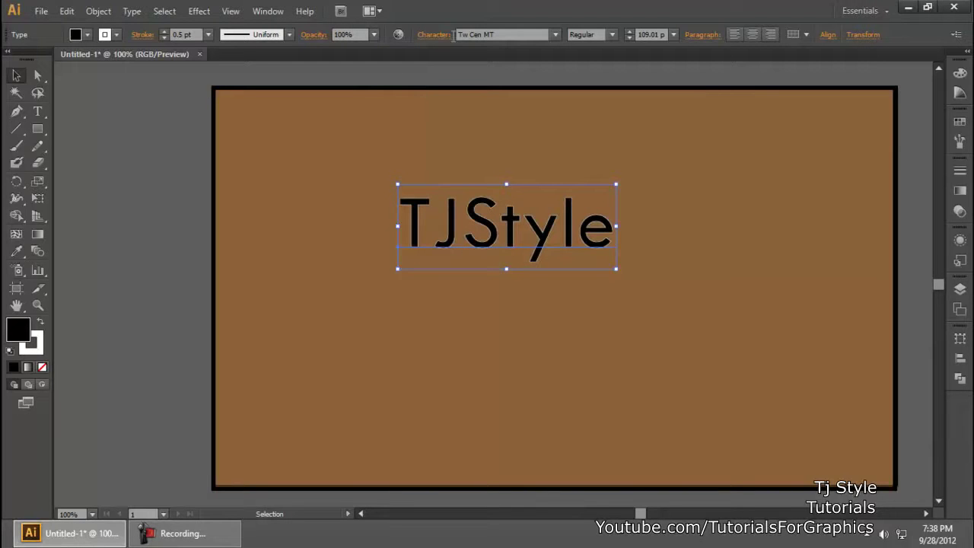
- Change the "TJStyle" text's font to Urdu Typesetting and move the text slightly up and to the left
click(556, 35)
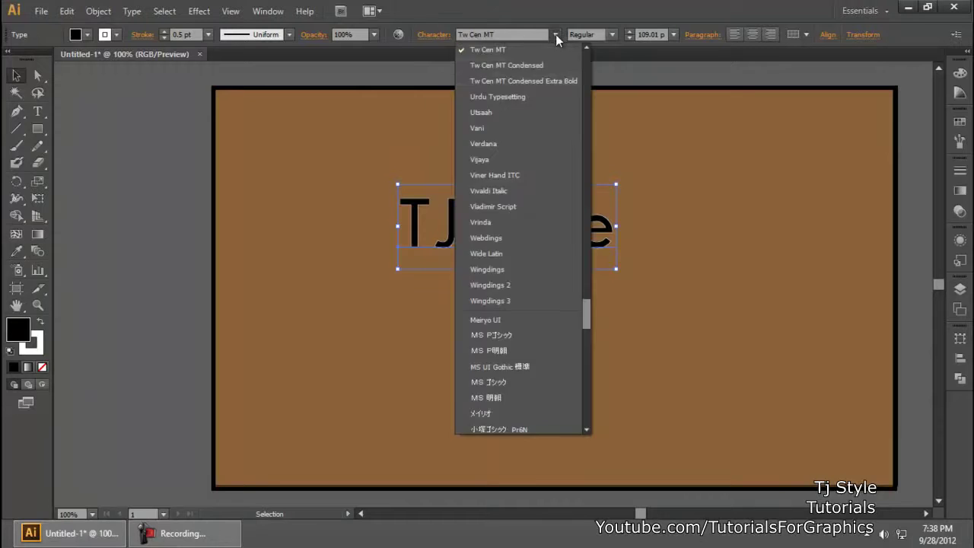
click(501, 81)
click(530, 35)
scroll(530, 35, down, 2)
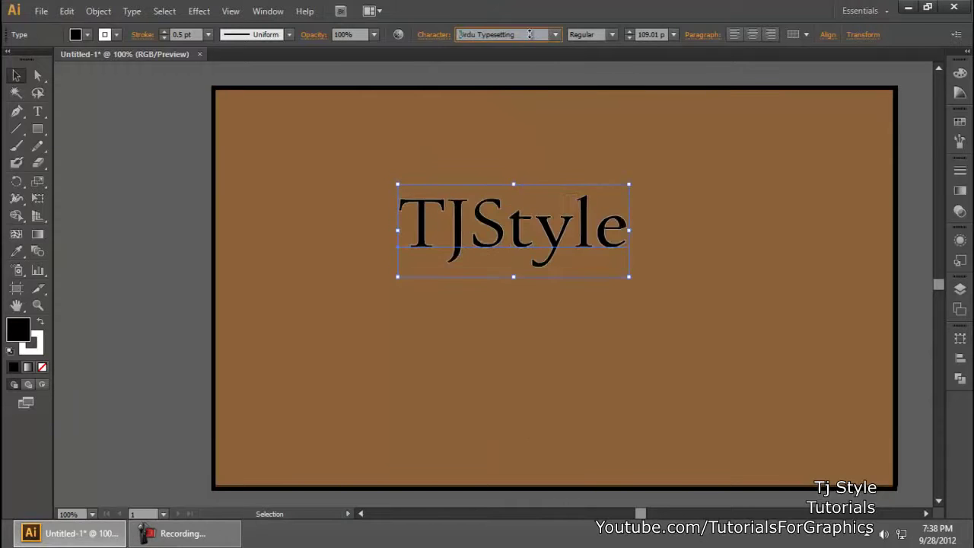
scroll(530, 34, down, 1)
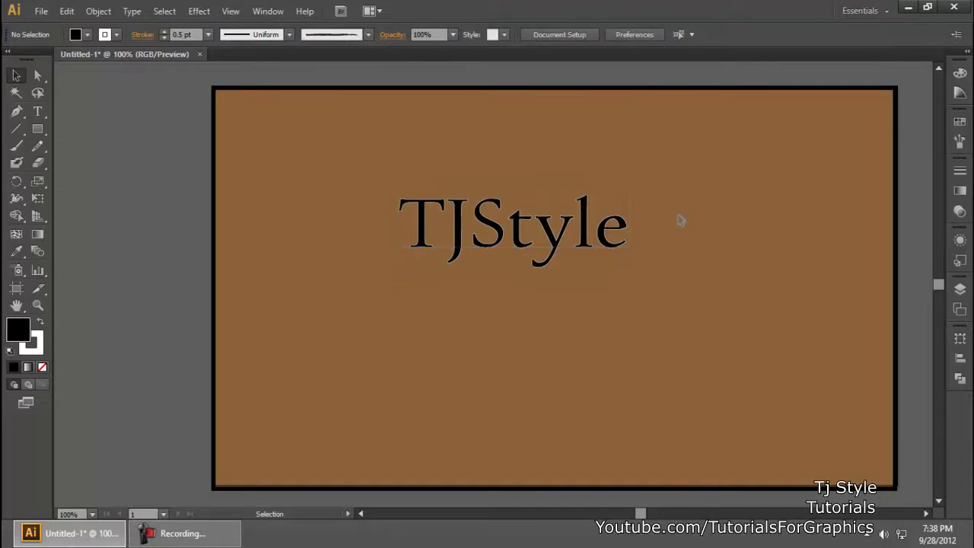
drag(498, 236, 477, 218)
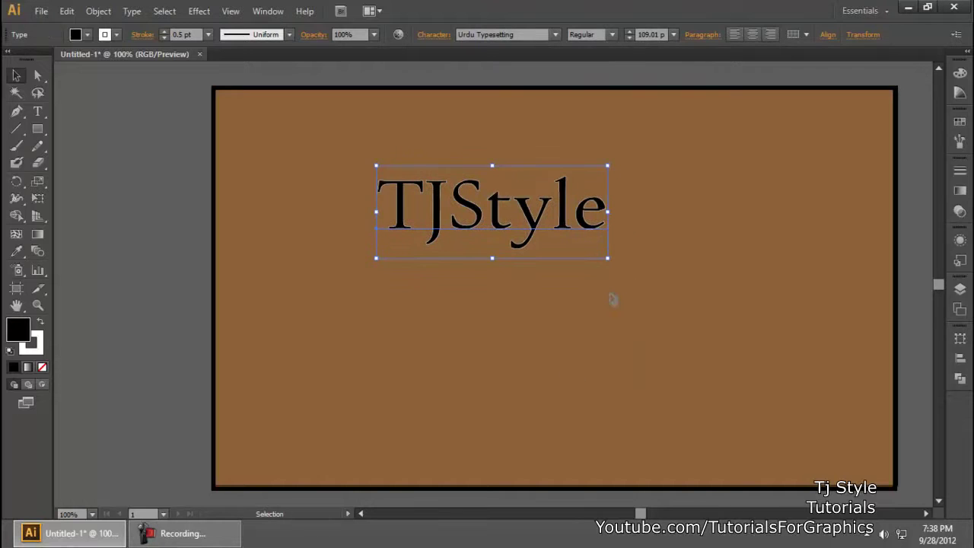
- Check the font styles offered for Urdu Typesetting and switch the text's font to Times New Roman
click(614, 36)
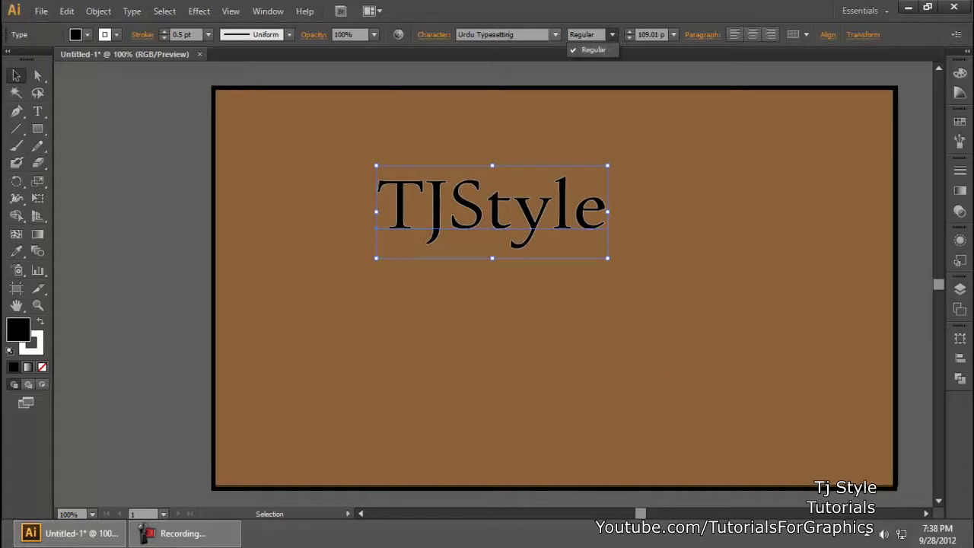
click(506, 35)
click(612, 37)
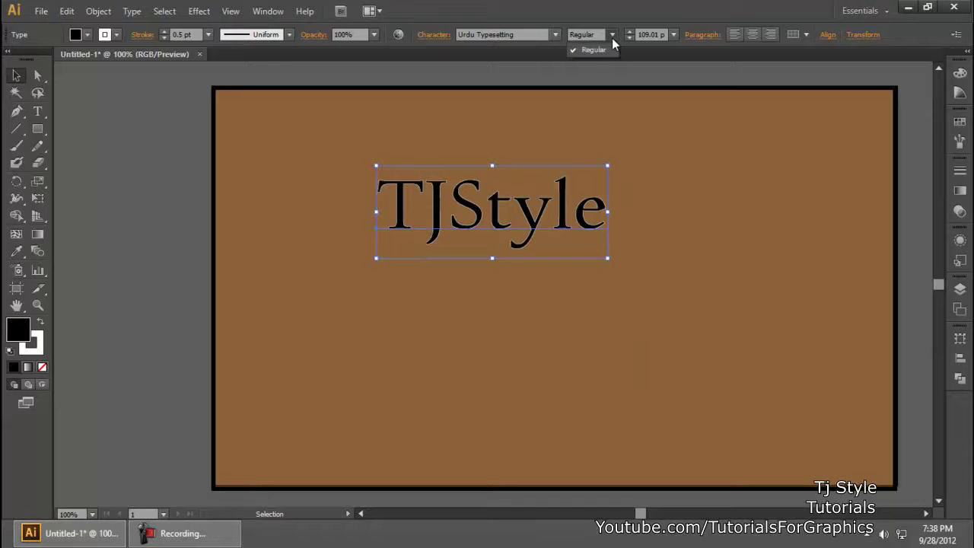
click(557, 34)
click(556, 34)
scroll(528, 134, up, 3)
scroll(529, 134, up, 10)
scroll(529, 133, down, 13)
scroll(529, 133, up, 3)
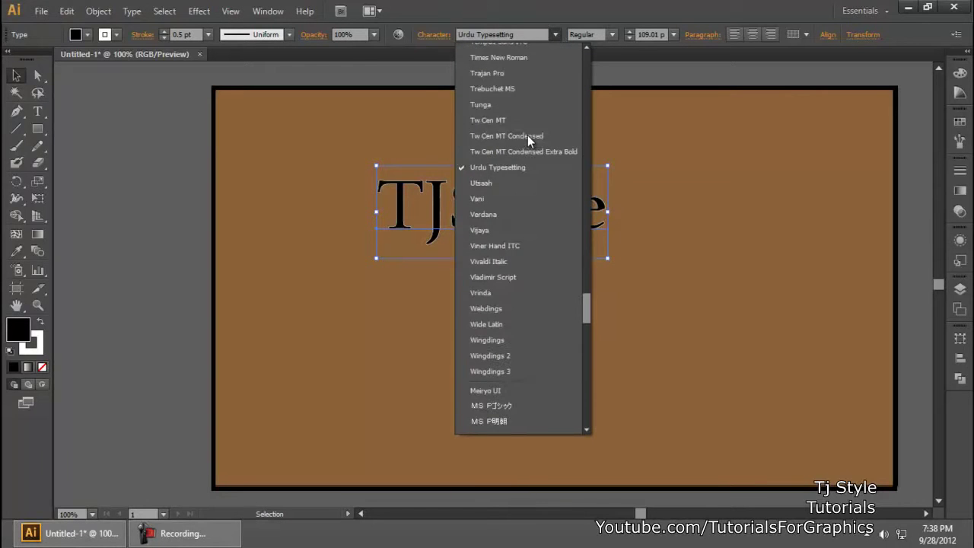
click(517, 58)
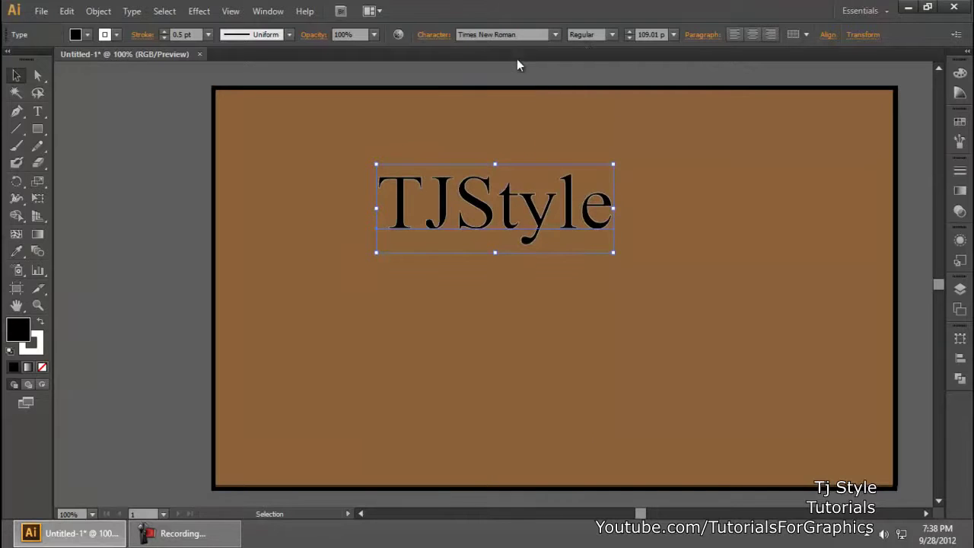
- Try the Italic and Bold styles of Times New Roman on the text and return it to Regular
click(613, 35)
click(599, 65)
click(611, 35)
click(590, 81)
click(613, 36)
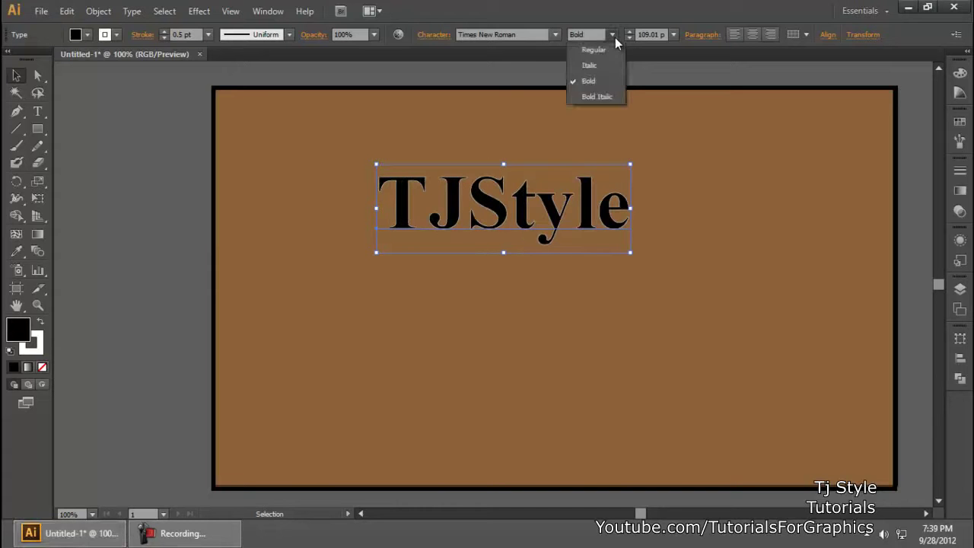
click(602, 50)
- Set the text's font back to Urdu Typesetting and view its available font styles
click(555, 35)
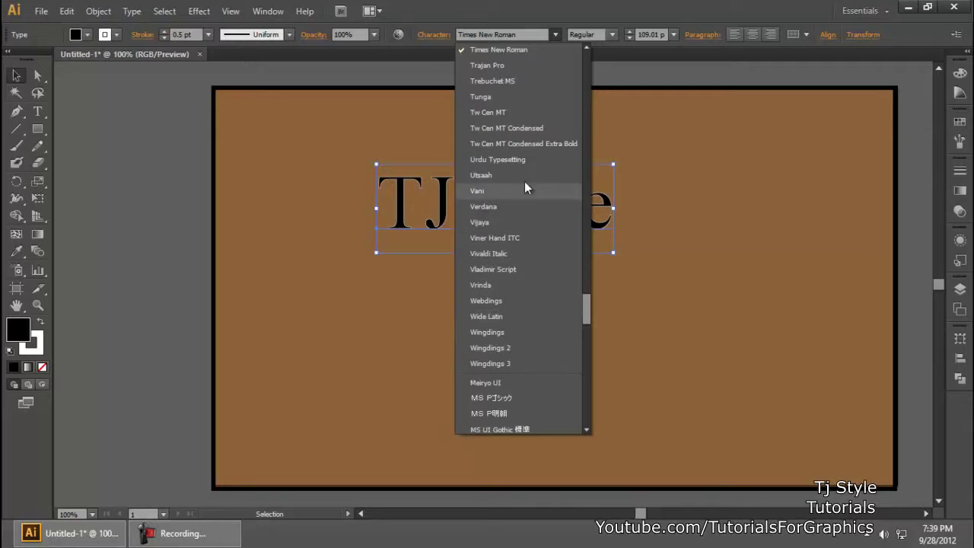
click(522, 159)
click(615, 35)
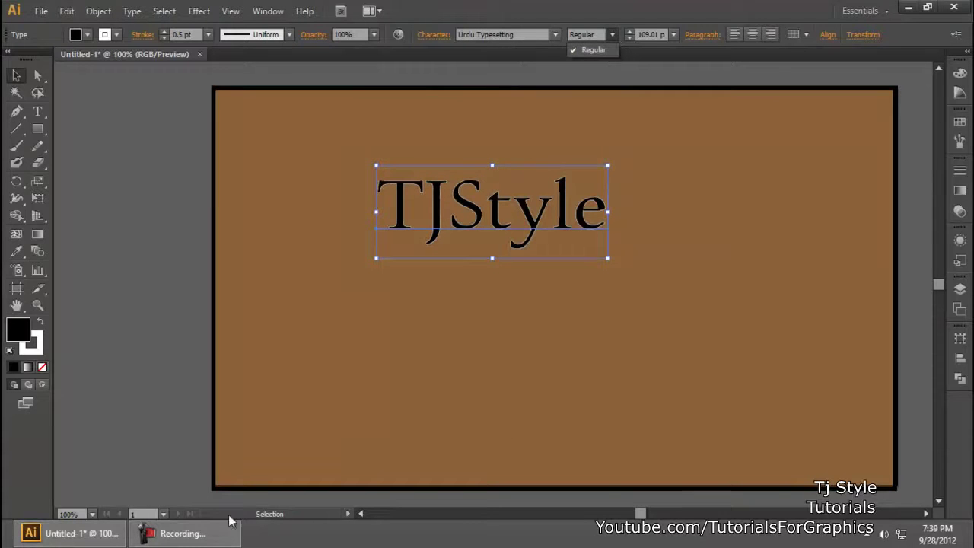
click(241, 539)
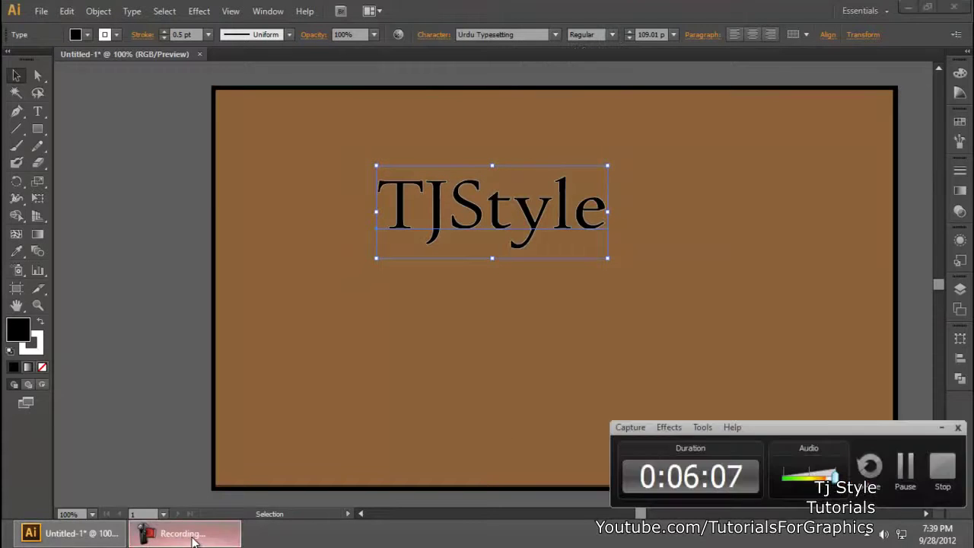
click(938, 430)
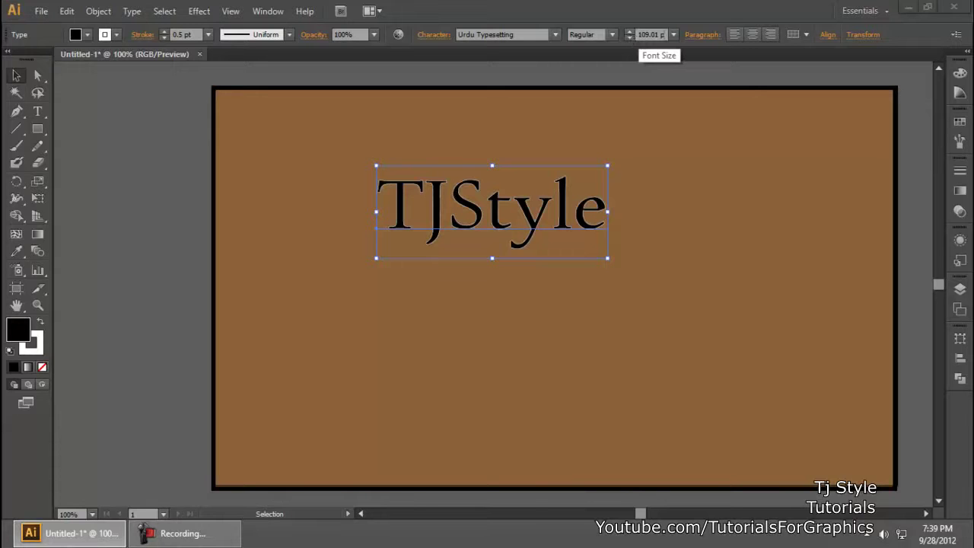
click(612, 38)
click(624, 4)
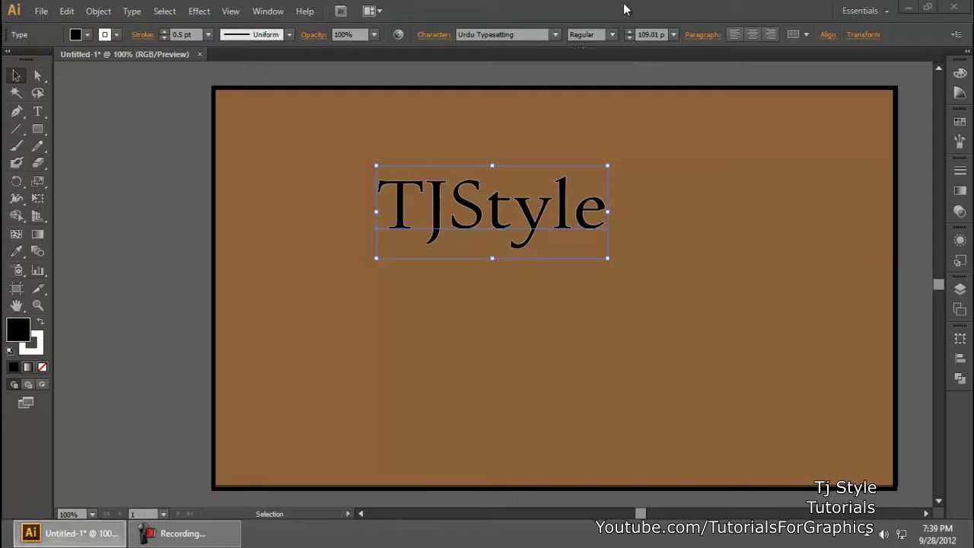
- Try the 72 pt and 60 pt preset font sizes on the text and set a custom size of 100 pt
click(673, 34)
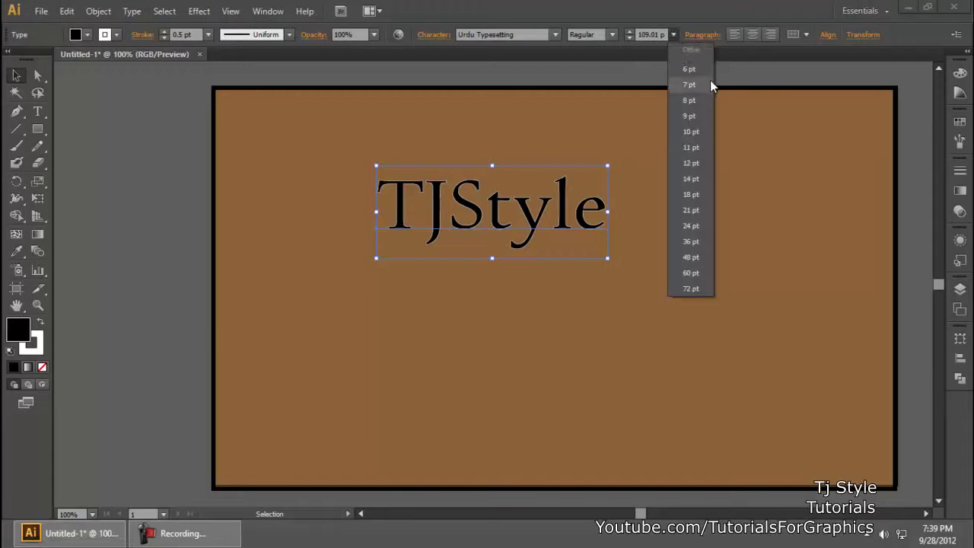
click(703, 289)
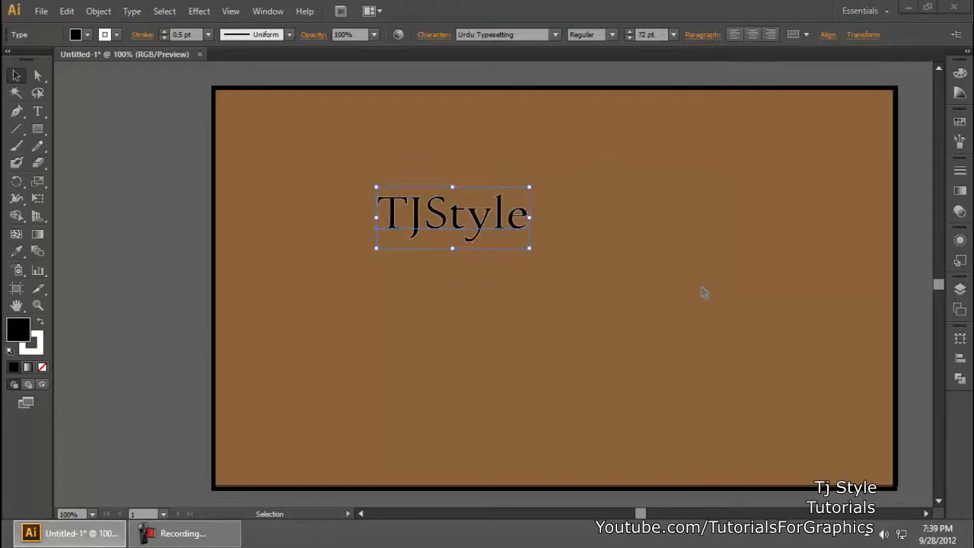
click(674, 35)
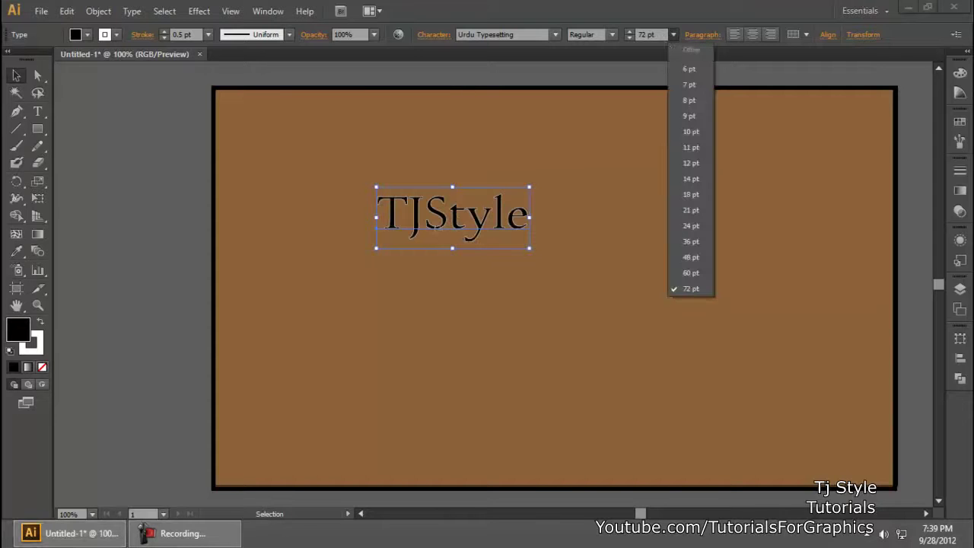
click(692, 273)
click(674, 34)
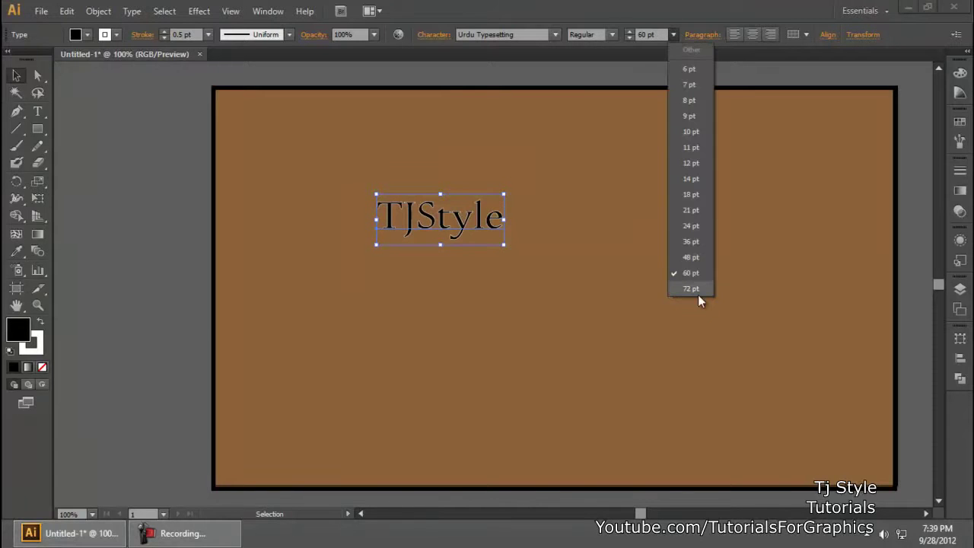
click(698, 294)
click(648, 35)
text(100)
key(Return)
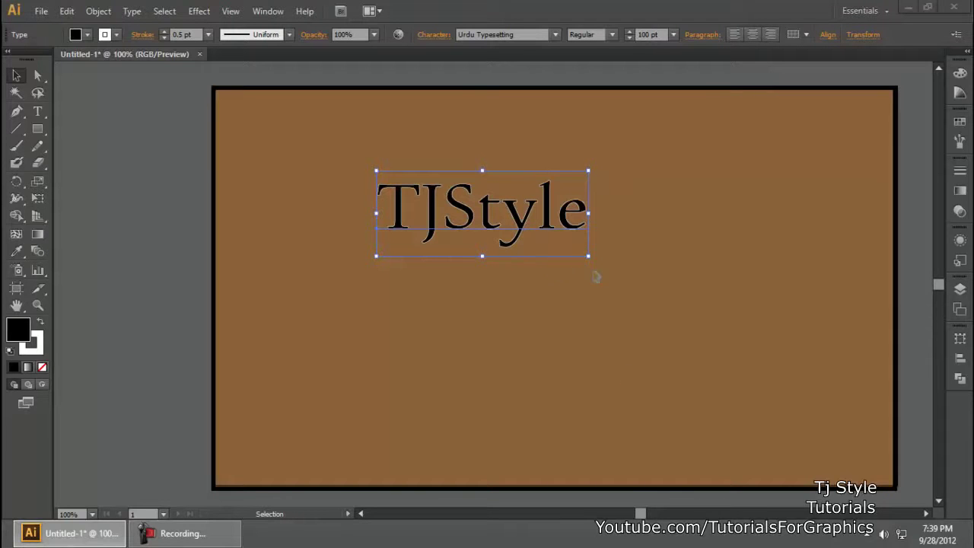
- Try scaling the "TJStyle" text from its lower-right corner, undo the scaling and deselect the text
drag(589, 258, 637, 275)
drag(688, 302, 635, 272)
key(ctrl+z)
click(722, 406)
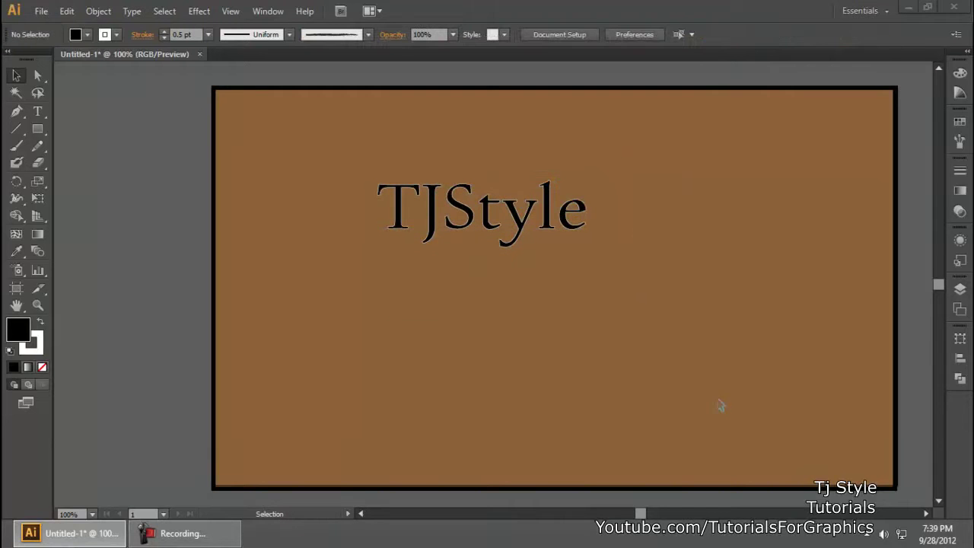
- Select the "TJStyle" text and move it slightly to the left on the artboard
click(454, 210)
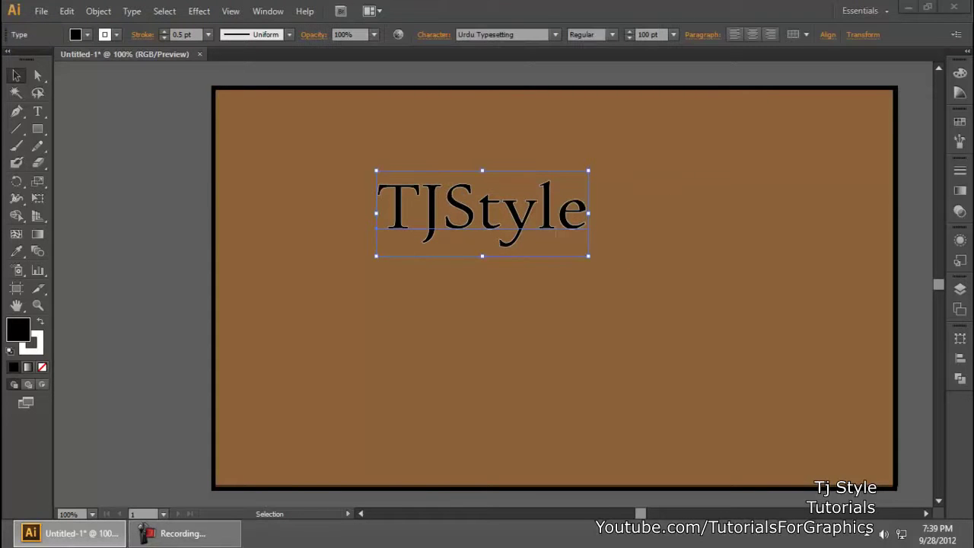
drag(550, 227, 539, 228)
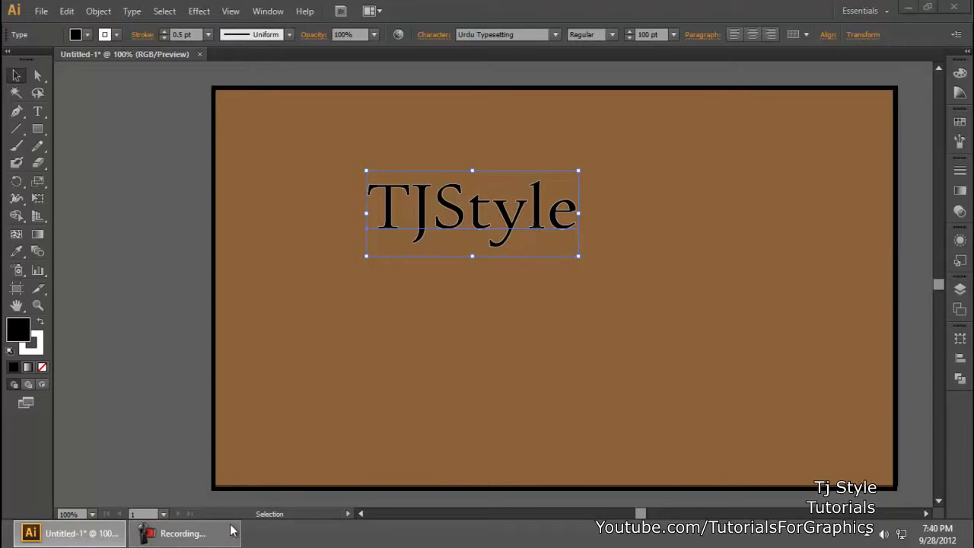
click(187, 533)
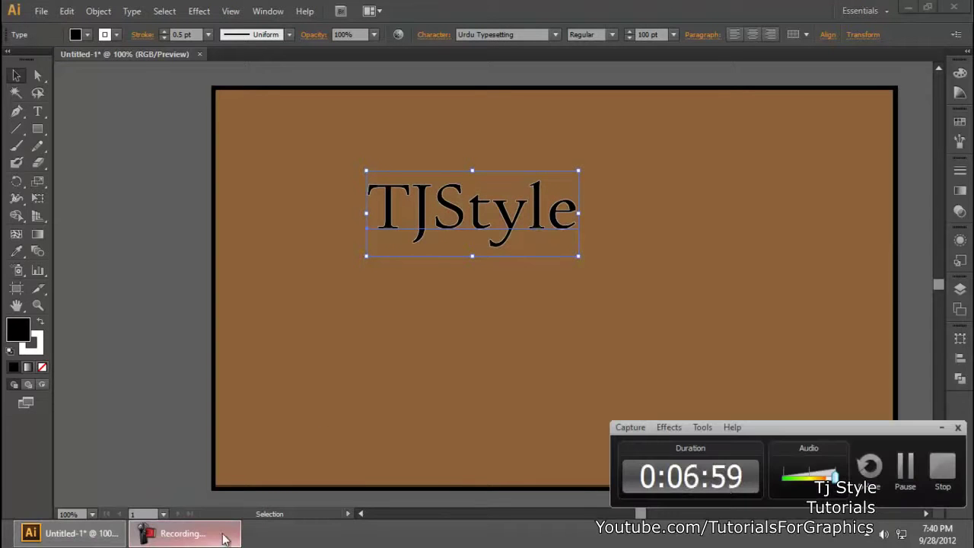
click(940, 432)
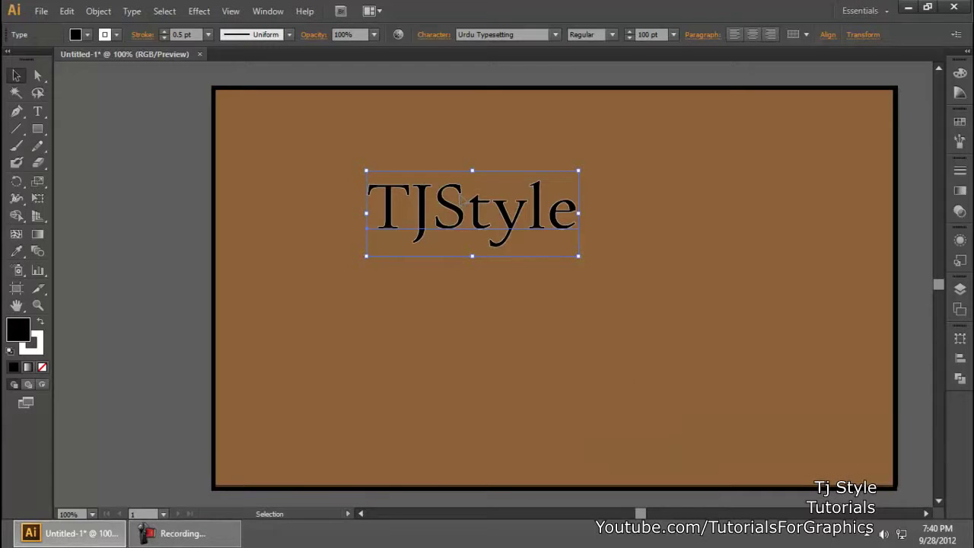
- Select only the characters "Style" within the "TJStyle" text and change their font to Times New Roman
key(t)
drag(433, 221, 570, 223)
click(431, 203)
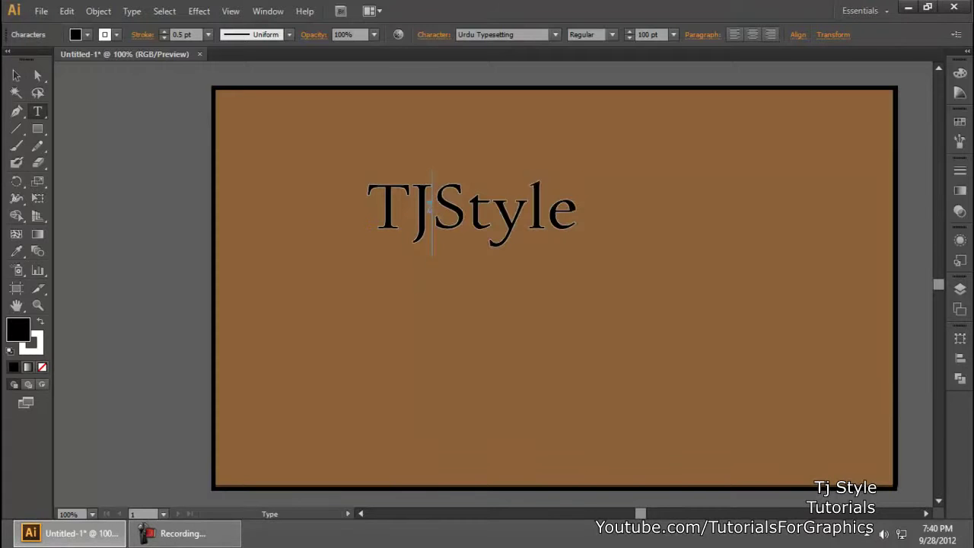
drag(460, 214, 572, 220)
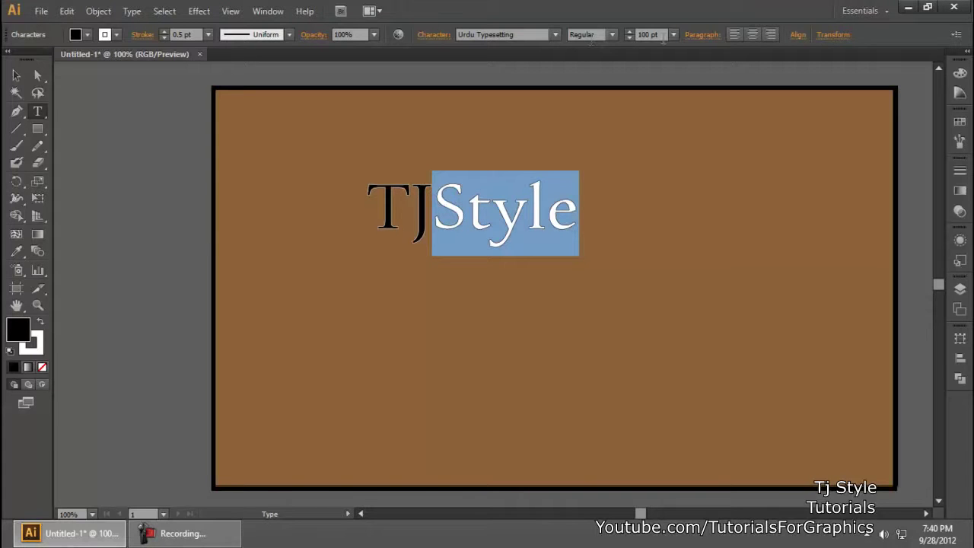
click(555, 34)
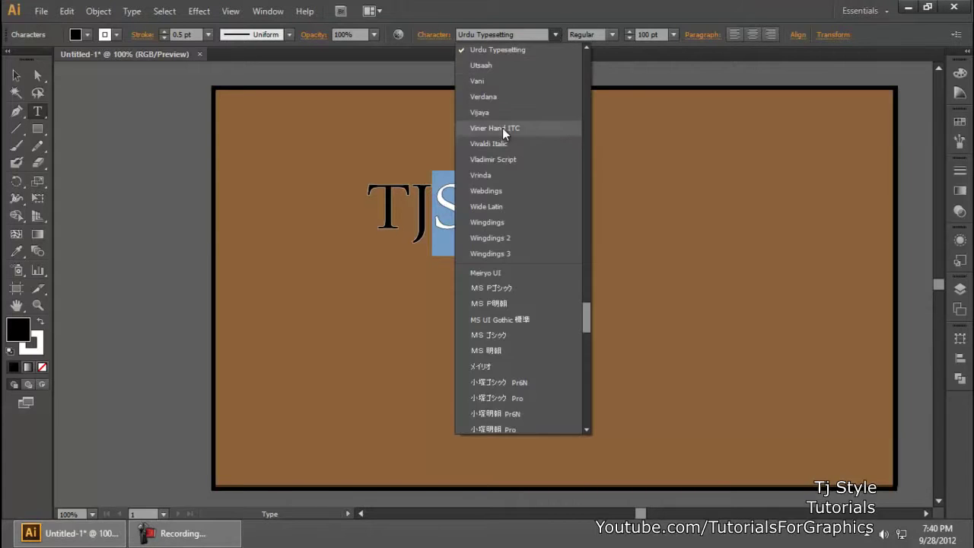
scroll(505, 128, up, 5)
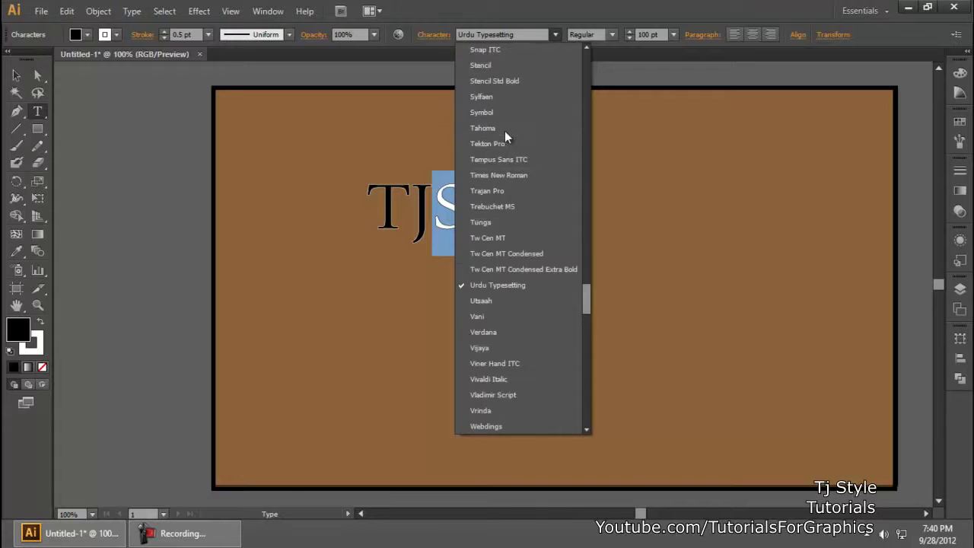
click(499, 175)
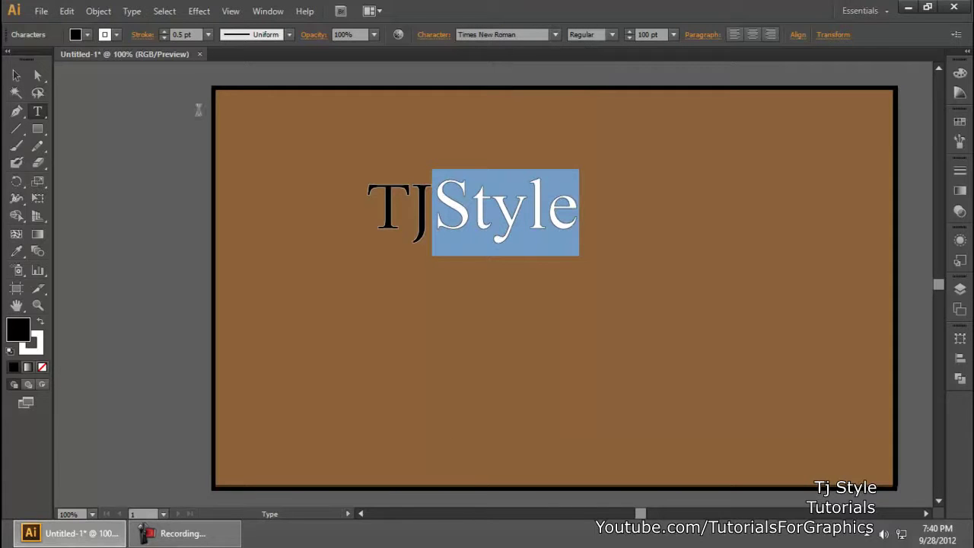
- Set the selected "Style" characters to Bold and move the "TJStyle" text slightly down and to the right
click(613, 34)
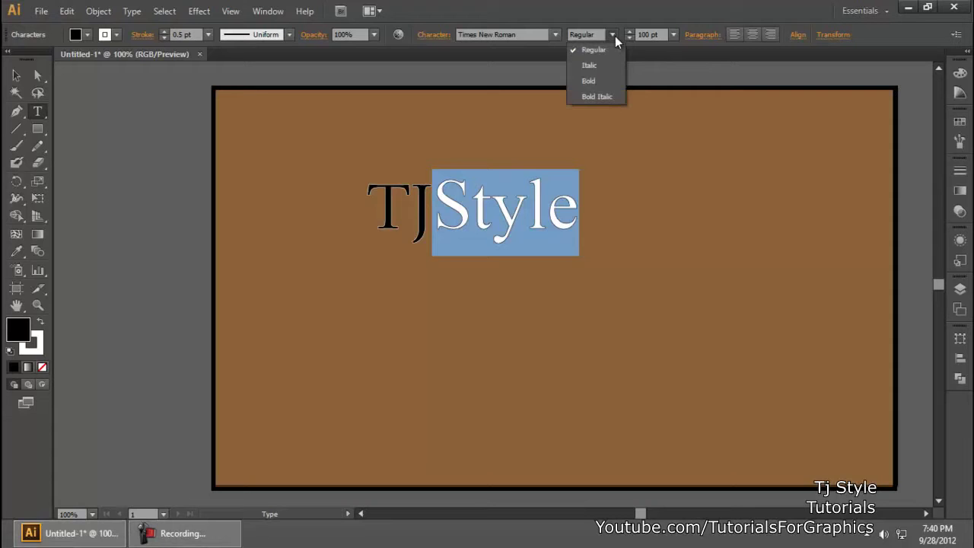
click(612, 84)
key(Escape)
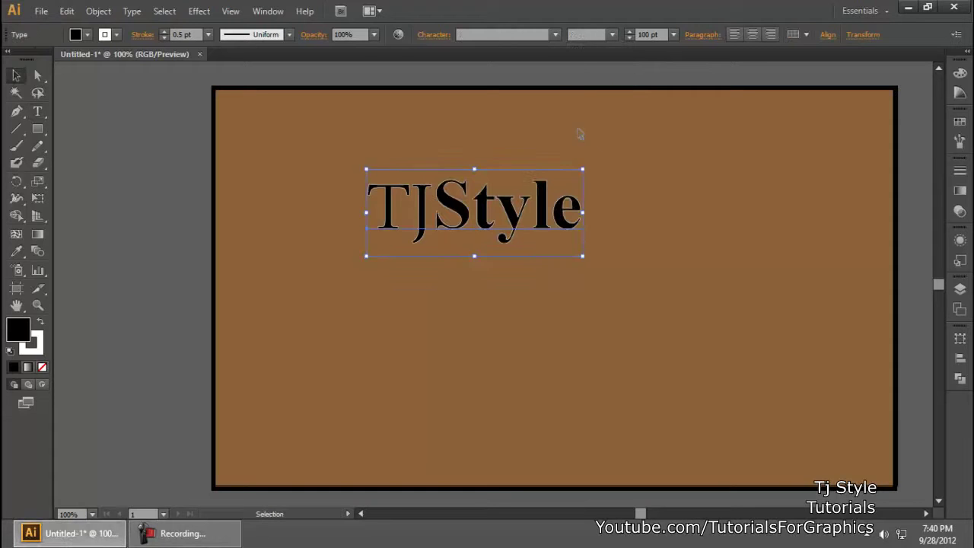
click(278, 120)
drag(521, 221, 587, 248)
- Select only the characters "Style" and give them a white fill and a black stroke
key(t)
click(499, 225)
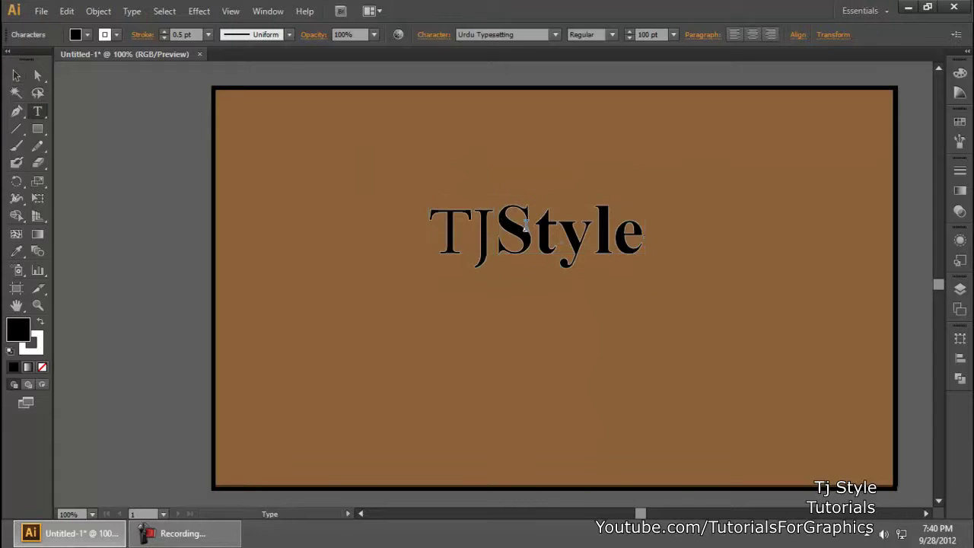
drag(499, 225, 647, 223)
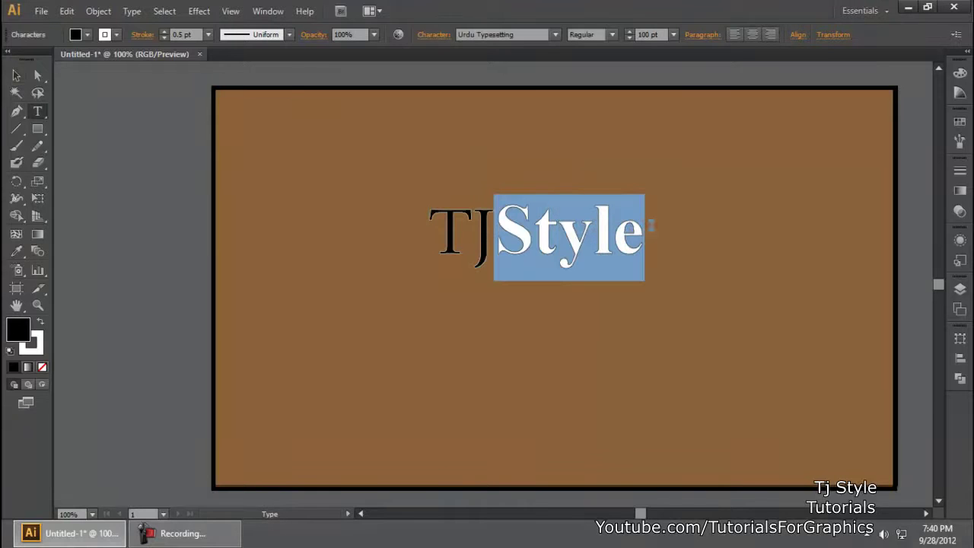
click(87, 34)
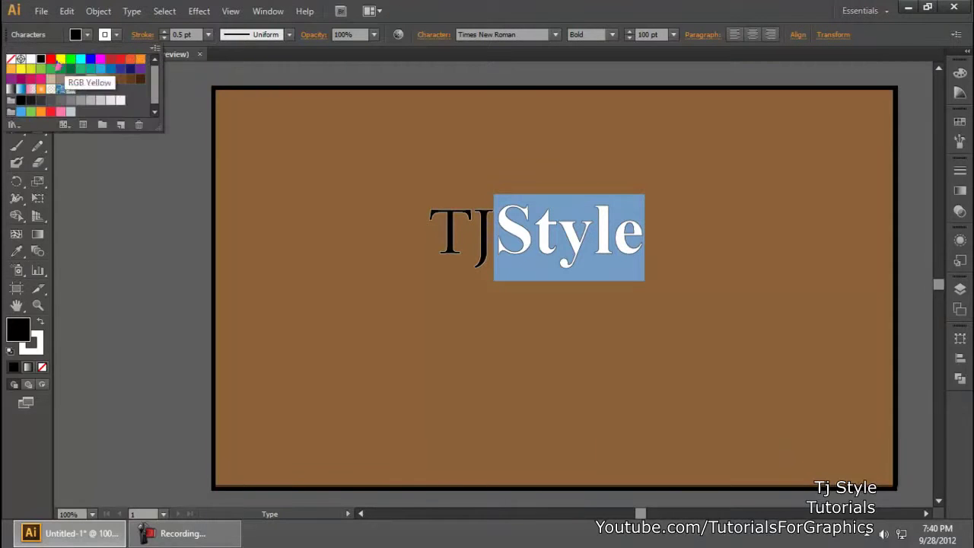
click(30, 59)
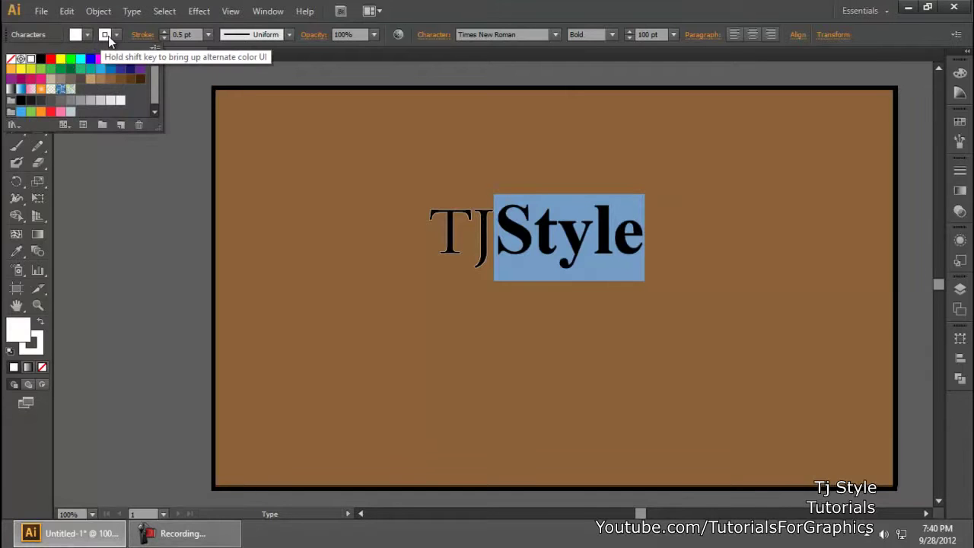
click(115, 35)
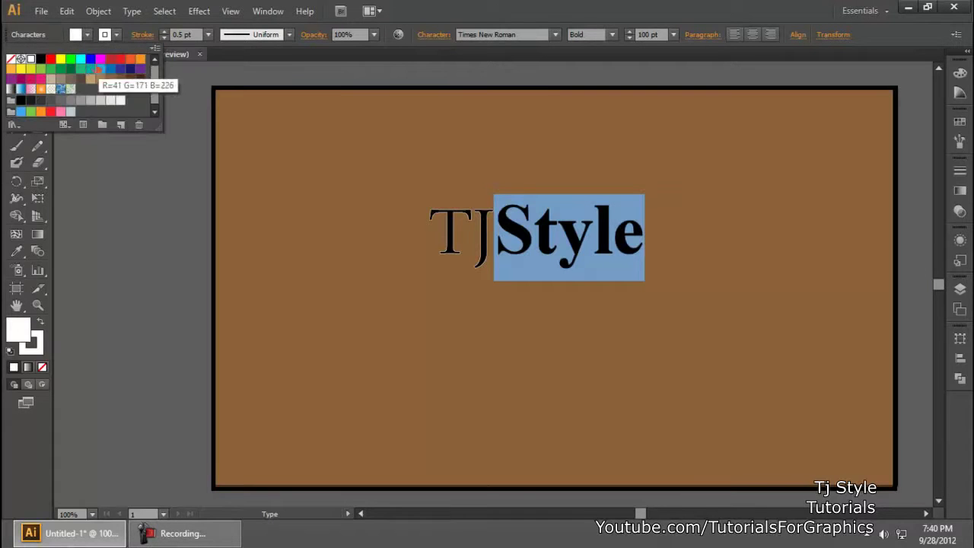
click(51, 59)
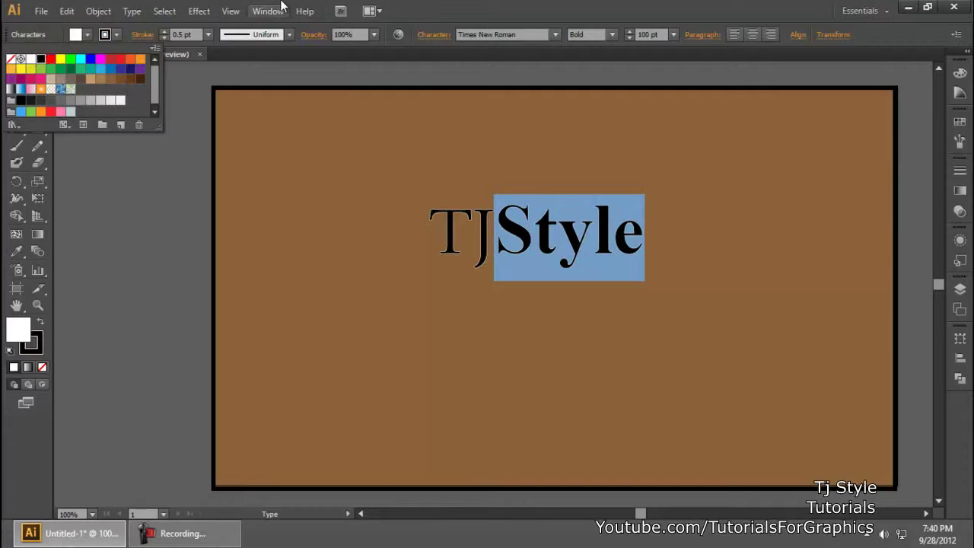
- Select the whole "TJStyle" text object and move it up and to the left on the artboard
click(17, 75)
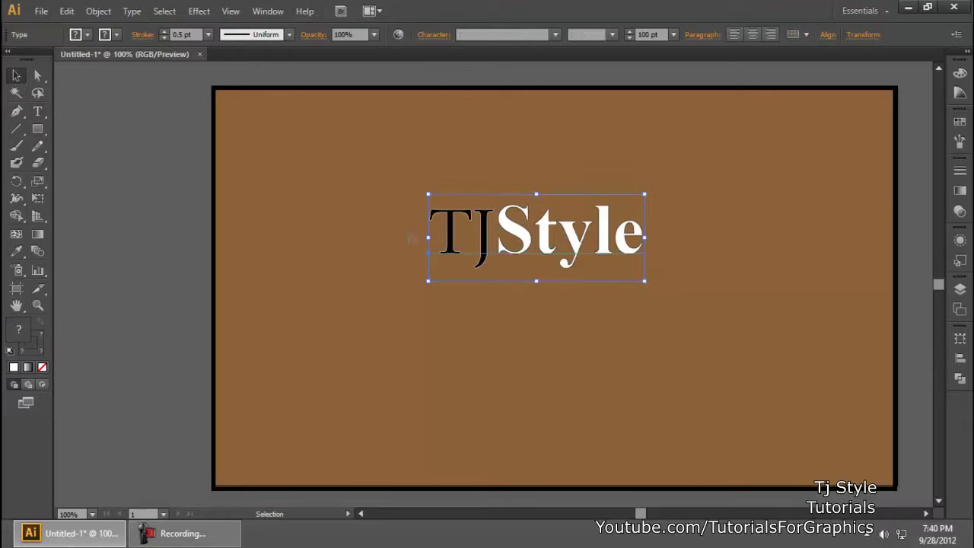
click(663, 242)
click(625, 242)
drag(577, 246, 499, 196)
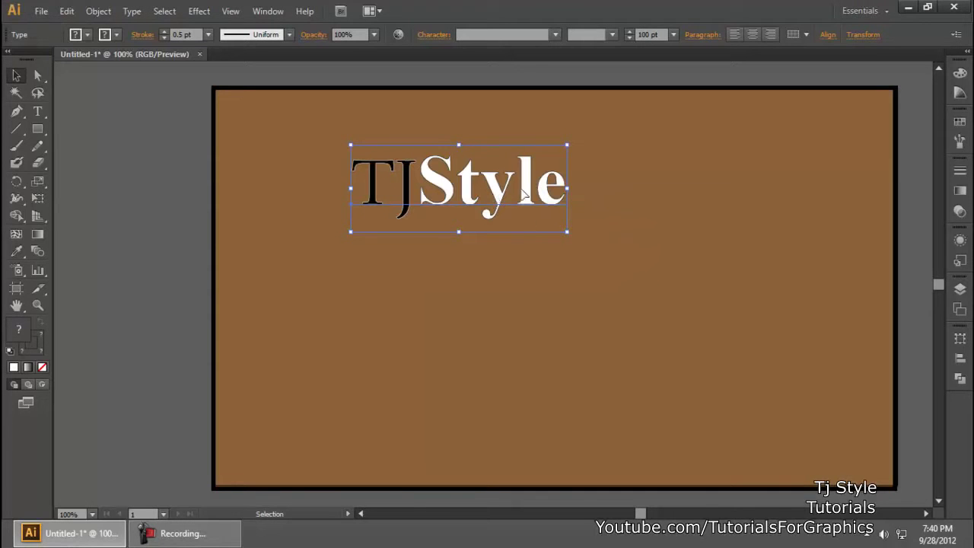
click(174, 533)
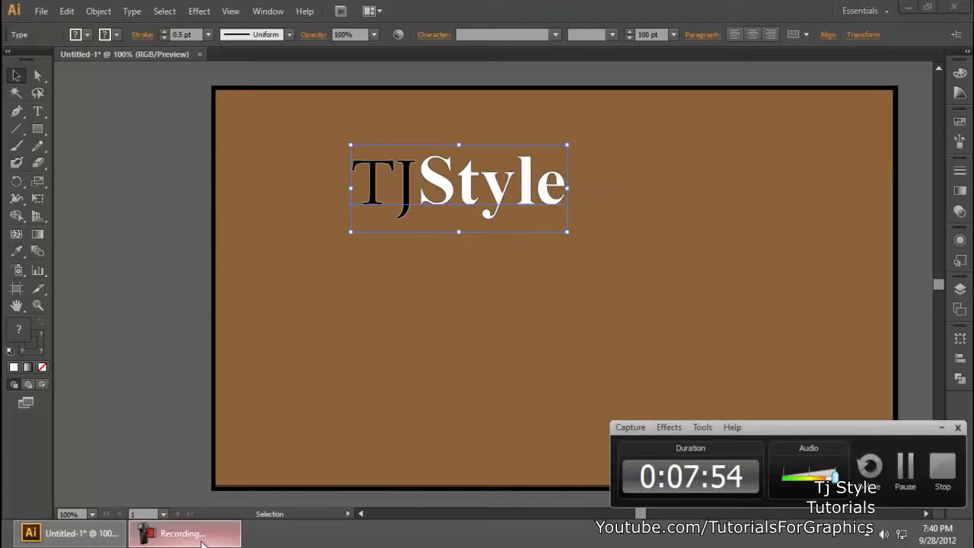
click(938, 430)
- Select only the characters "Style" in the text and change their font to Urdu Typesetting
key(ctrl+shift+a)
key(t)
drag(418, 175, 583, 172)
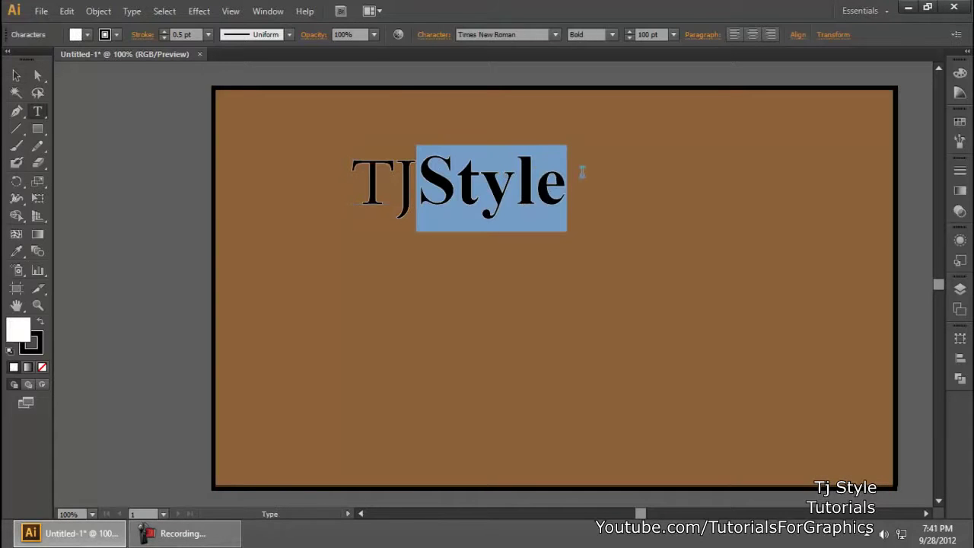
click(556, 35)
click(500, 160)
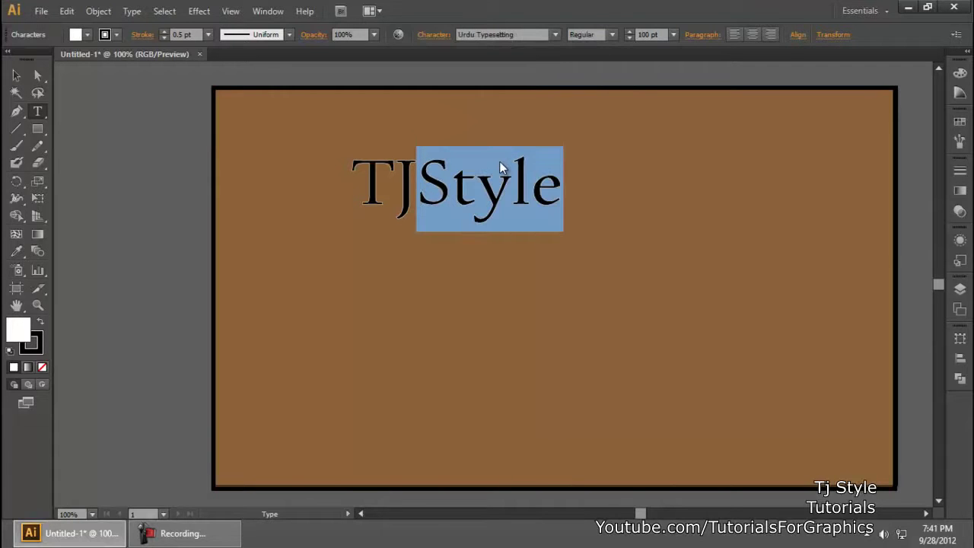
- Select the whole "TJStyle" text object and set its fill to black and its stroke to none
click(16, 75)
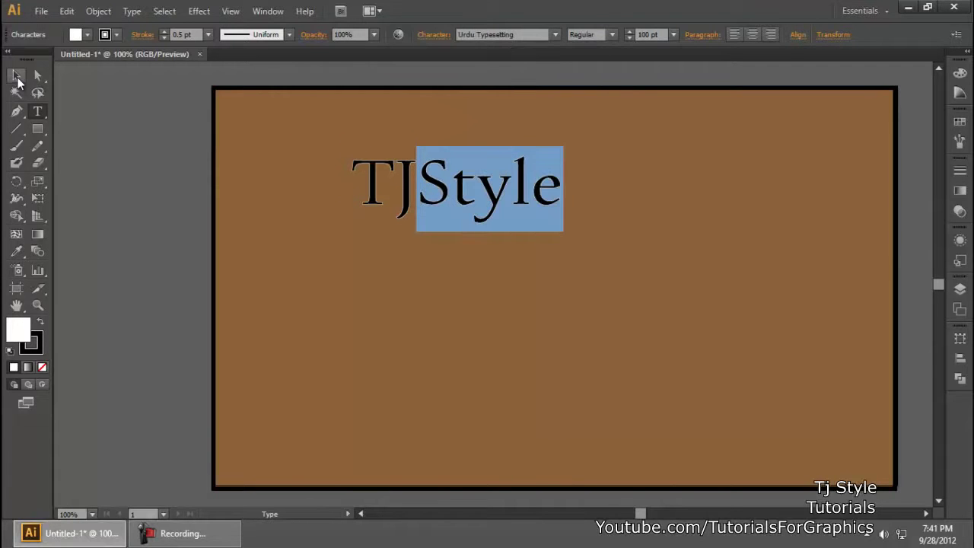
click(493, 197)
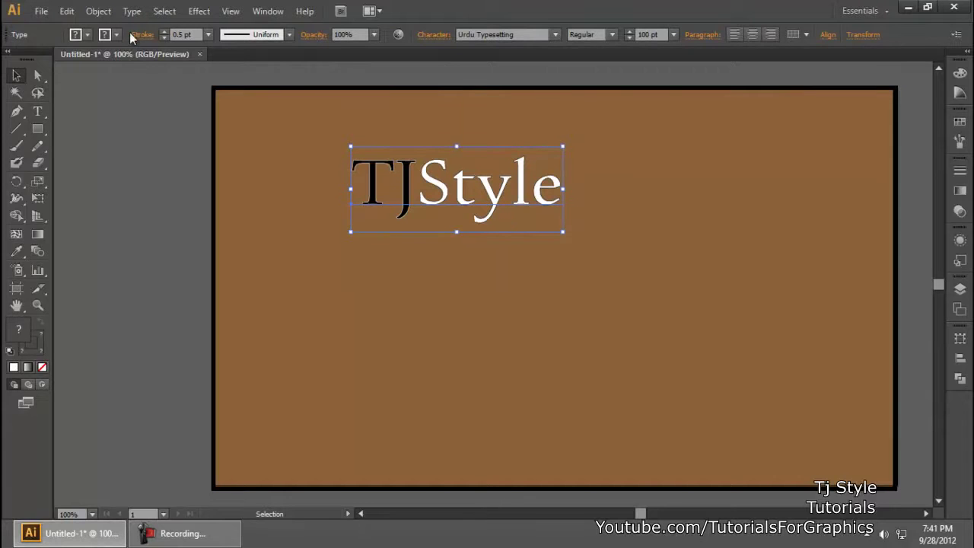
click(88, 35)
click(41, 61)
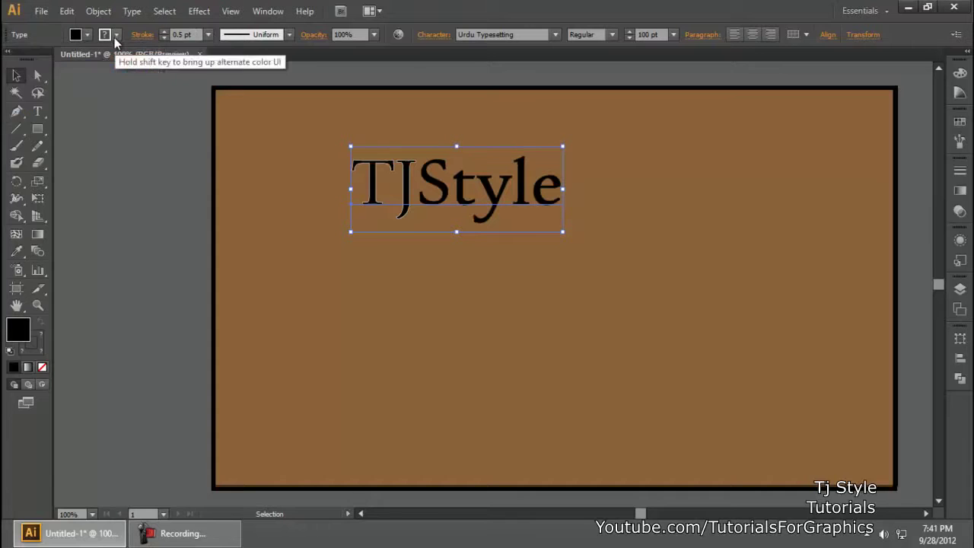
click(116, 35)
click(10, 58)
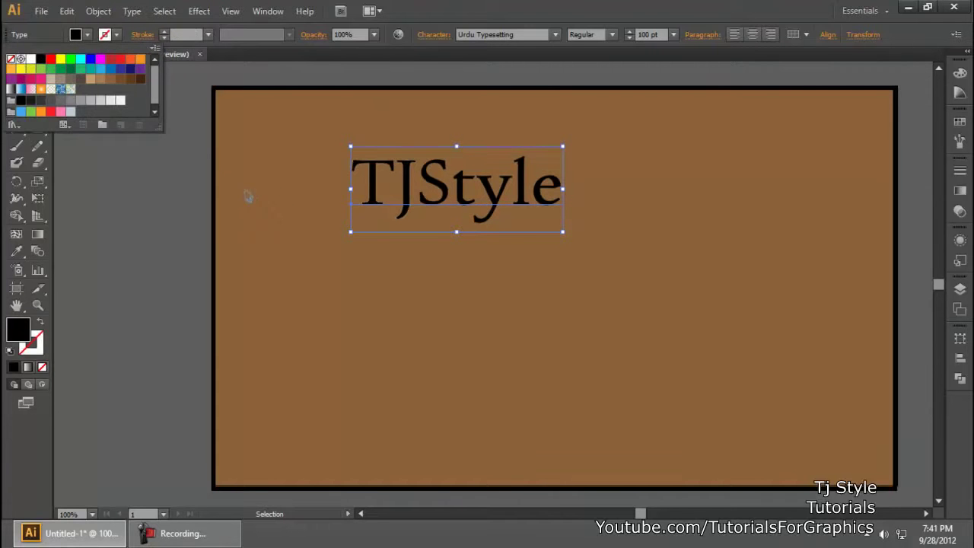
- Move the "TJStyle" text slightly down and to the right within the brown background
scroll(459, 194, up, 3)
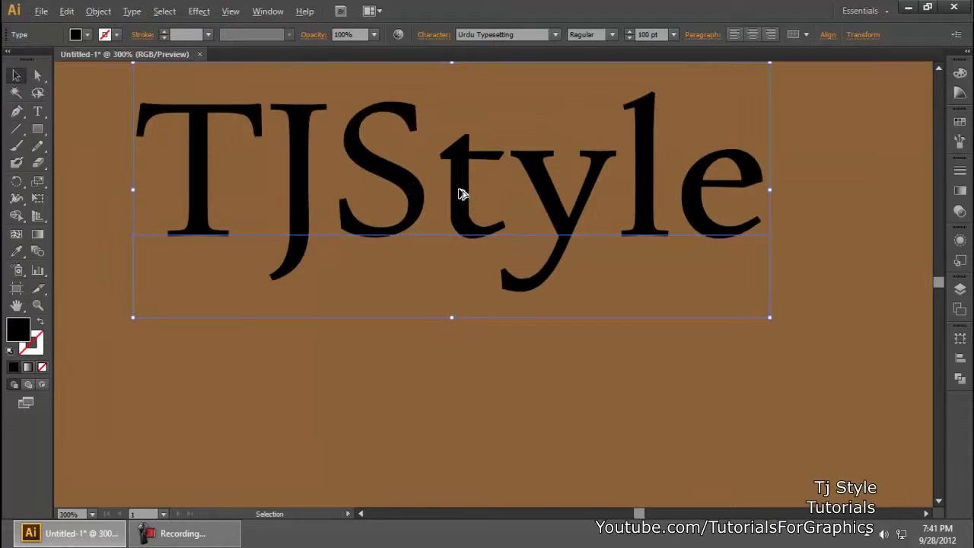
scroll(459, 194, down, 1)
drag(520, 207, 555, 246)
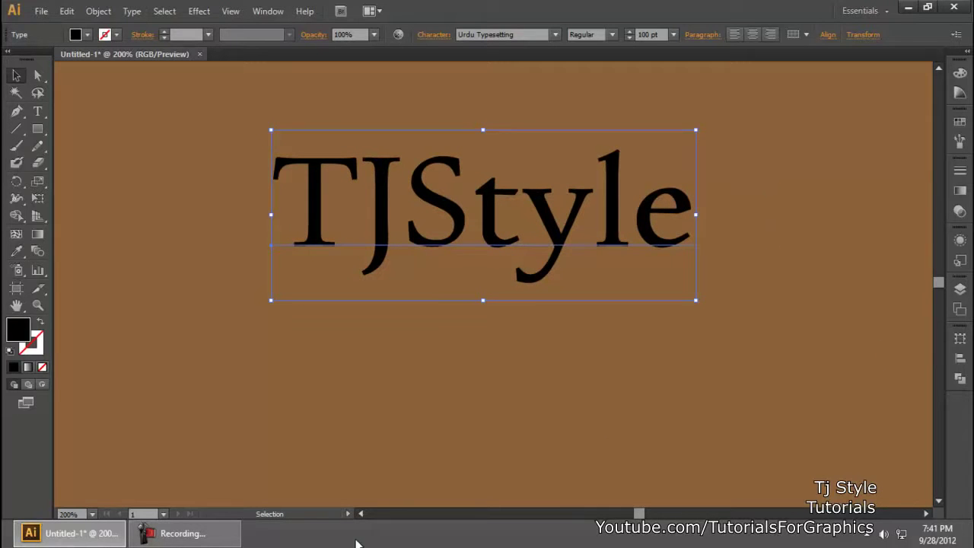
click(183, 533)
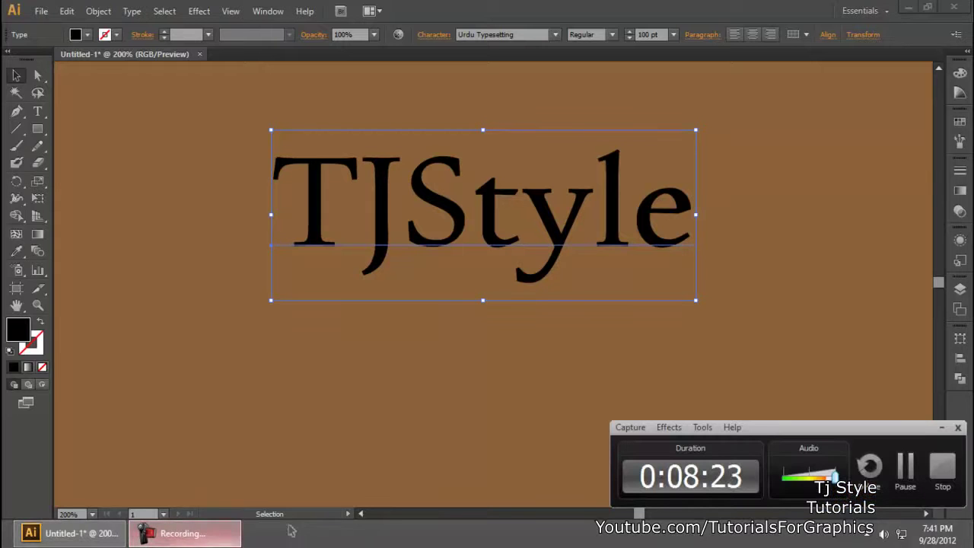
click(943, 429)
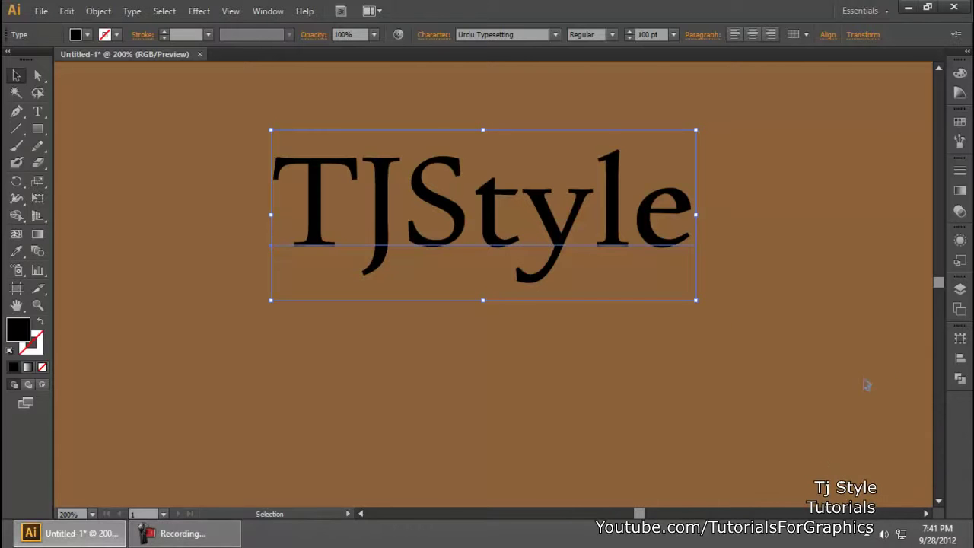
- Examine the document's layer structure and the expanded workspace dock, leaving both collapsed again
click(962, 293)
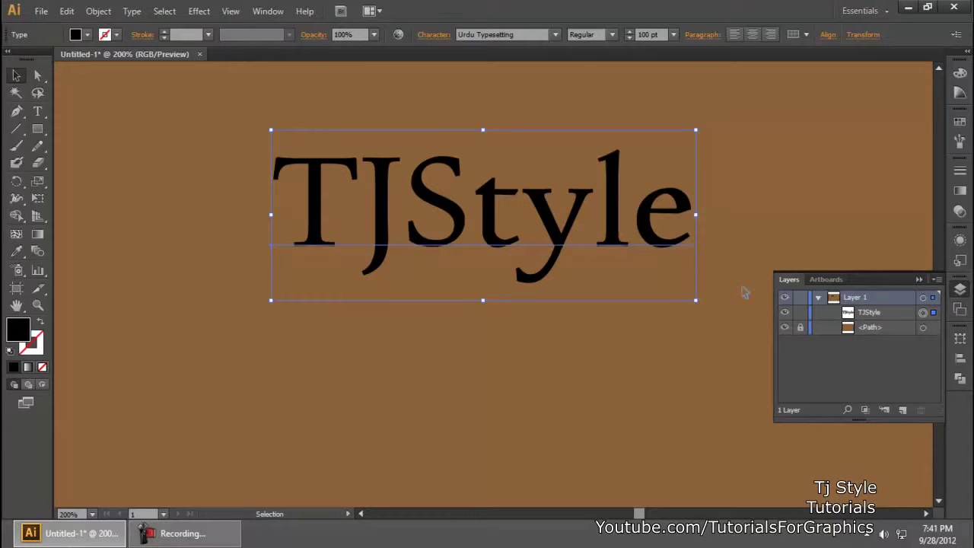
click(860, 11)
click(860, 11)
click(966, 54)
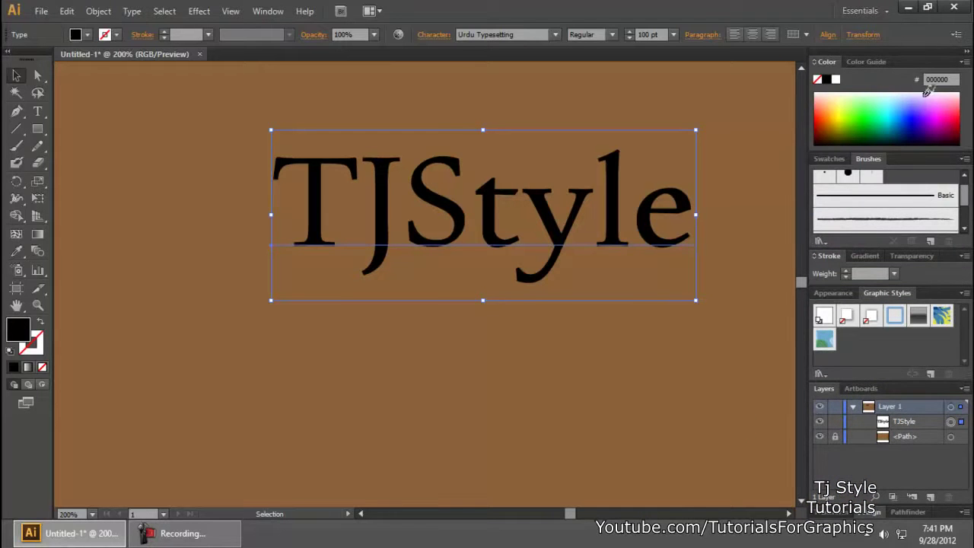
click(961, 52)
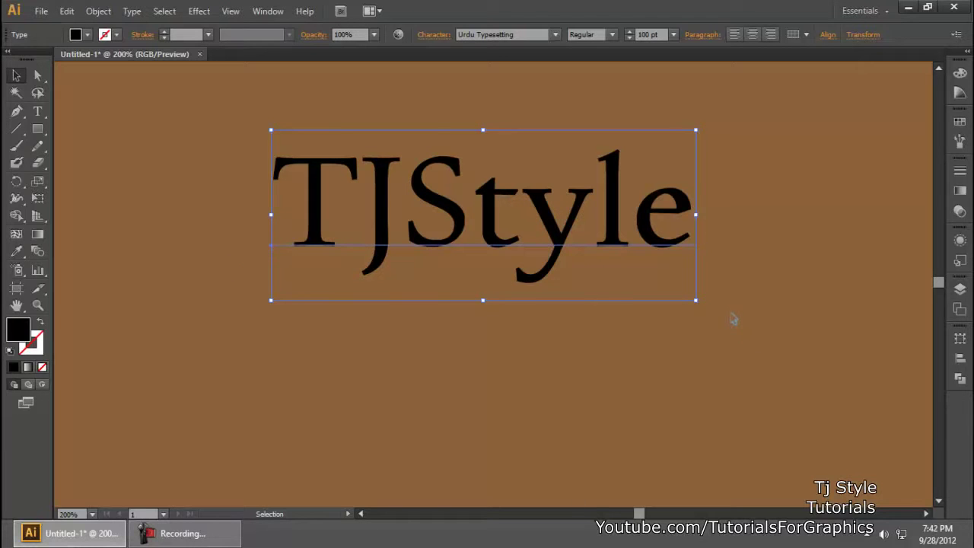
click(960, 289)
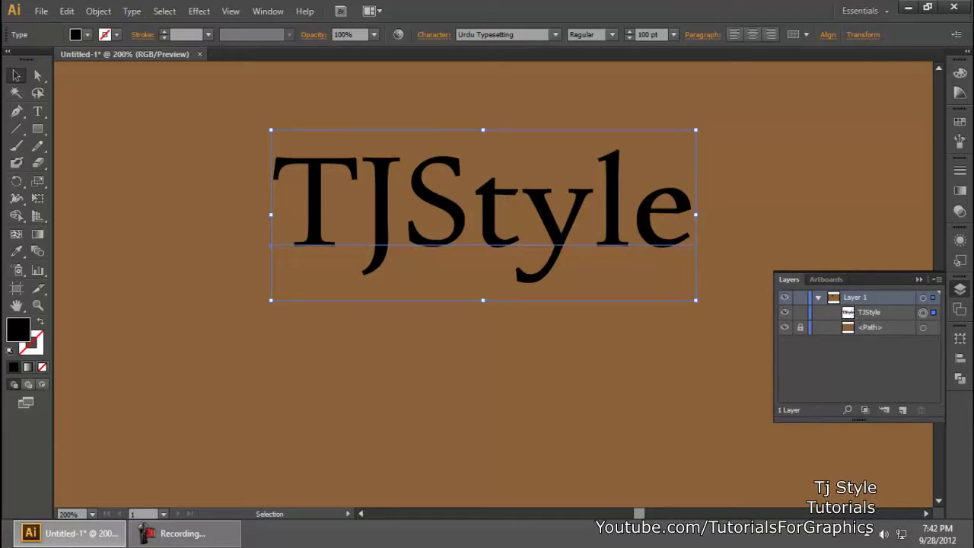
click(959, 291)
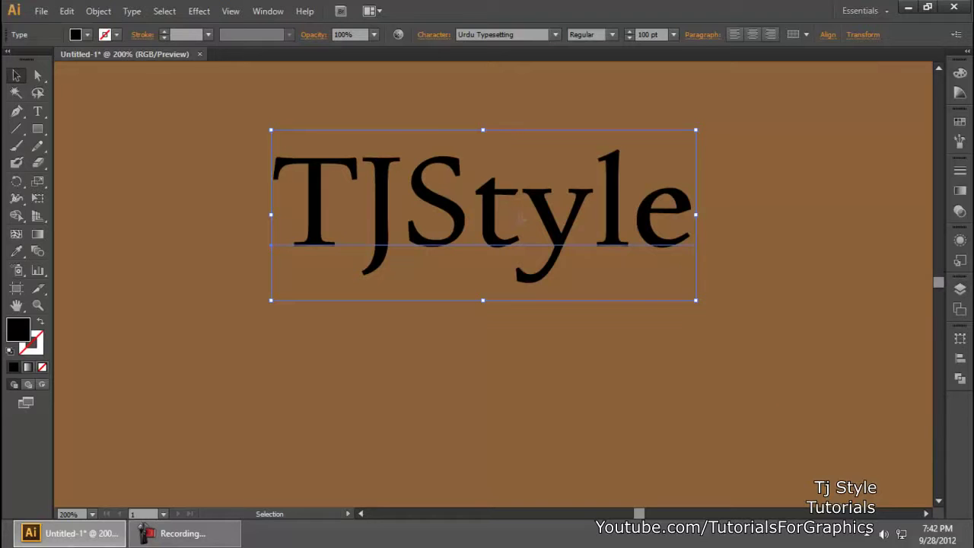
- Duplicate the "TJStyle" text, placing the copy straight above with a very small offset, and keep the copy selected
key(alt)
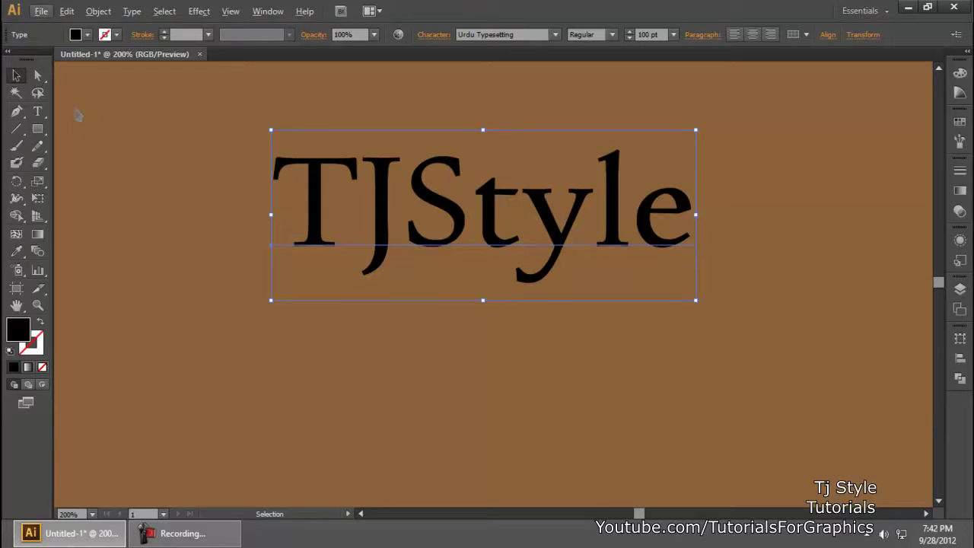
click(17, 81)
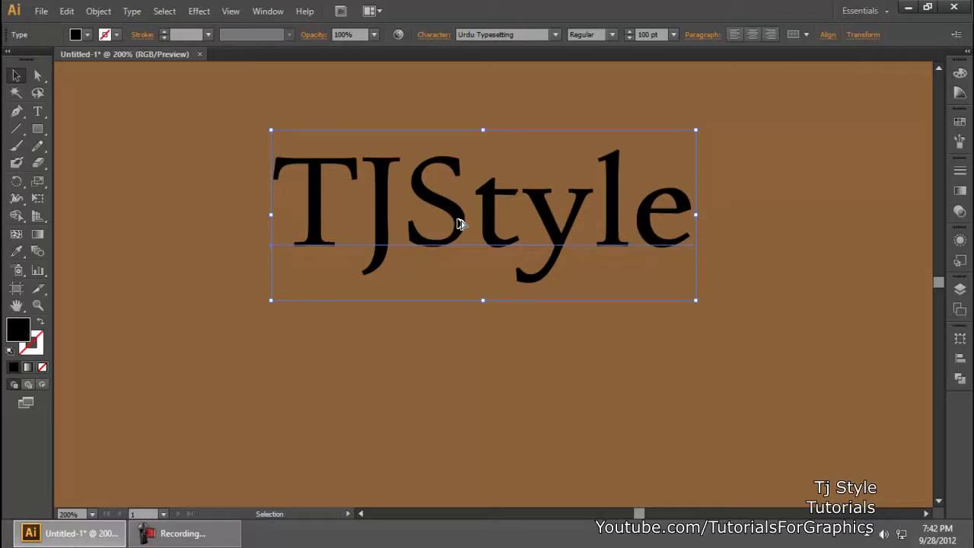
drag(456, 214, 461, 210)
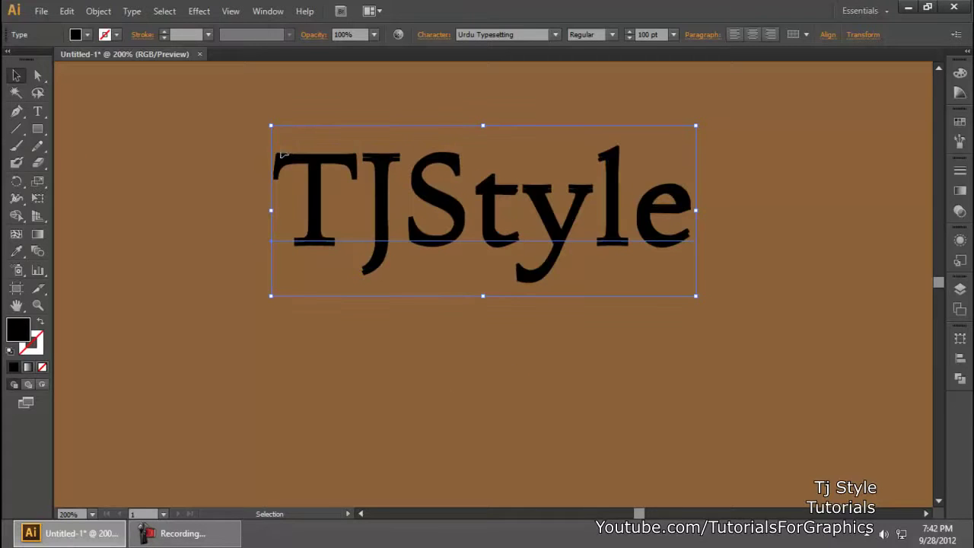
click(308, 254)
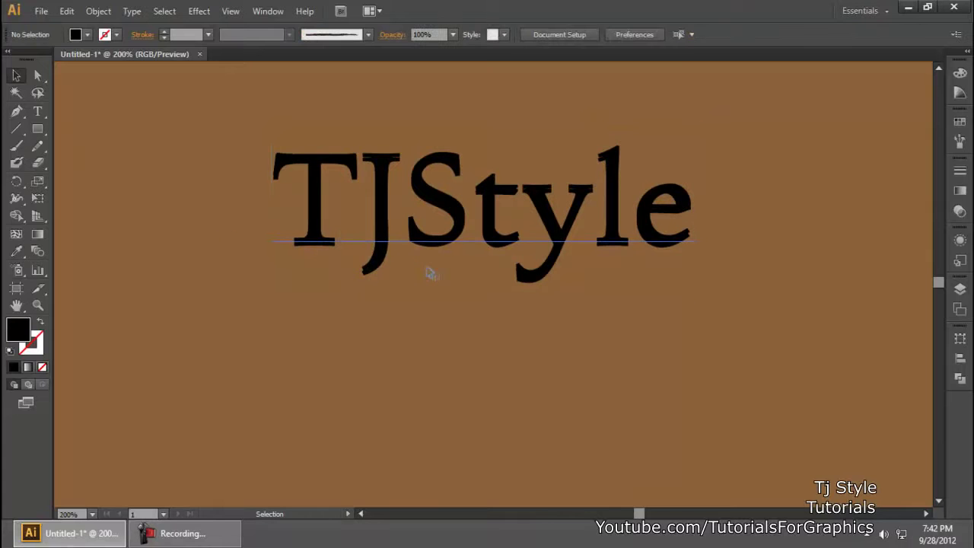
click(319, 251)
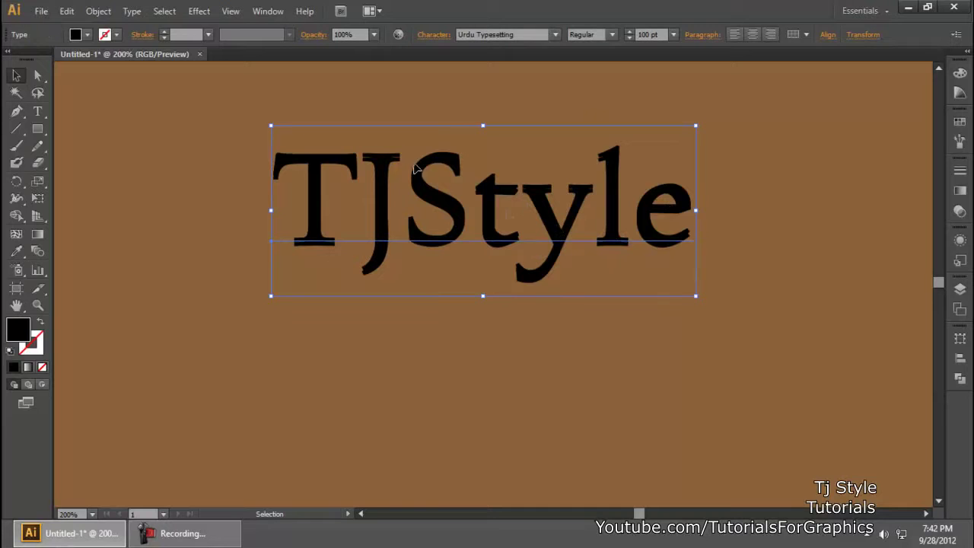
- Show the layer structure and select the lower of the two "TJStyle" text objects, the one directly above the locked background path
click(961, 289)
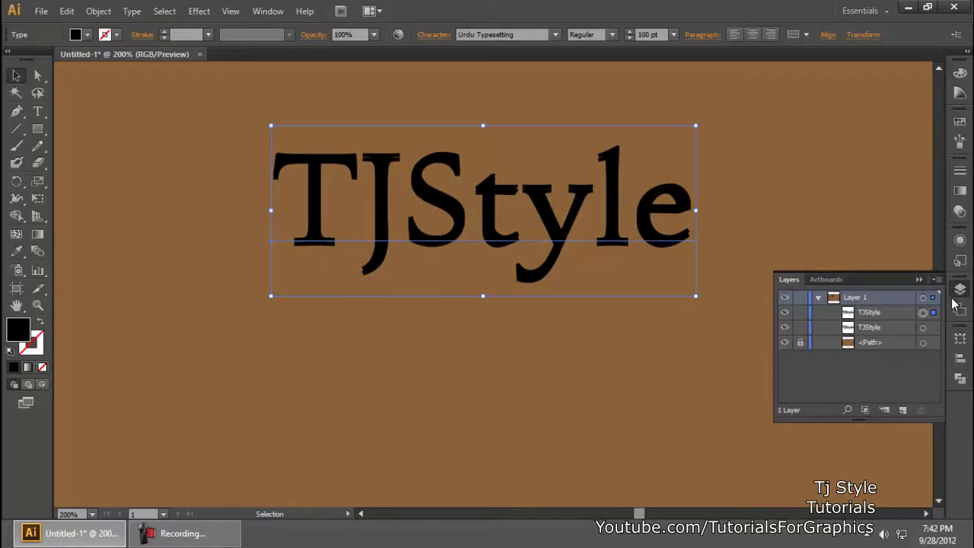
click(876, 329)
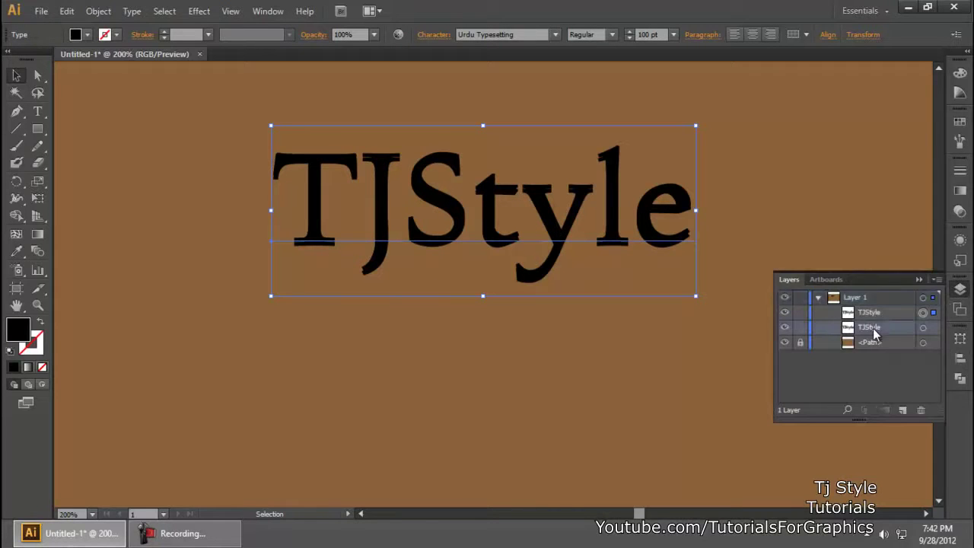
click(830, 217)
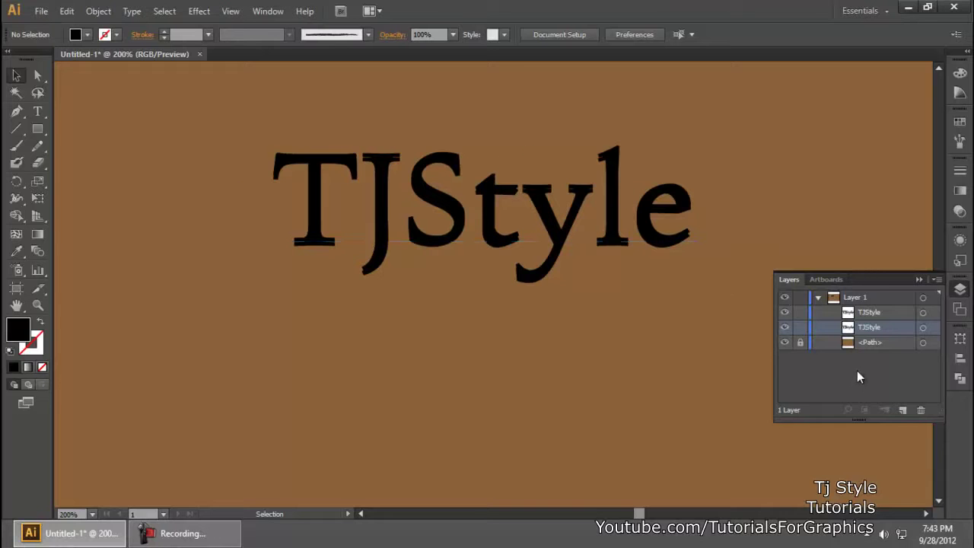
key(alt)
click(872, 329)
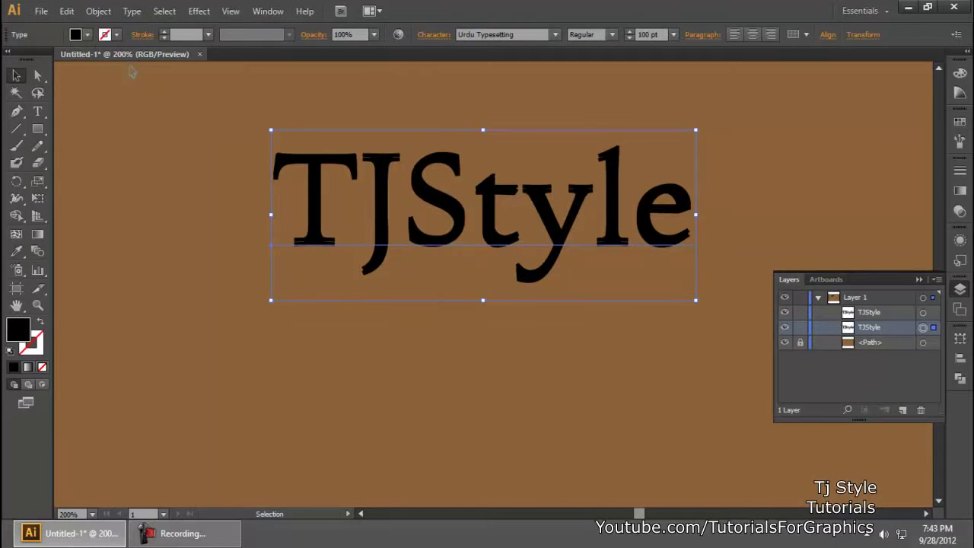
- Try a white fill on the lower "TJStyle" text object and undo it
click(76, 34)
click(32, 63)
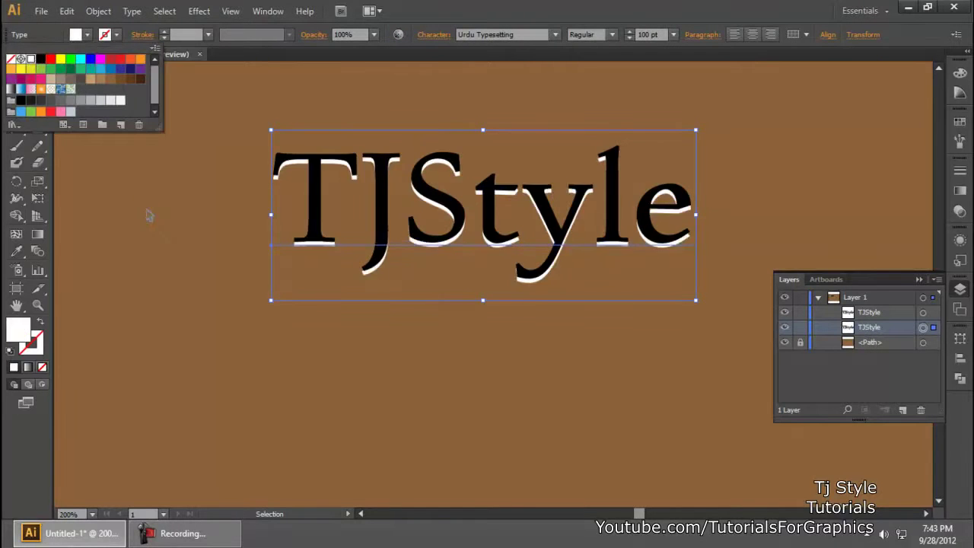
key(ctrl+z)
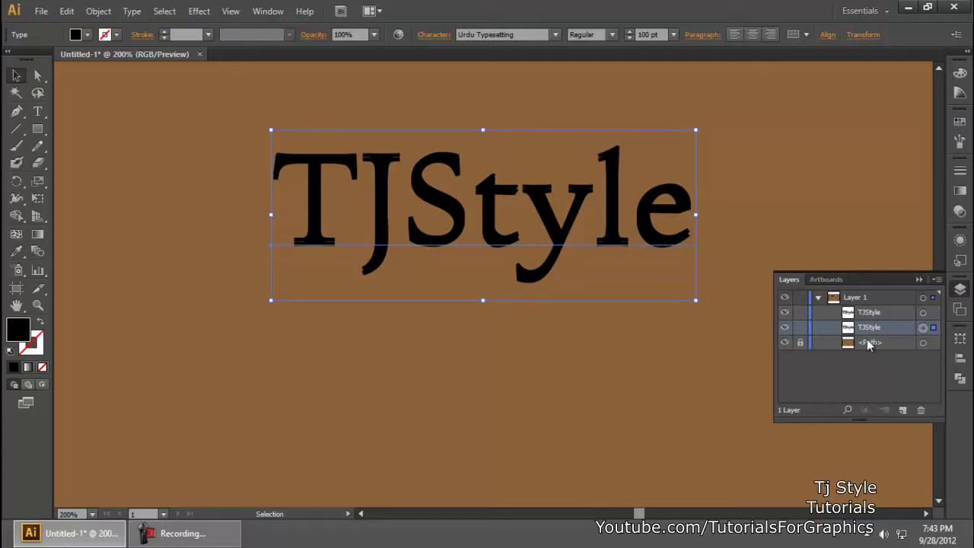
- Select the upper "TJStyle" text object, fill it with yellow, and deselect it
click(869, 312)
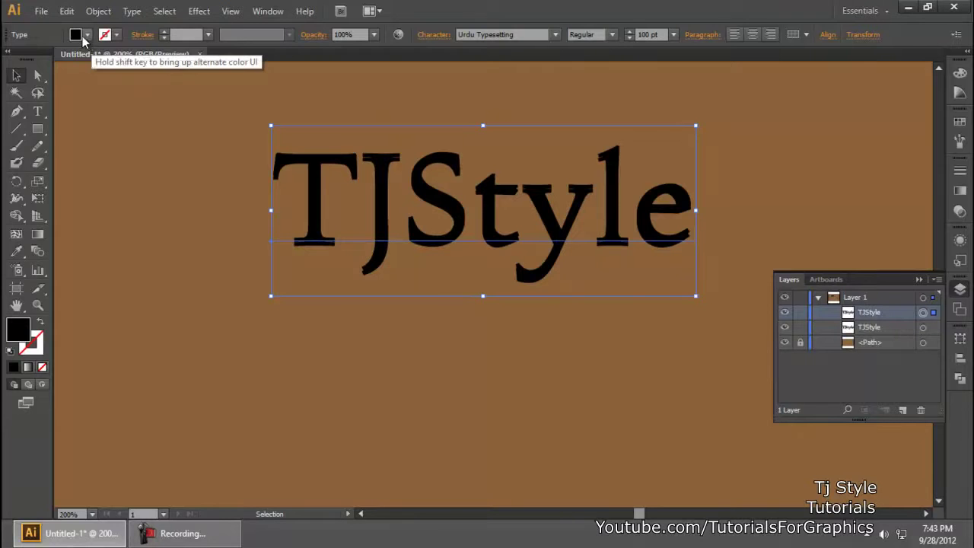
click(87, 35)
click(51, 59)
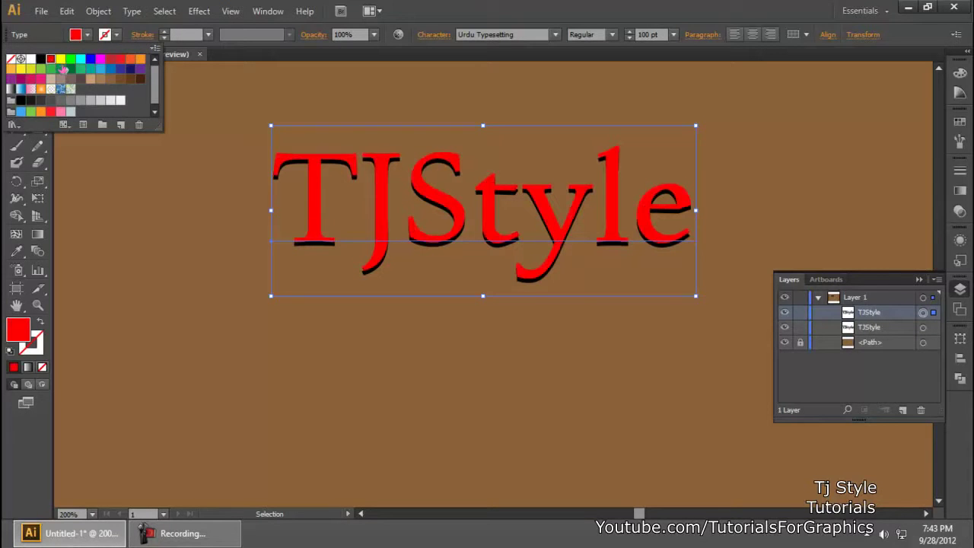
click(64, 70)
click(204, 213)
click(221, 318)
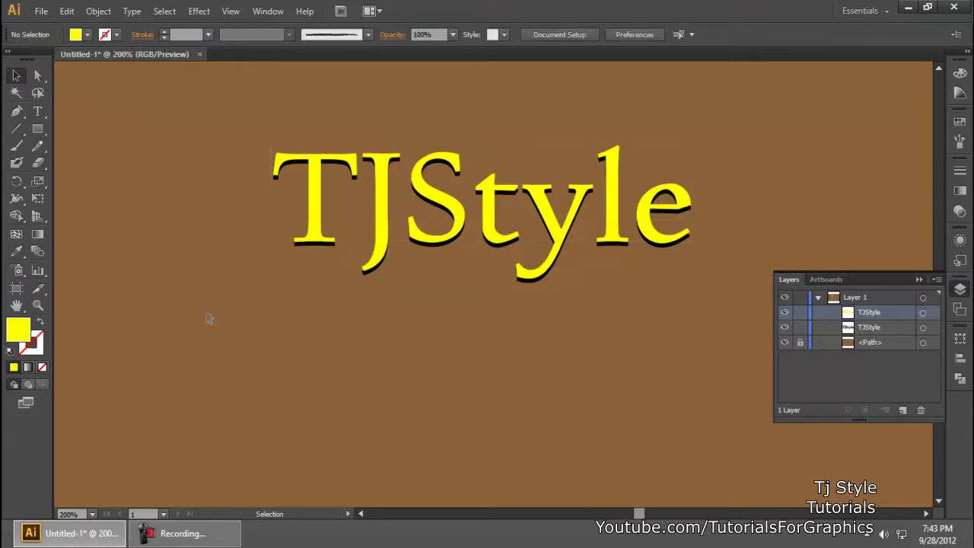
- Nudge the yellow "TJStyle" text slightly left and down so the black copy reads as an offset shadow
scroll(498, 244, up, 4)
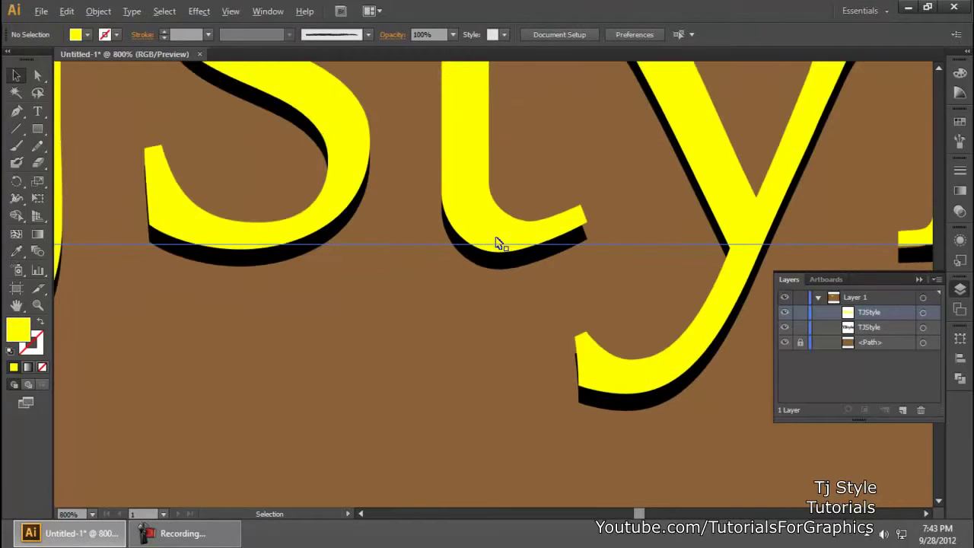
scroll(498, 244, down, 4)
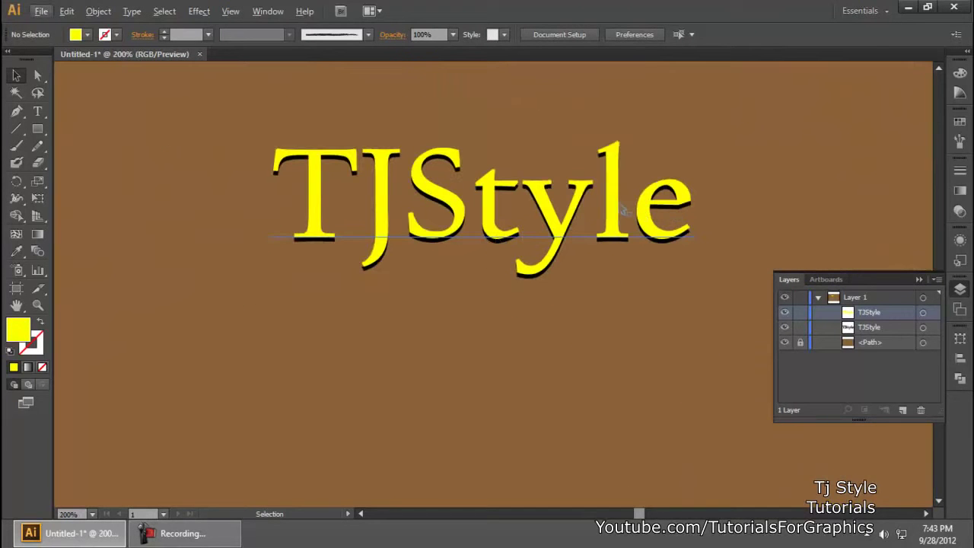
click(630, 211)
key(Left)
key(Down)
key(Left)
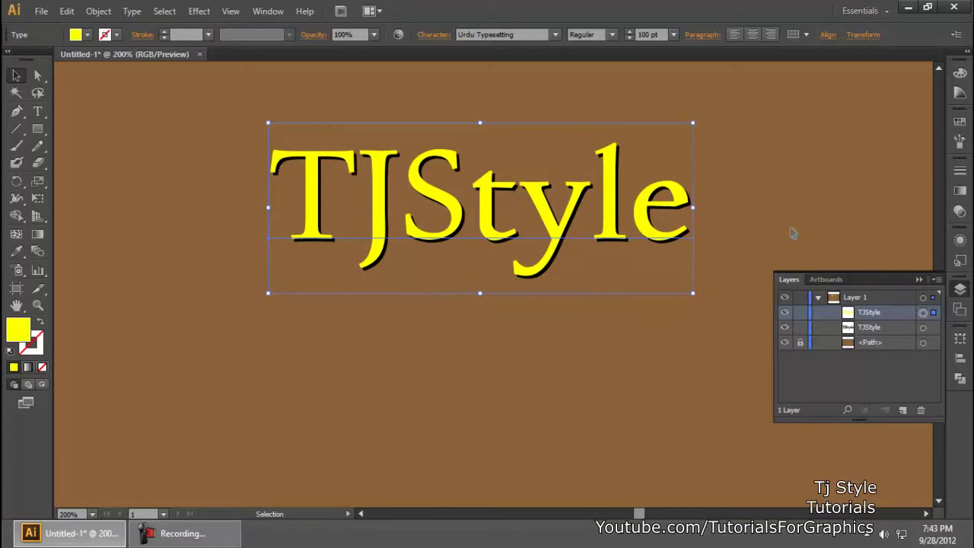
key(Left)
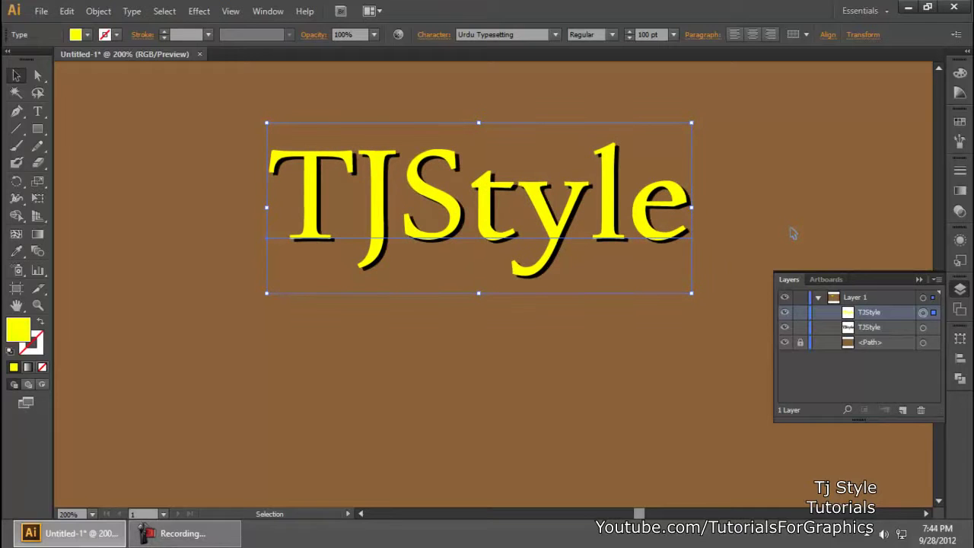
click(789, 247)
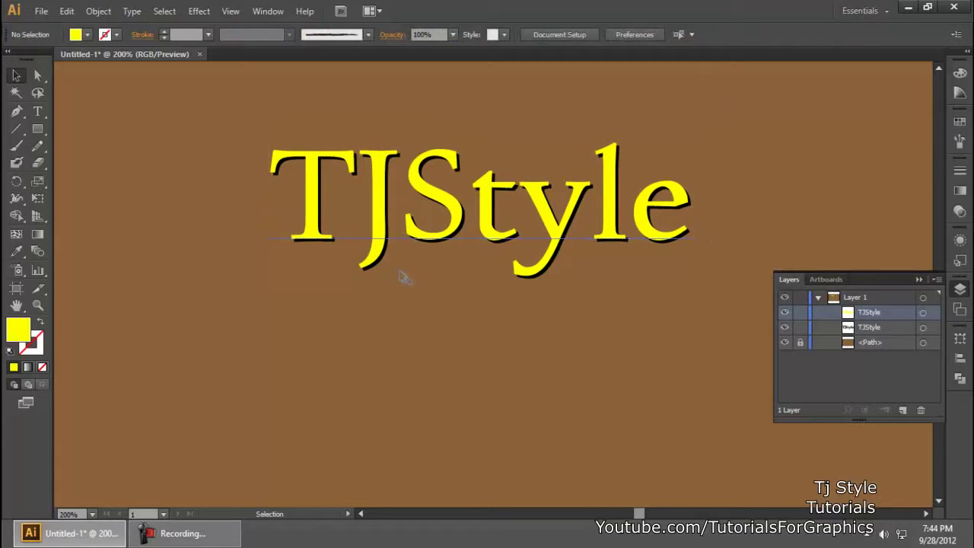
- Show the whole artboard at 100% and collapse the layer list
key(ctrl+1)
drag(638, 223, 477, 199)
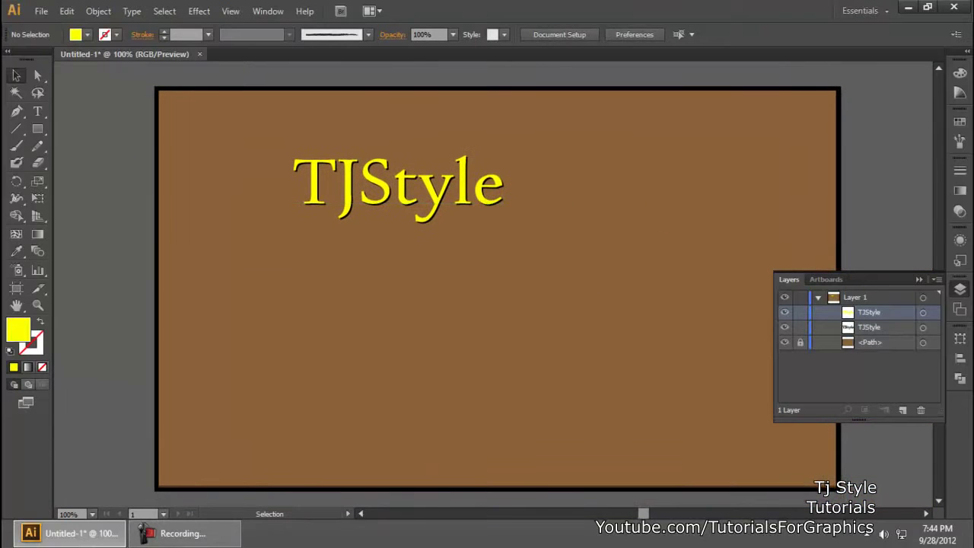
click(960, 293)
click(211, 537)
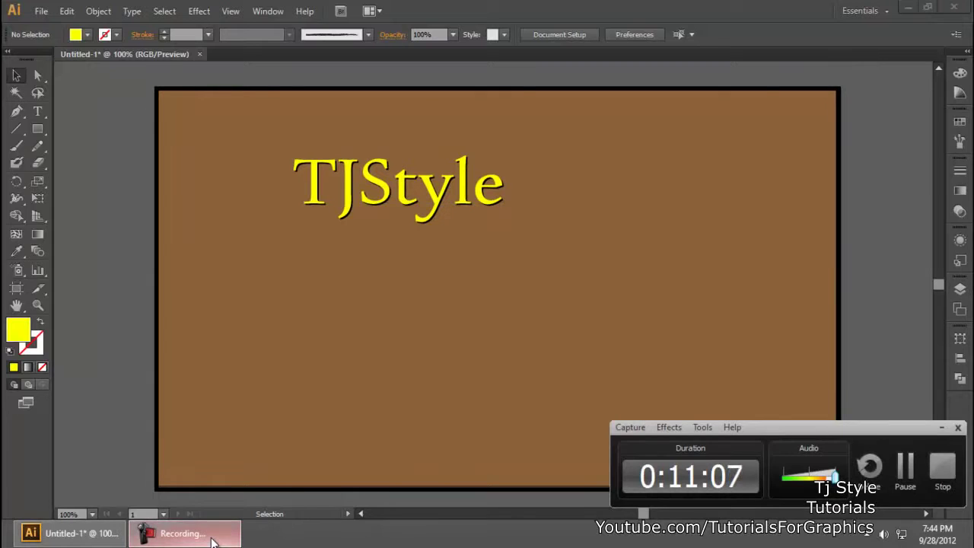
click(211, 537)
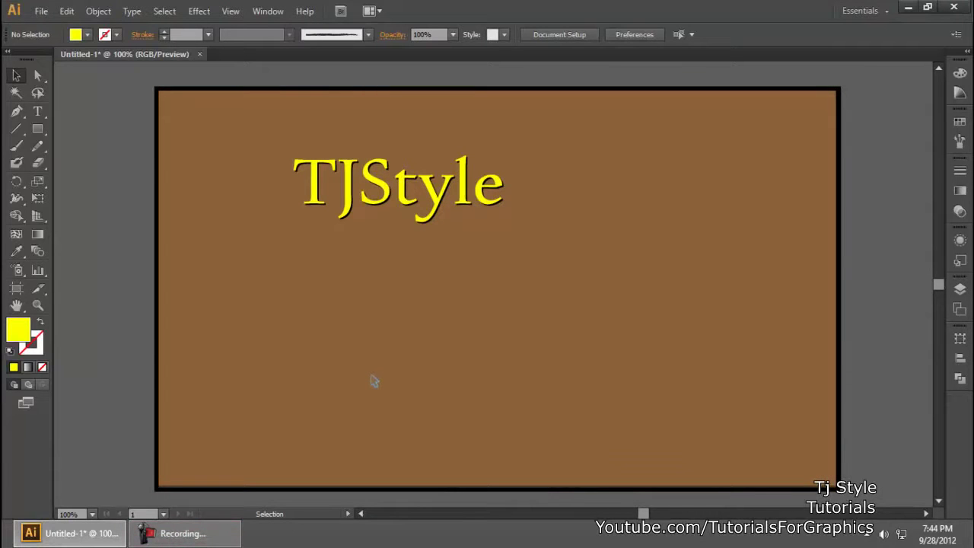
- Try a long curved Pen path across the lower part of the brown background and delete it
key(p)
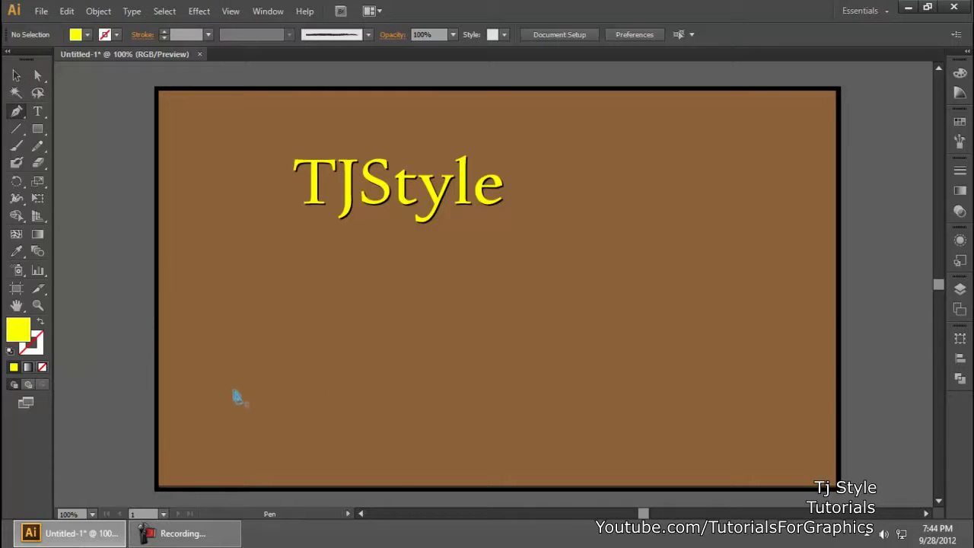
click(196, 405)
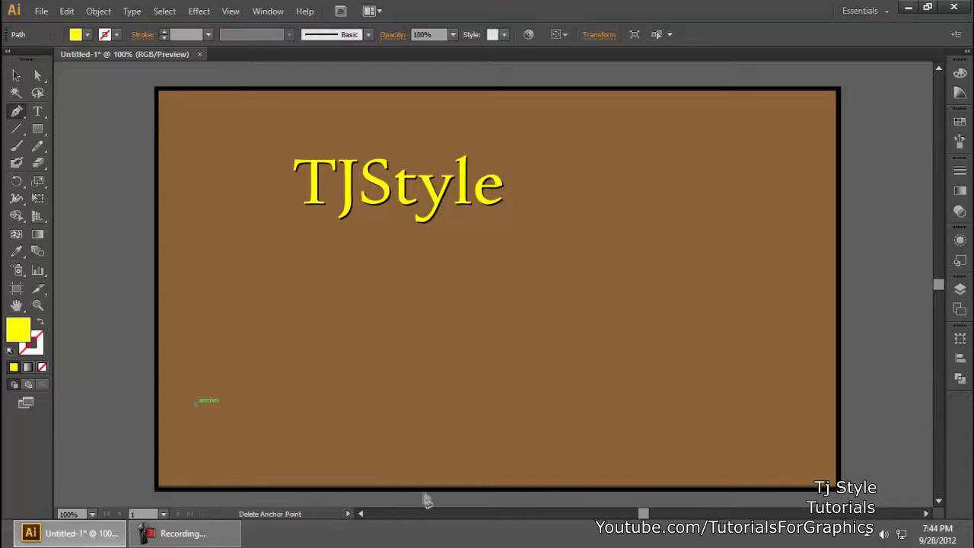
click(491, 340)
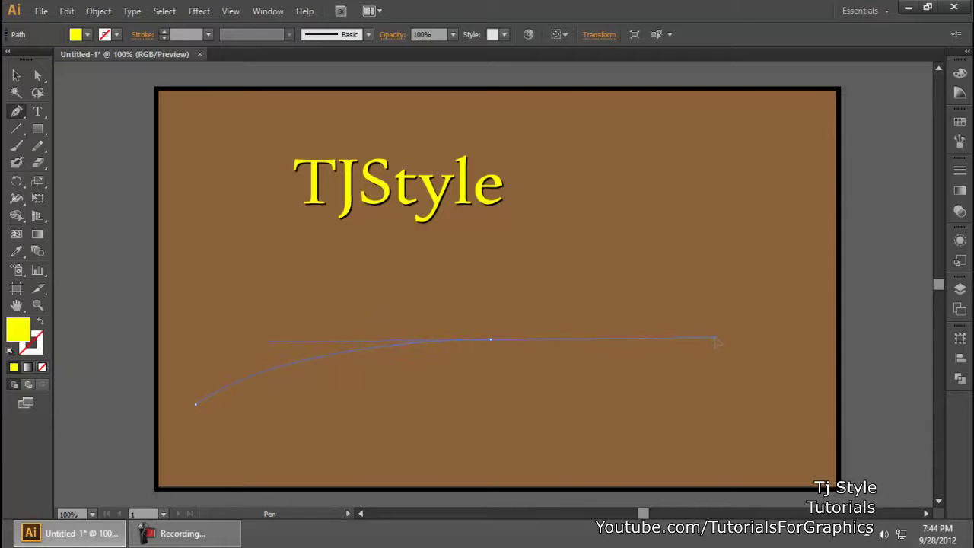
drag(723, 346, 724, 343)
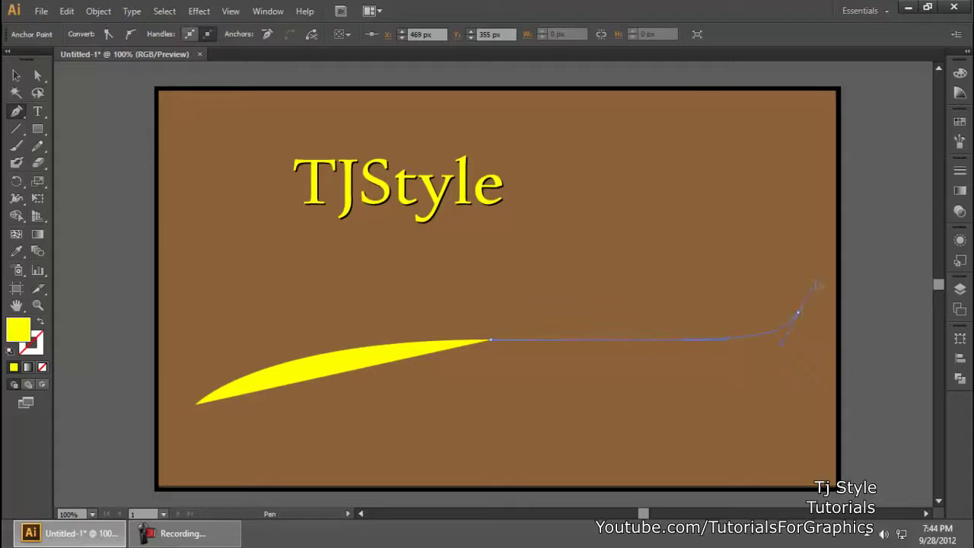
drag(820, 282, 820, 280)
click(16, 76)
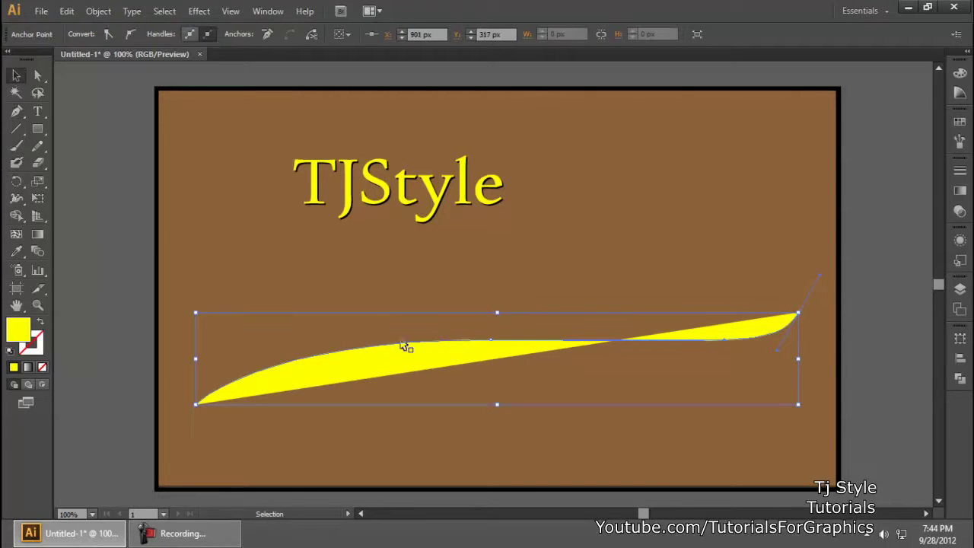
key(ctrl+z)
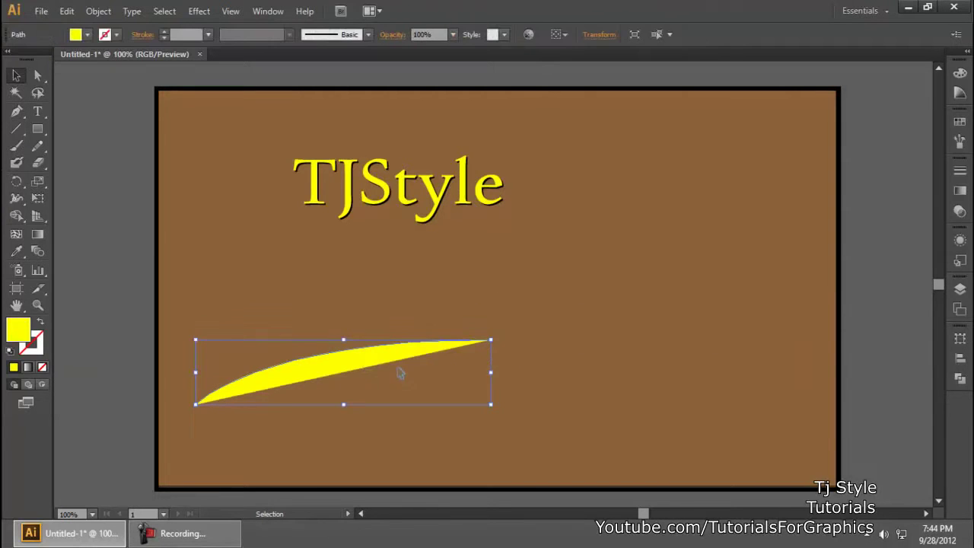
key(Delete)
- Draw an open S-shaped wave with the Pen tool below the "TJStyle" text and move it toward the middle of the background
key(p)
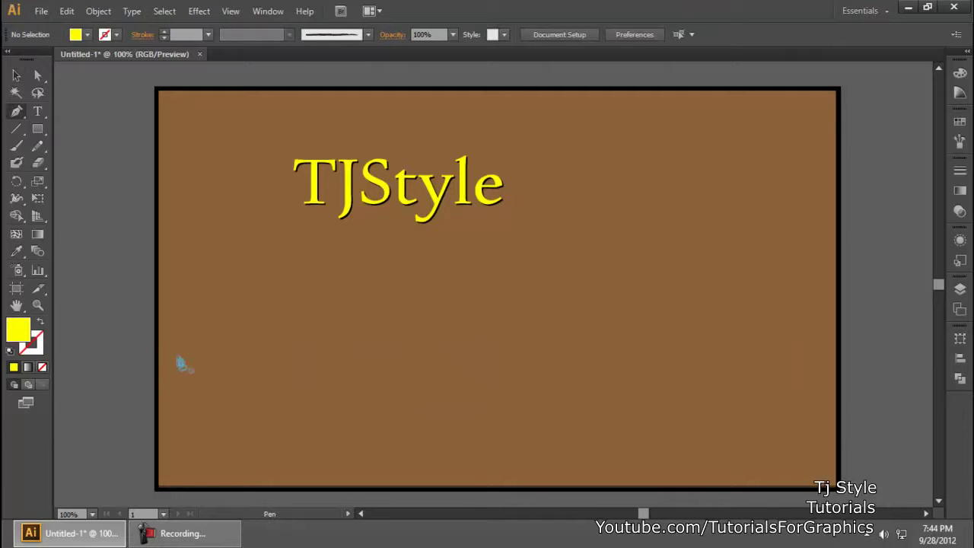
click(204, 350)
drag(366, 297, 436, 345)
drag(584, 388, 601, 372)
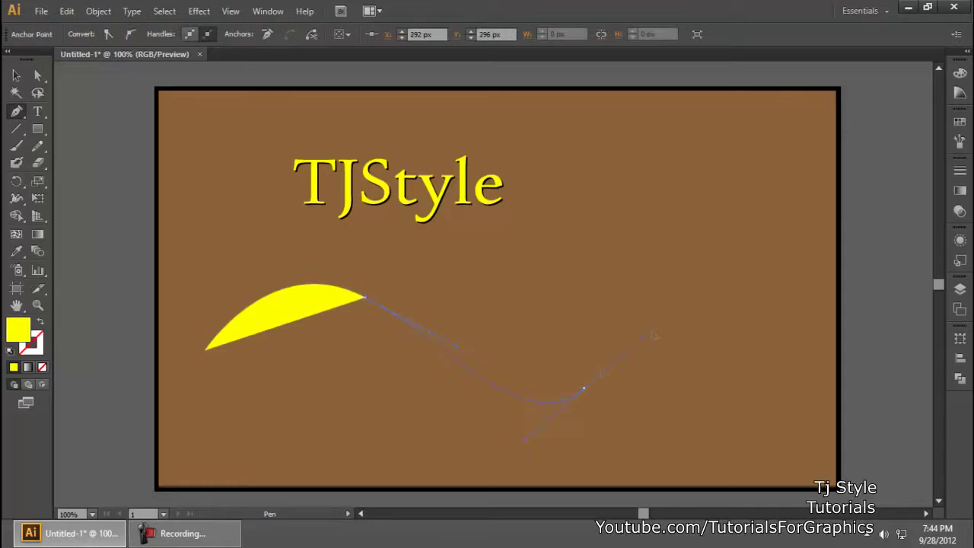
drag(680, 321, 679, 321)
click(16, 75)
drag(359, 331, 463, 340)
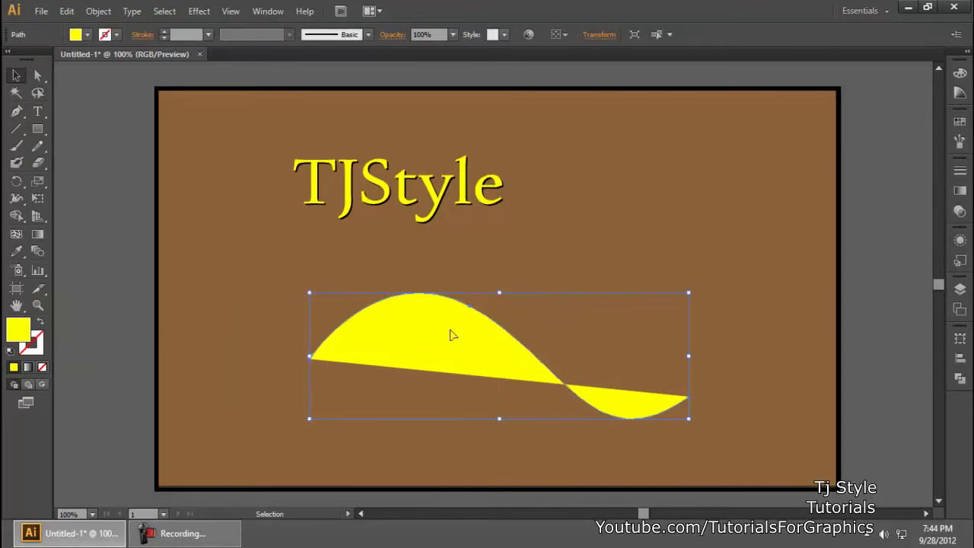
- Remove the wave path's fill and give it a black stroke
click(88, 35)
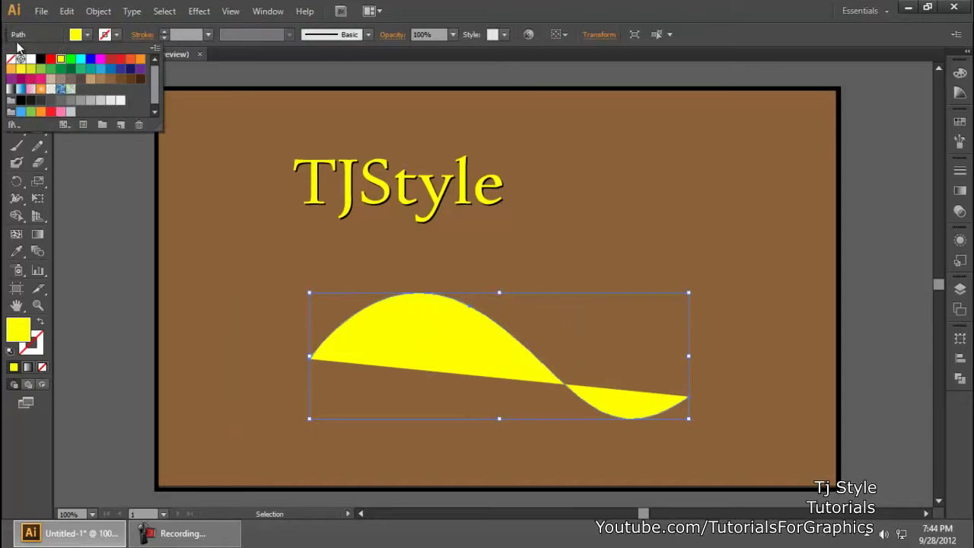
click(10, 59)
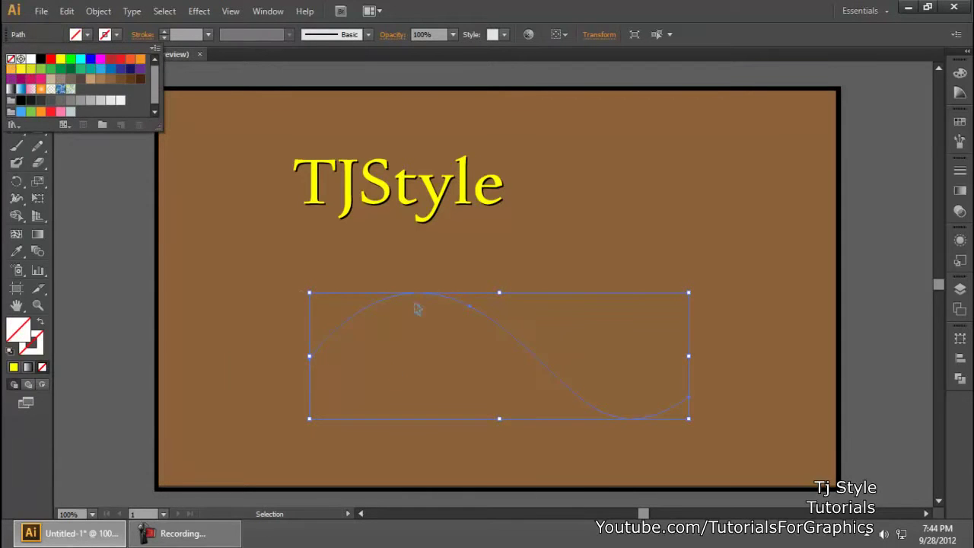
click(117, 35)
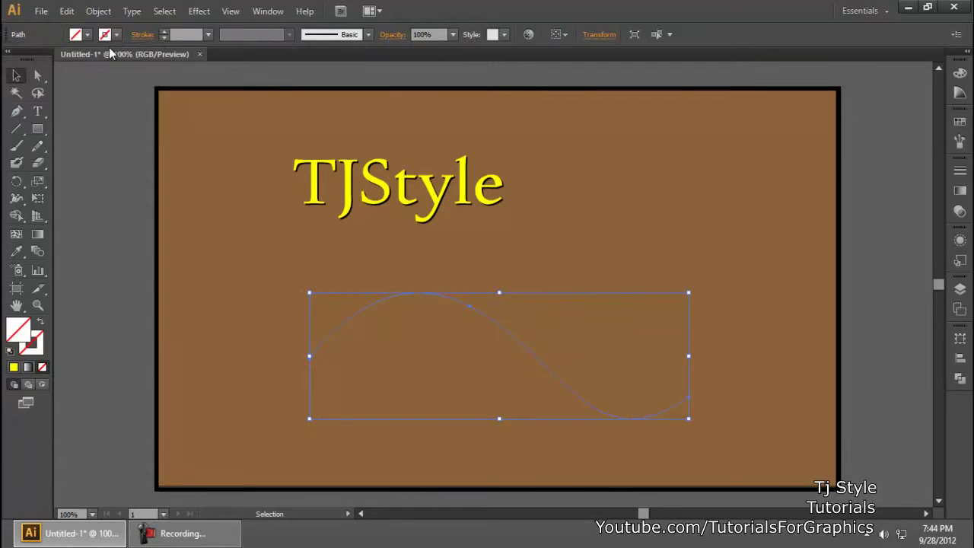
click(118, 36)
click(40, 59)
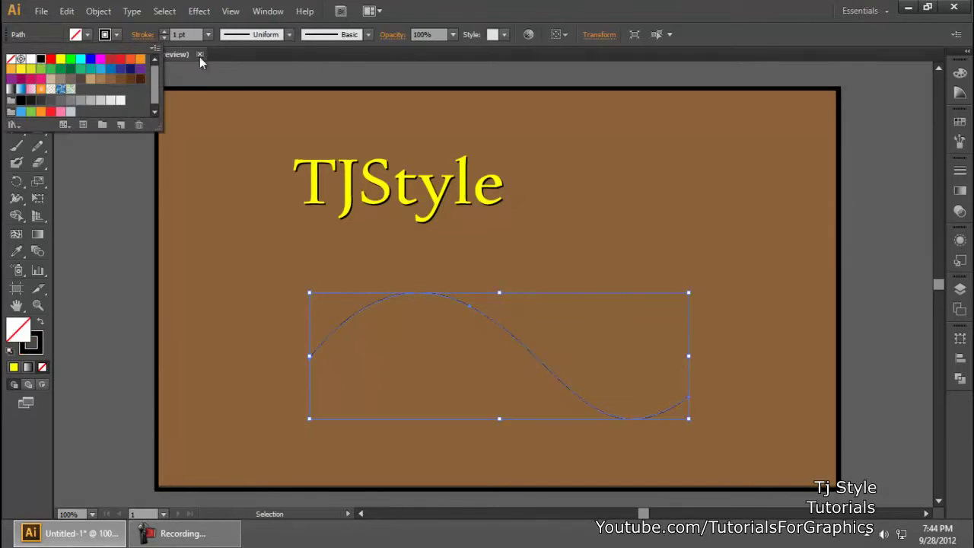
- Set the wave path's stroke weight to 5 pt and move the path slightly down
click(163, 34)
click(164, 33)
click(164, 32)
click(186, 151)
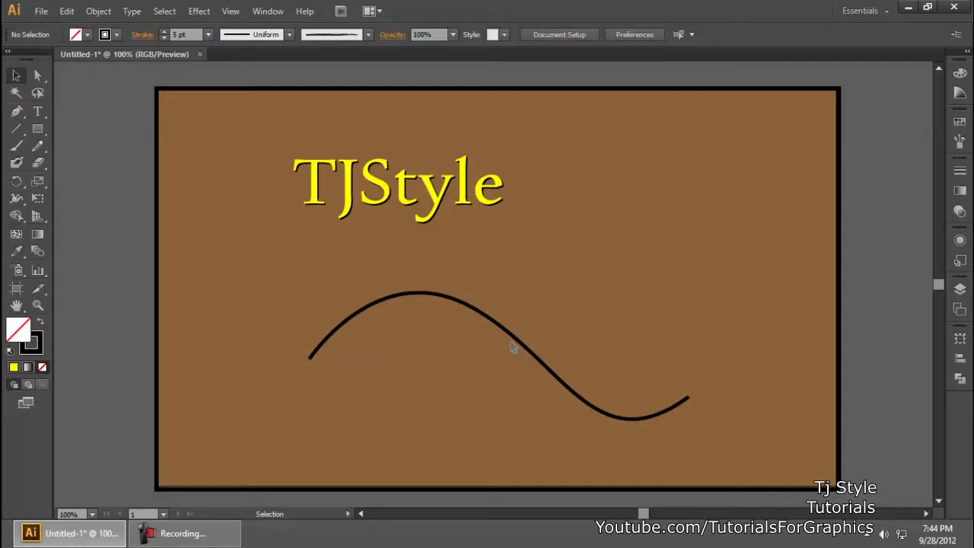
drag(521, 340, 517, 363)
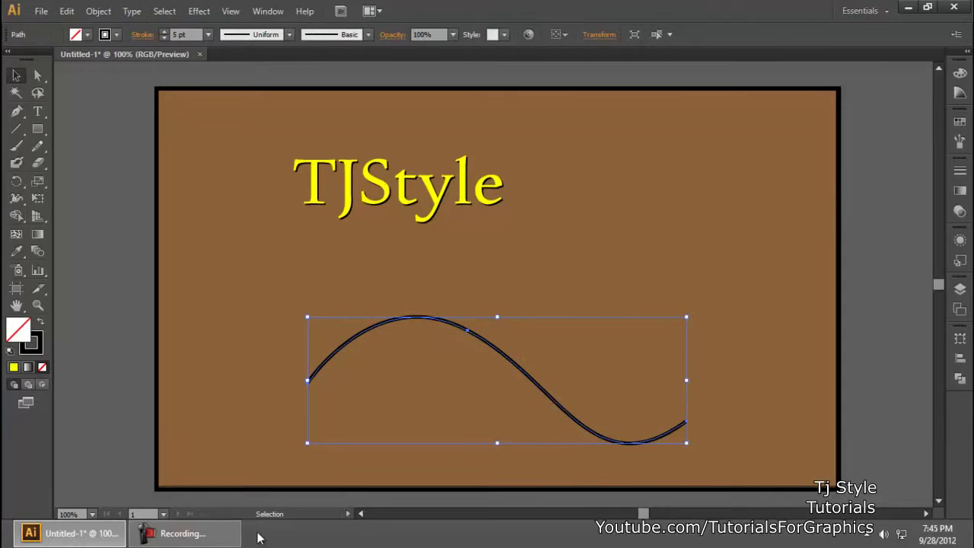
click(181, 533)
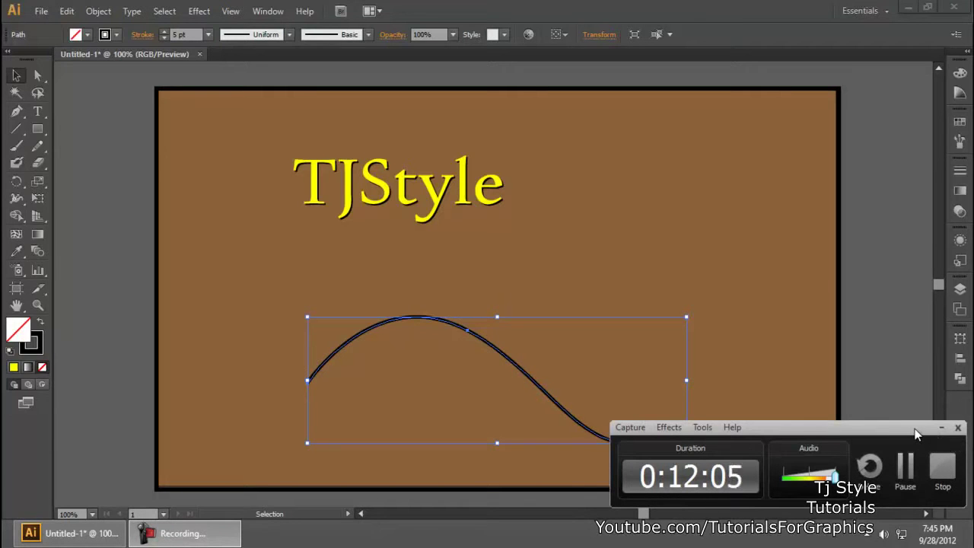
click(941, 428)
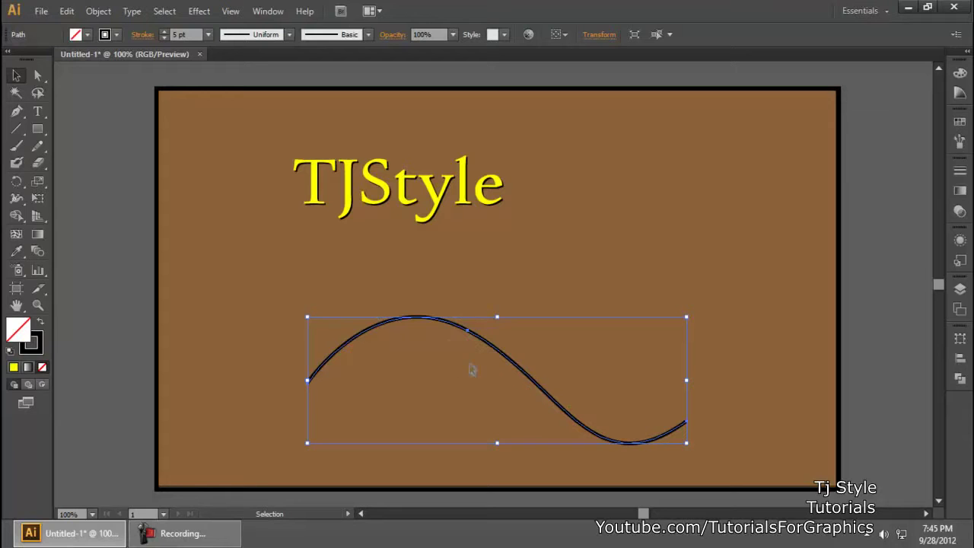
click(453, 204)
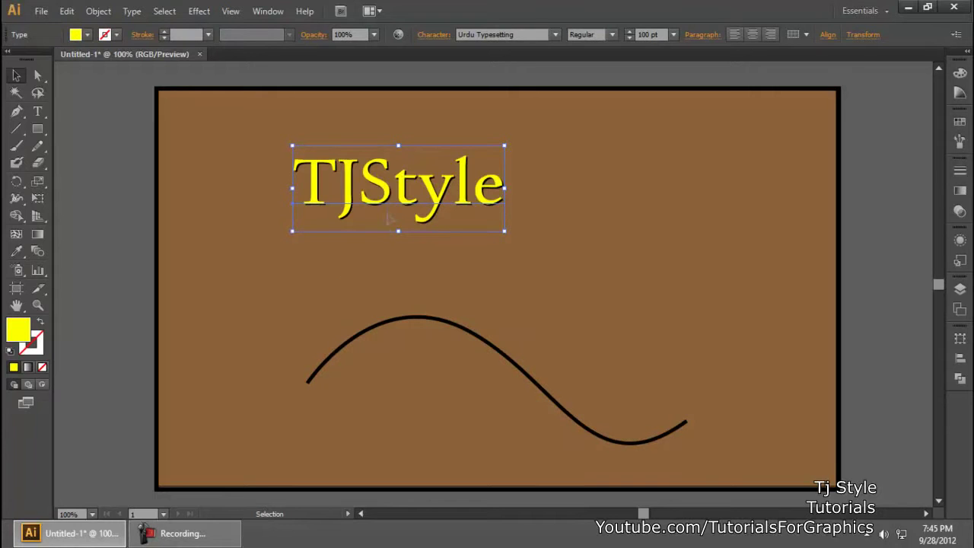
click(326, 280)
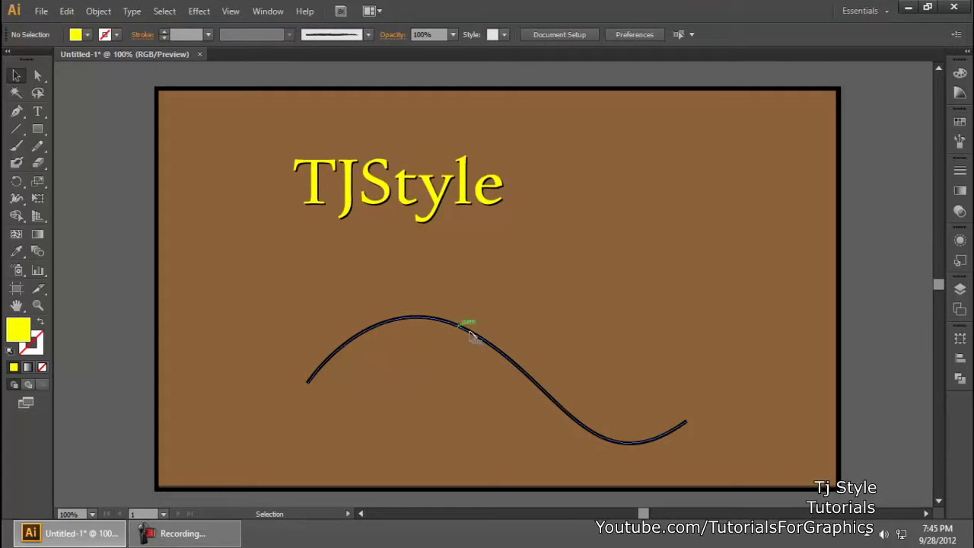
- Place type on the wave path with the Type tool, enter "TjStyle" along the curve and select all of it
key(t)
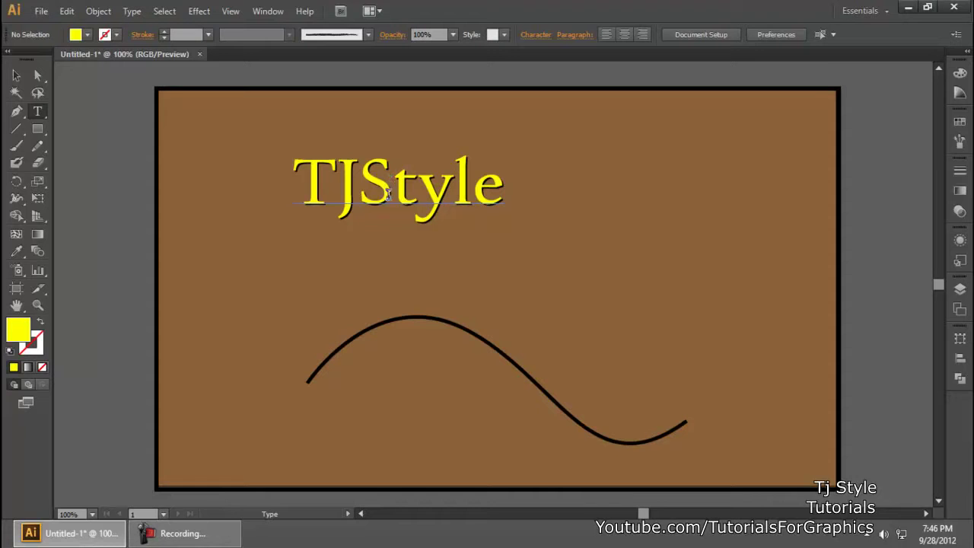
click(374, 318)
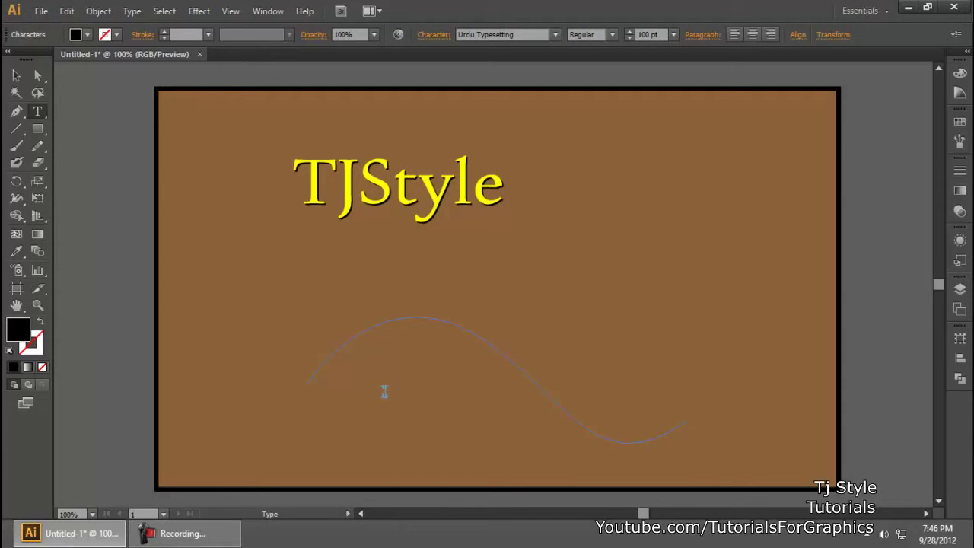
text(Tjsty)
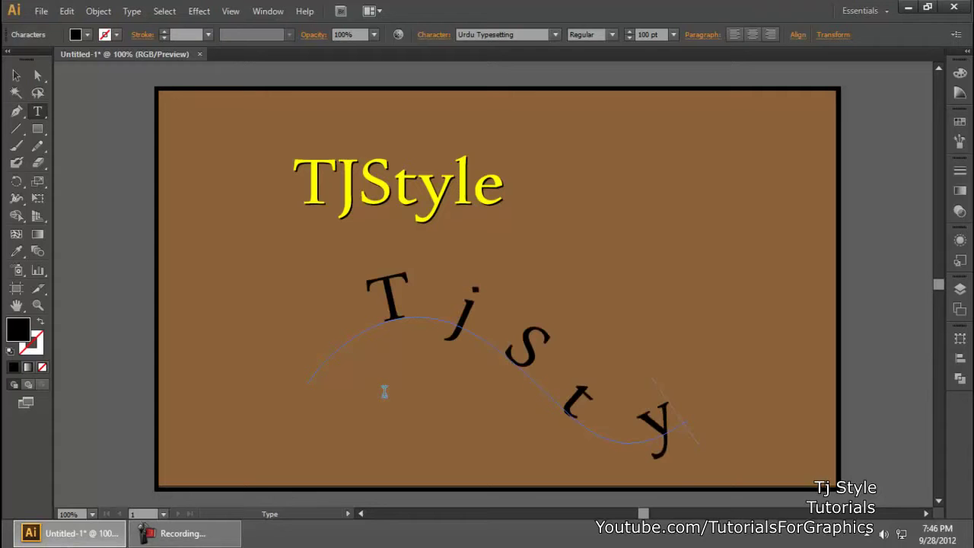
text(le)
key(ctrl+a)
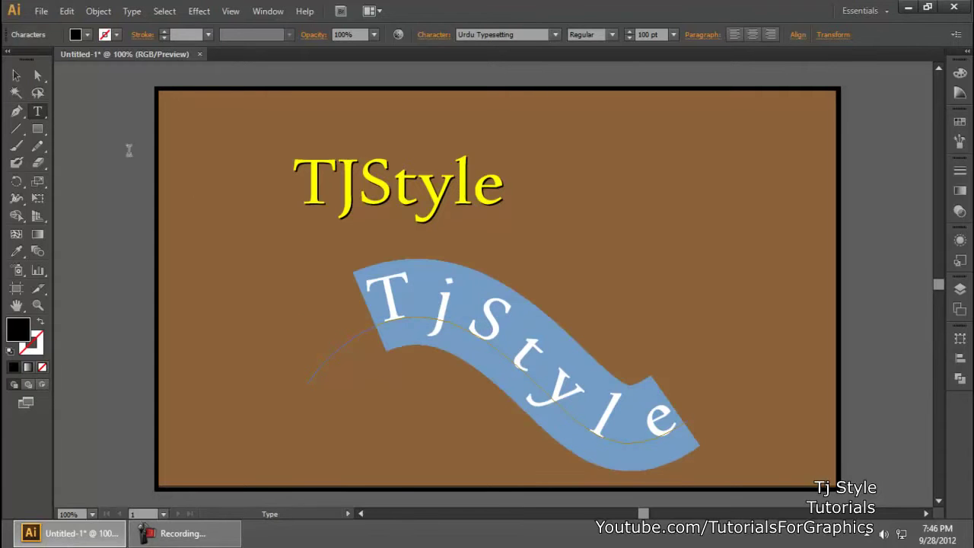
- Move the curved "TjStyle" text and its path left and slightly up, and deselect it
click(16, 75)
drag(523, 350, 472, 341)
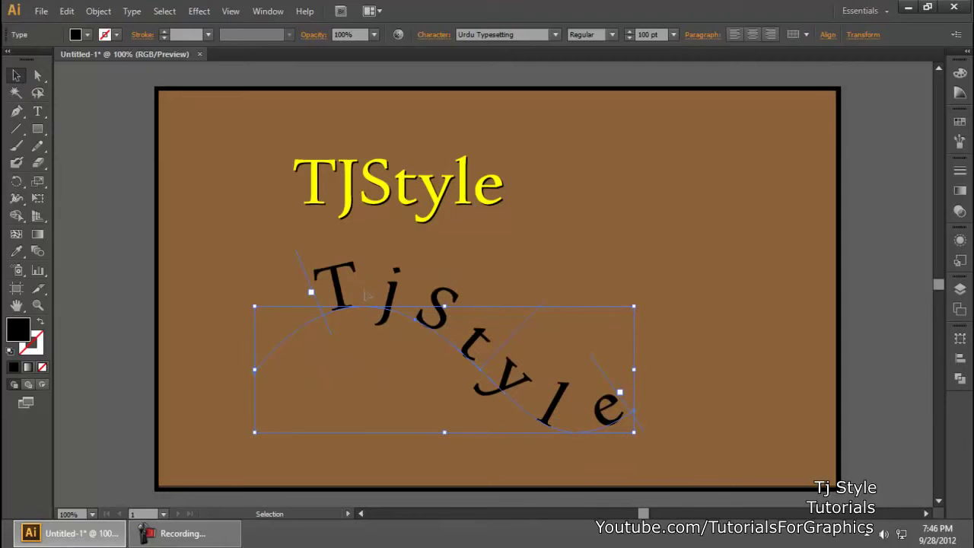
click(746, 332)
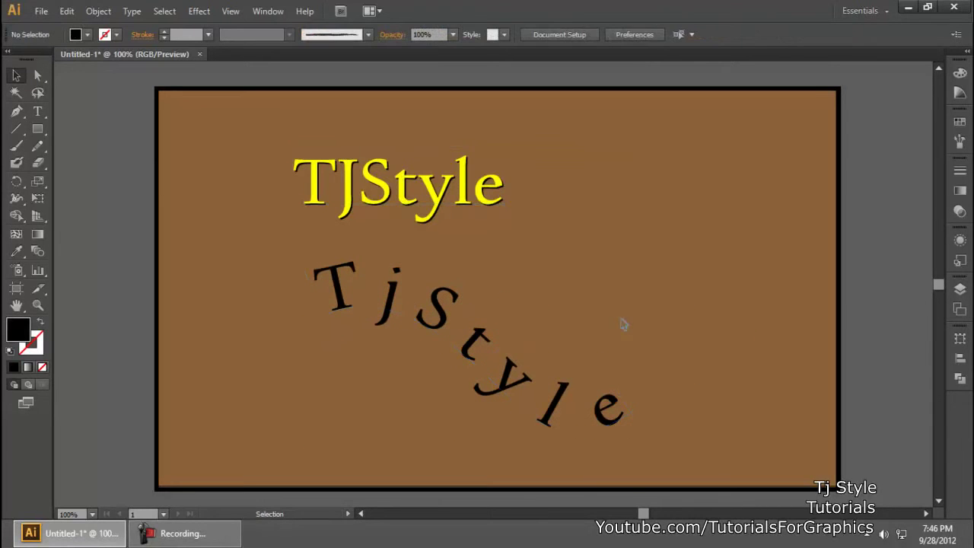
- Select all the curved "TjStyle" letters, try font sizes of 12 pt and 6 pt, and set the size to 36 pt
click(445, 296)
key(t)
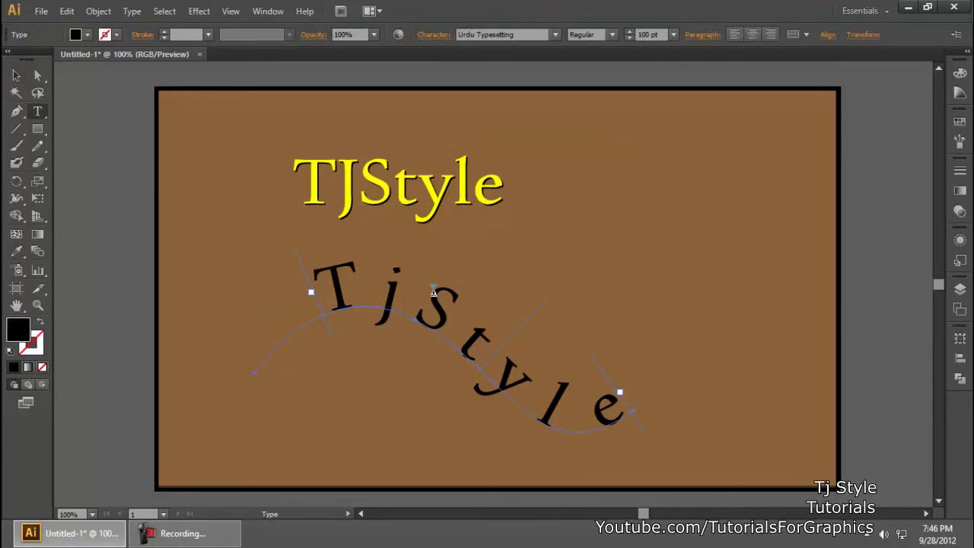
drag(326, 297, 642, 402)
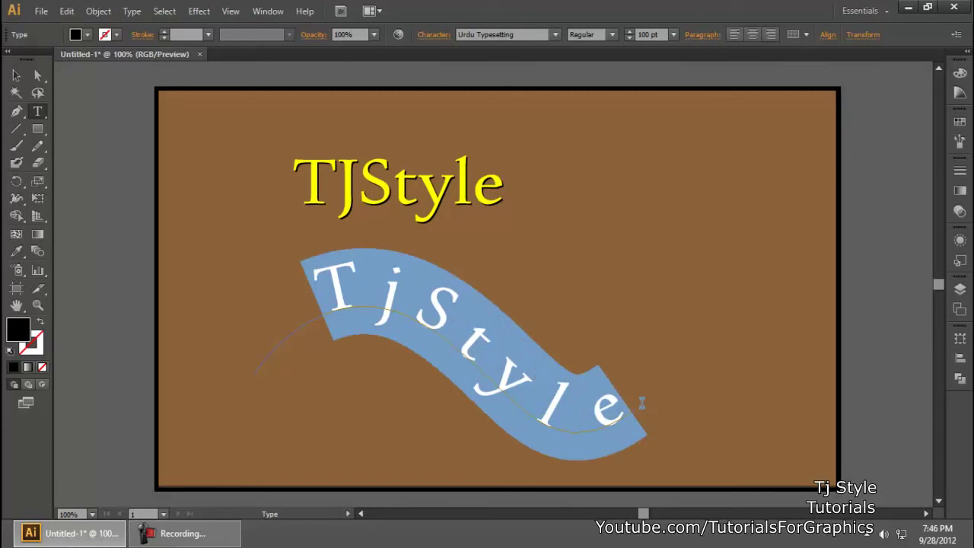
click(673, 34)
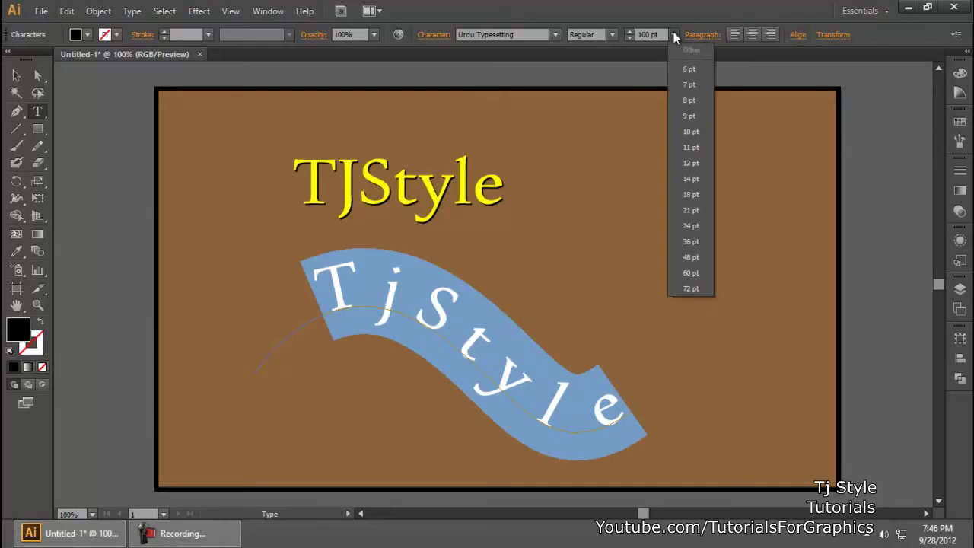
click(694, 156)
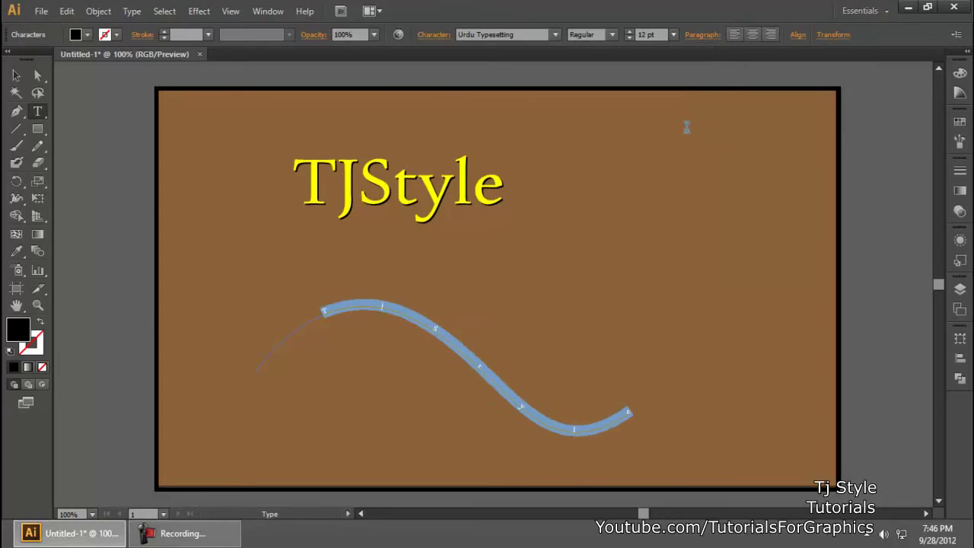
click(674, 35)
click(690, 73)
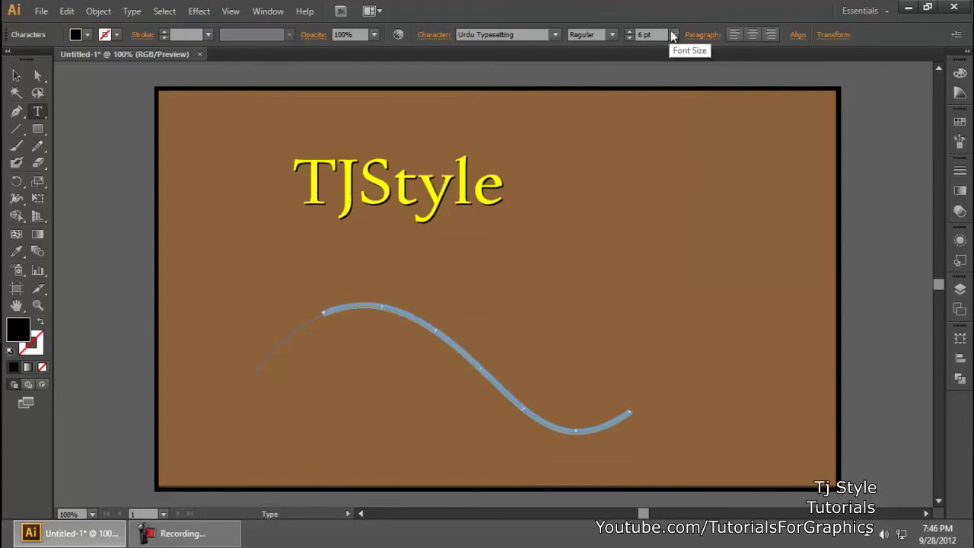
click(674, 34)
click(684, 241)
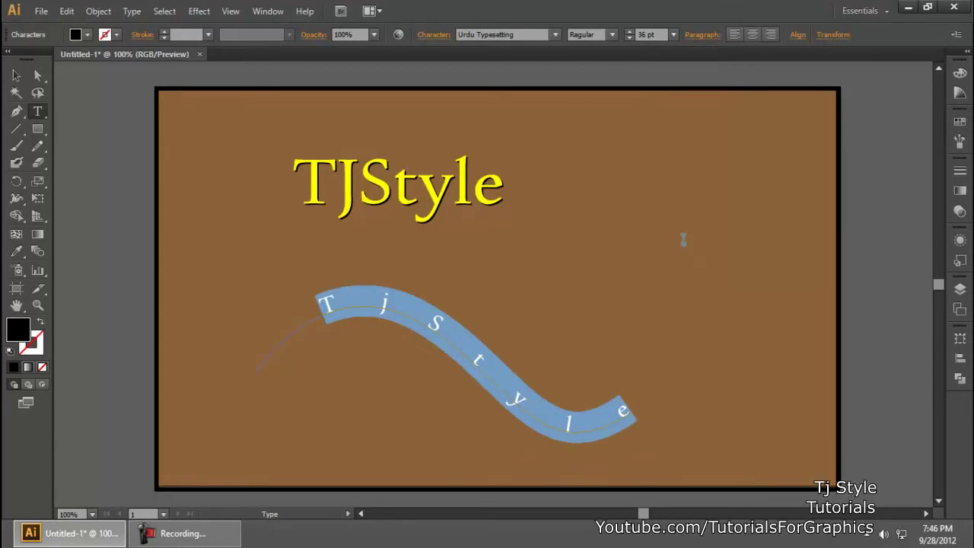
- Set the paragraph alignment of the curved "TjStyle" text to Align left
click(714, 36)
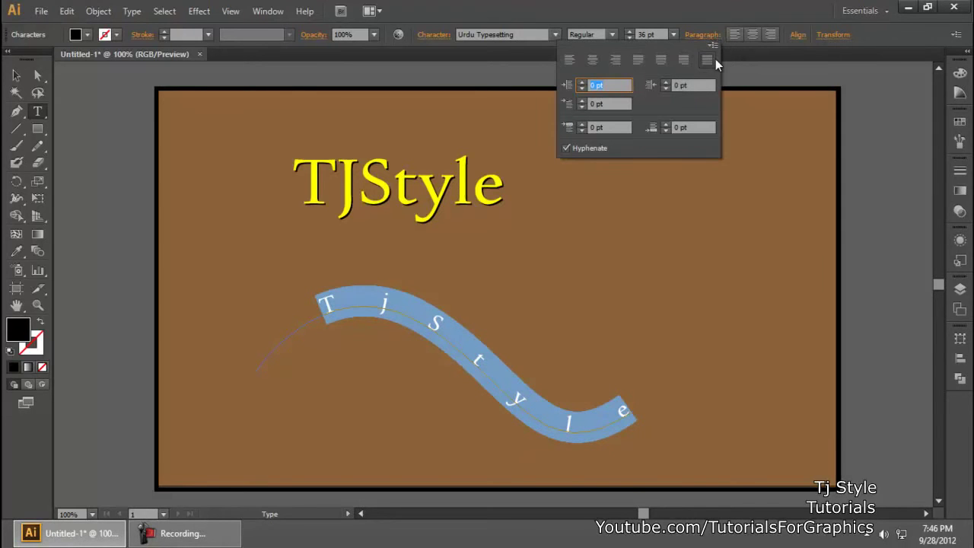
click(570, 59)
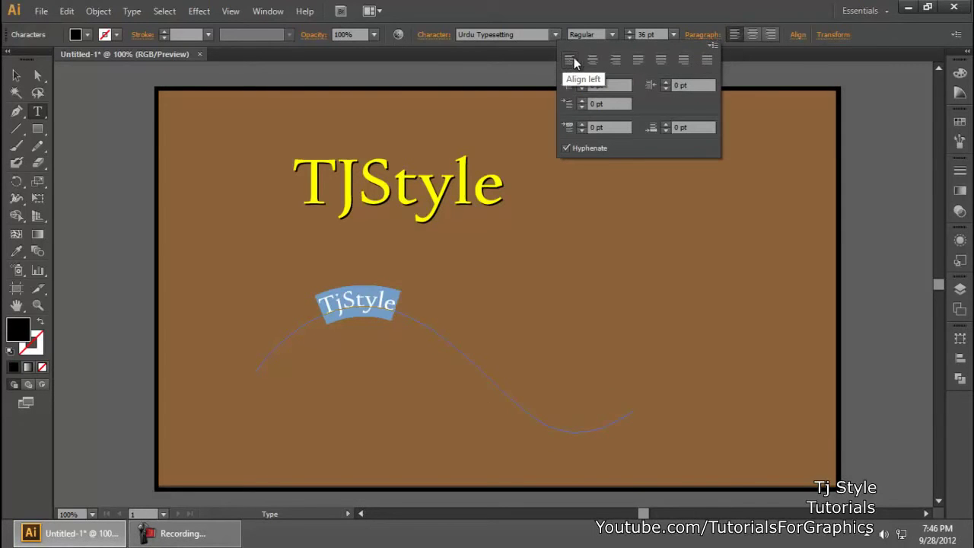
click(729, 15)
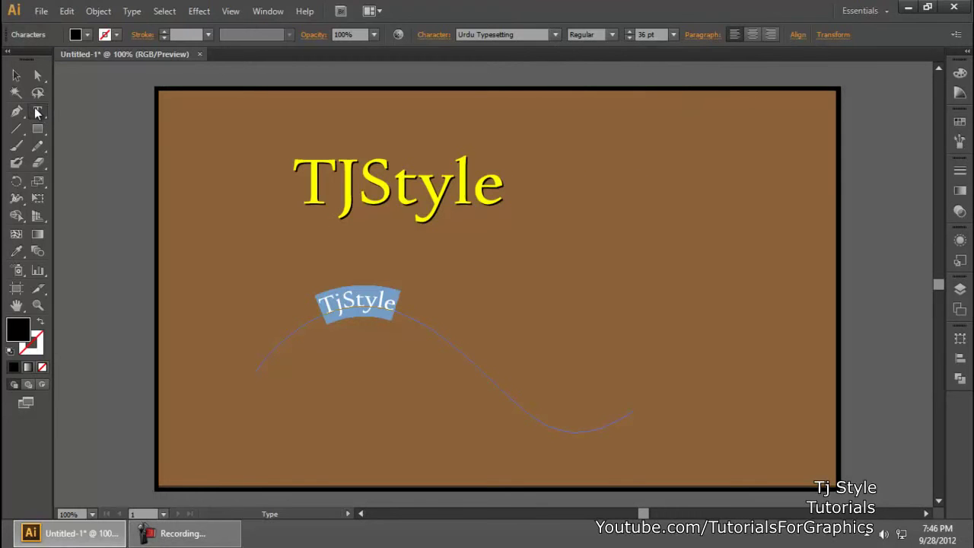
- Move the small curved "TjStyle" text and its path right and slightly up on the brown background, and deselect it
click(16, 75)
click(457, 217)
click(729, 301)
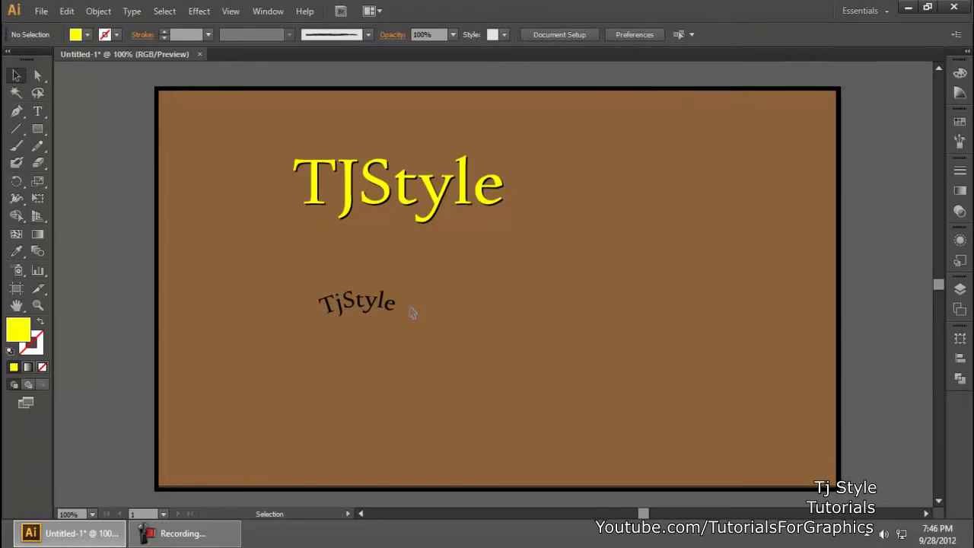
drag(372, 314, 533, 297)
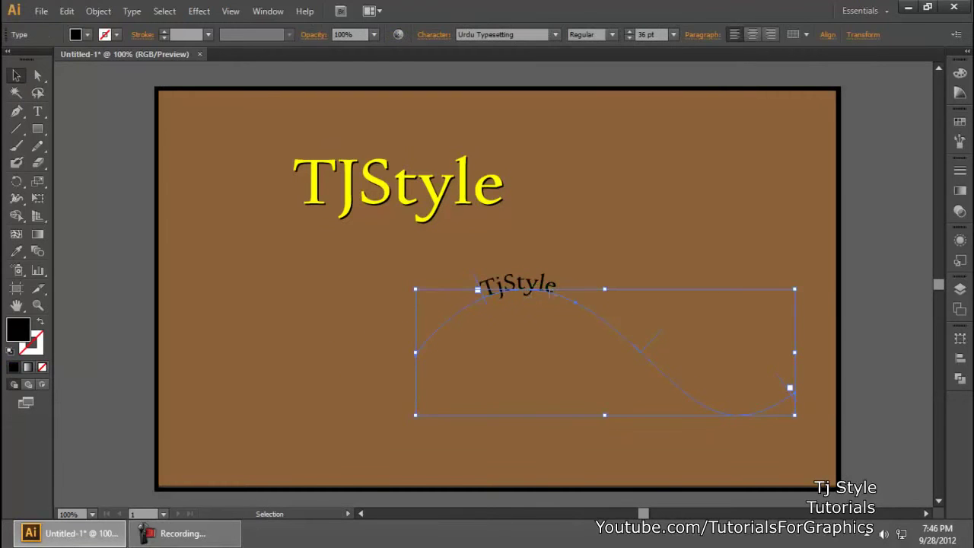
scroll(571, 282, up, 3)
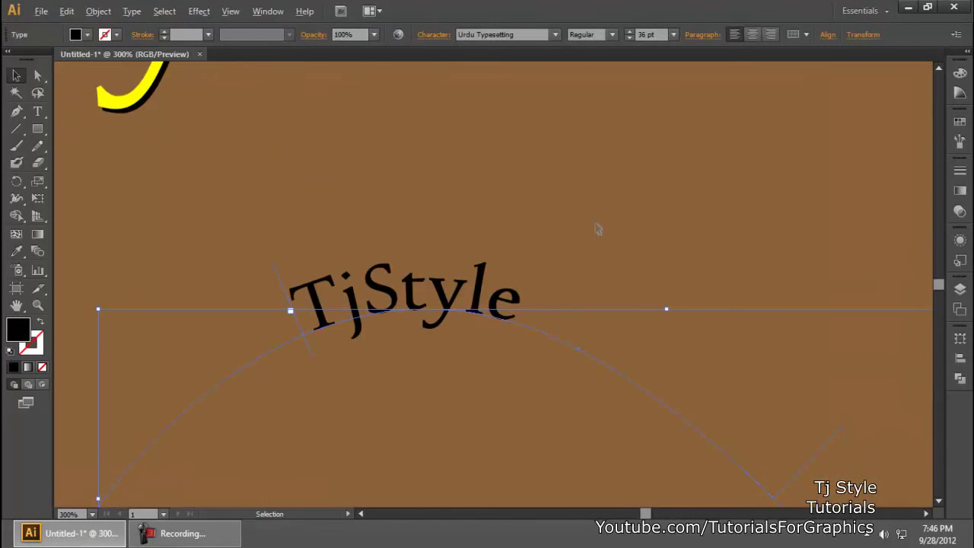
click(618, 223)
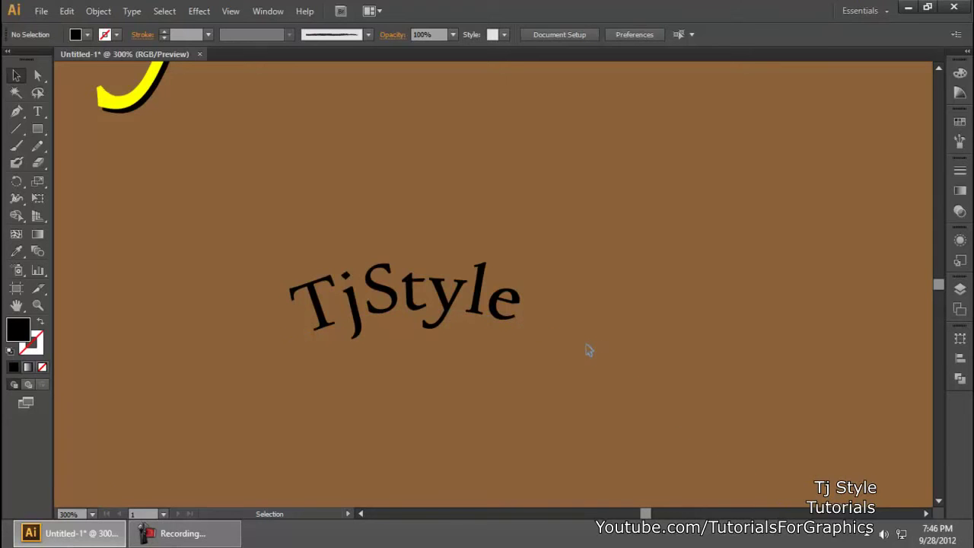
scroll(683, 300, down, 3)
drag(701, 295, 670, 288)
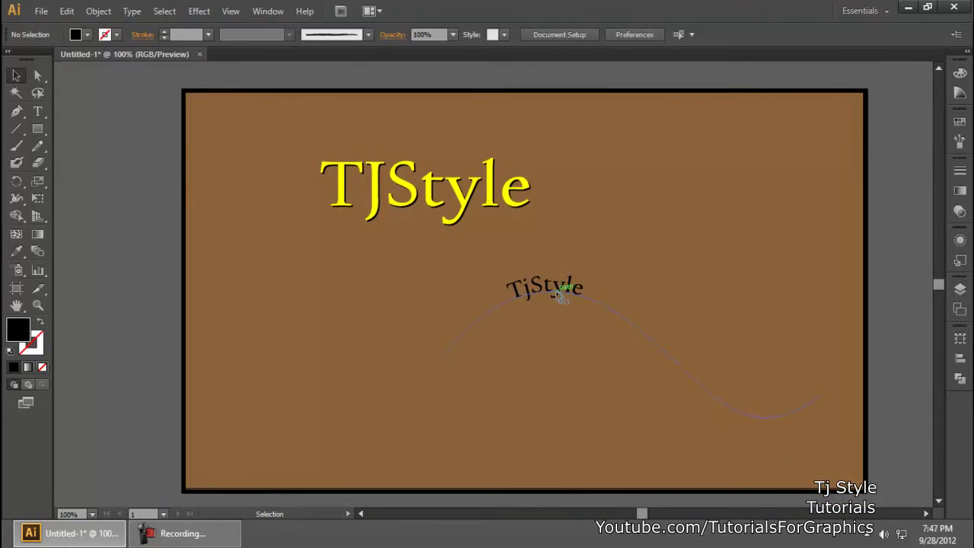
click(561, 292)
click(610, 246)
click(162, 535)
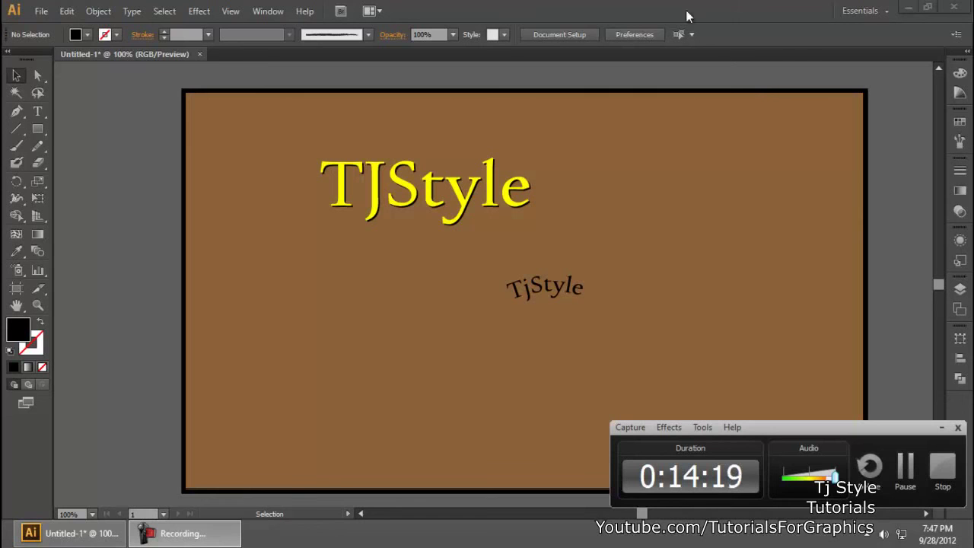
click(716, 9)
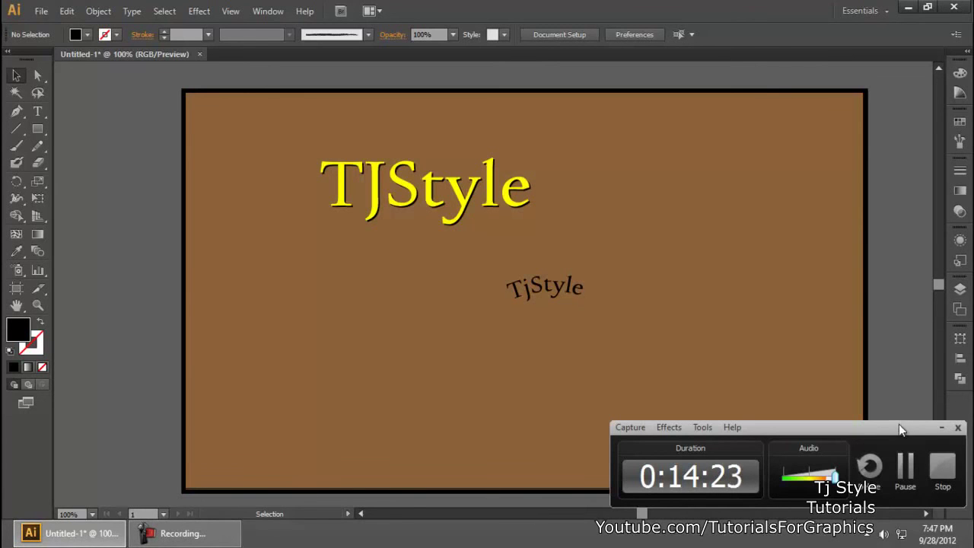
drag(900, 429, 889, 430)
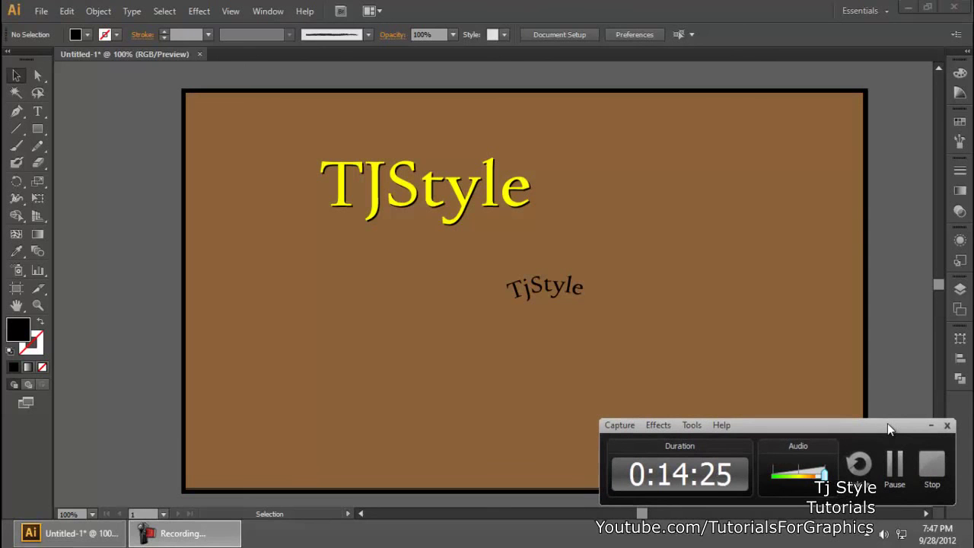